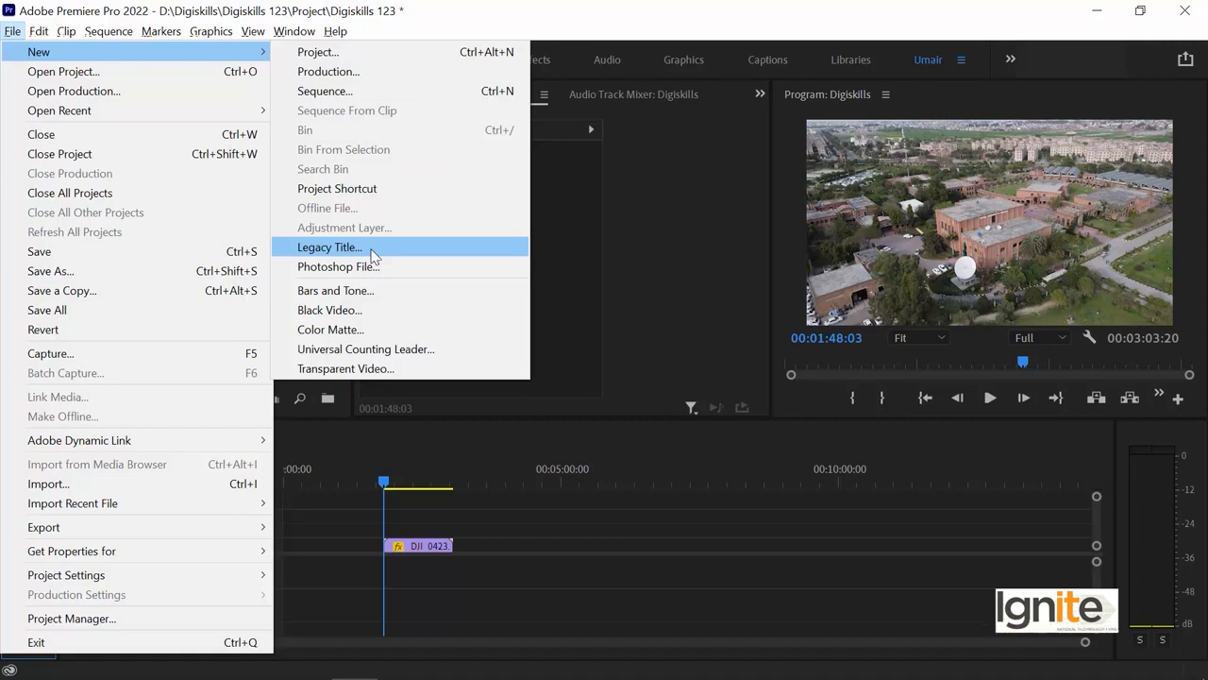
Dismiss the new-item menus and widen the Project panel so the Media Start column shows.
key(Escape)
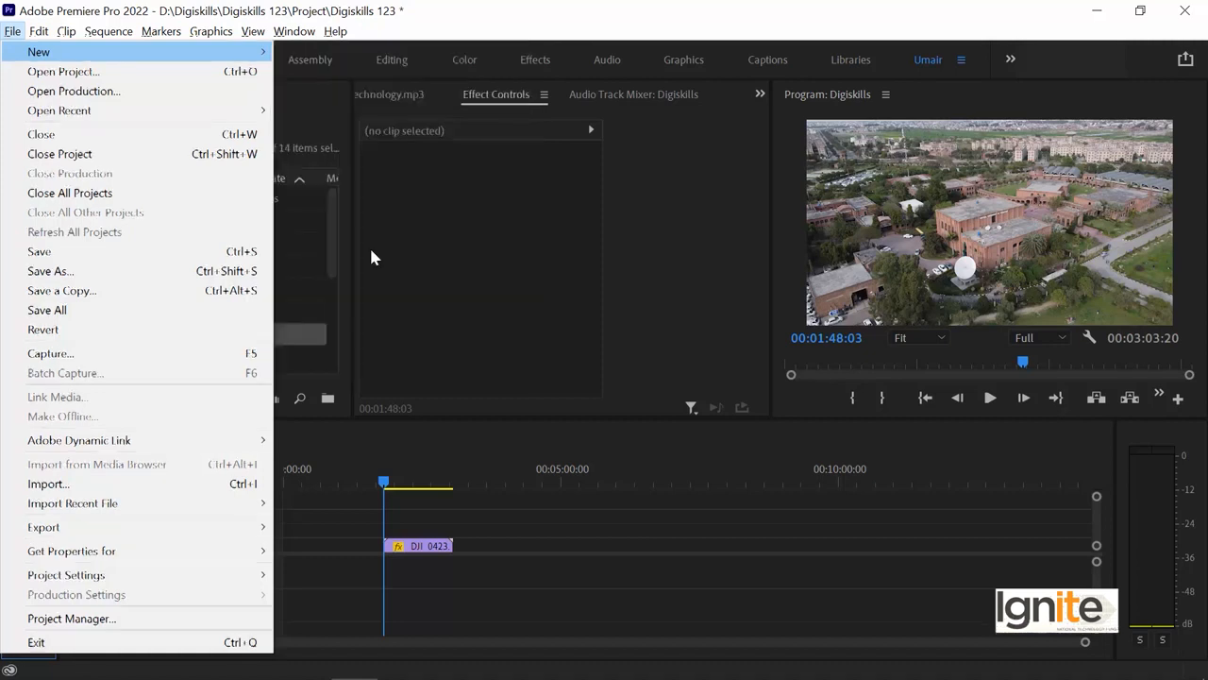
key(Escape)
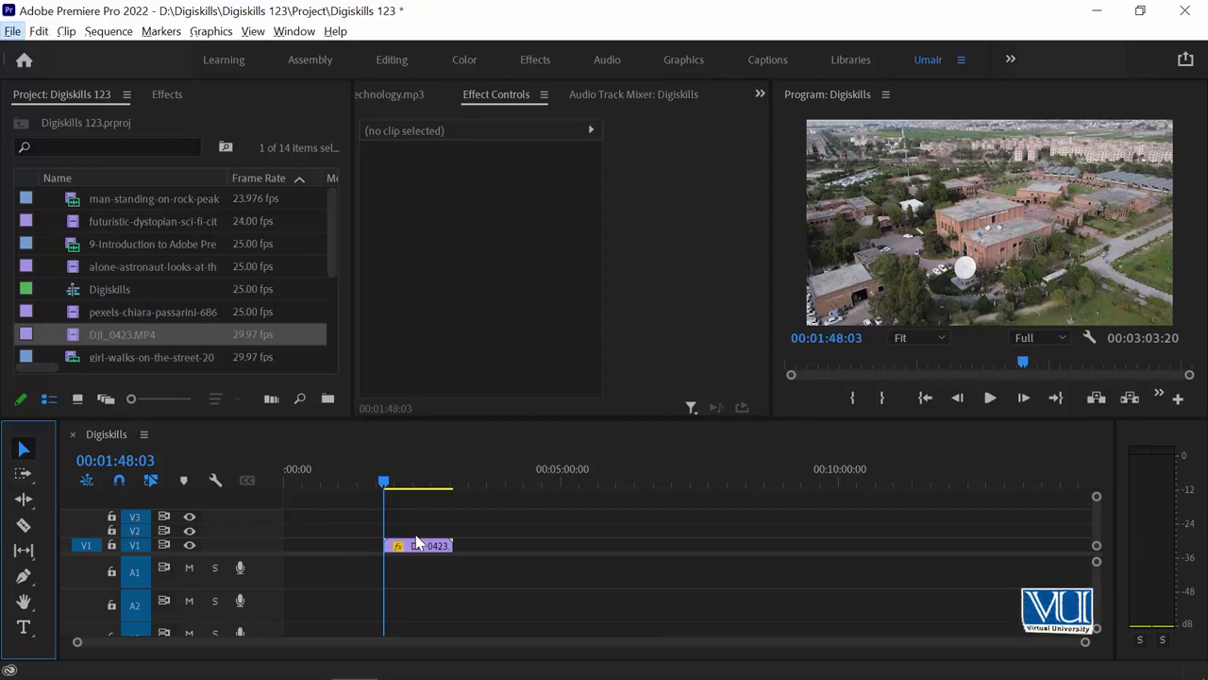
drag(355, 272, 381, 295)
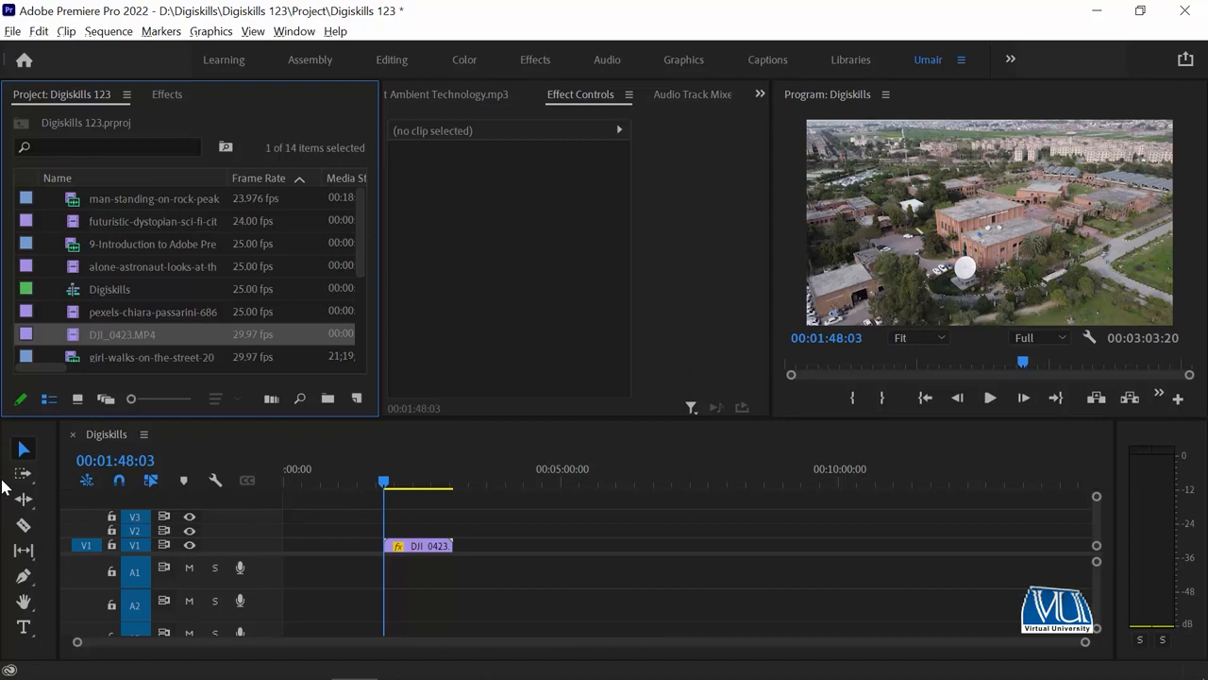
Add a text title at 00:00:32:16 and type a person's full name in the Program Monitor.
click(25, 630)
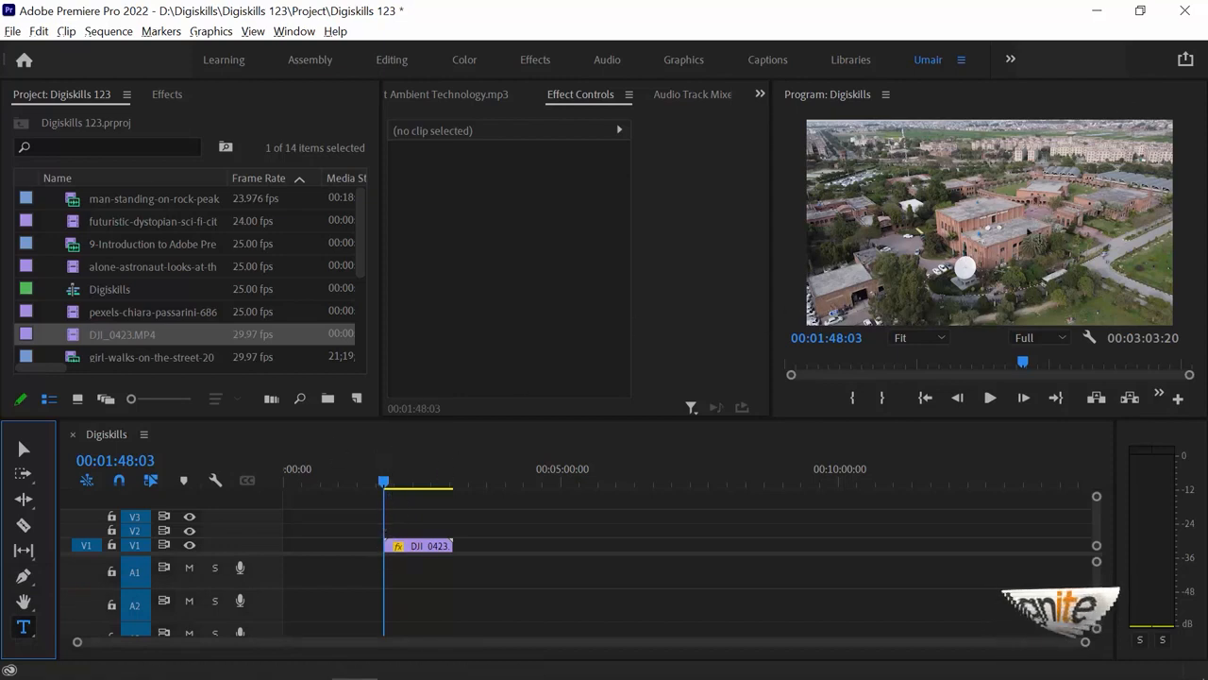
click(314, 478)
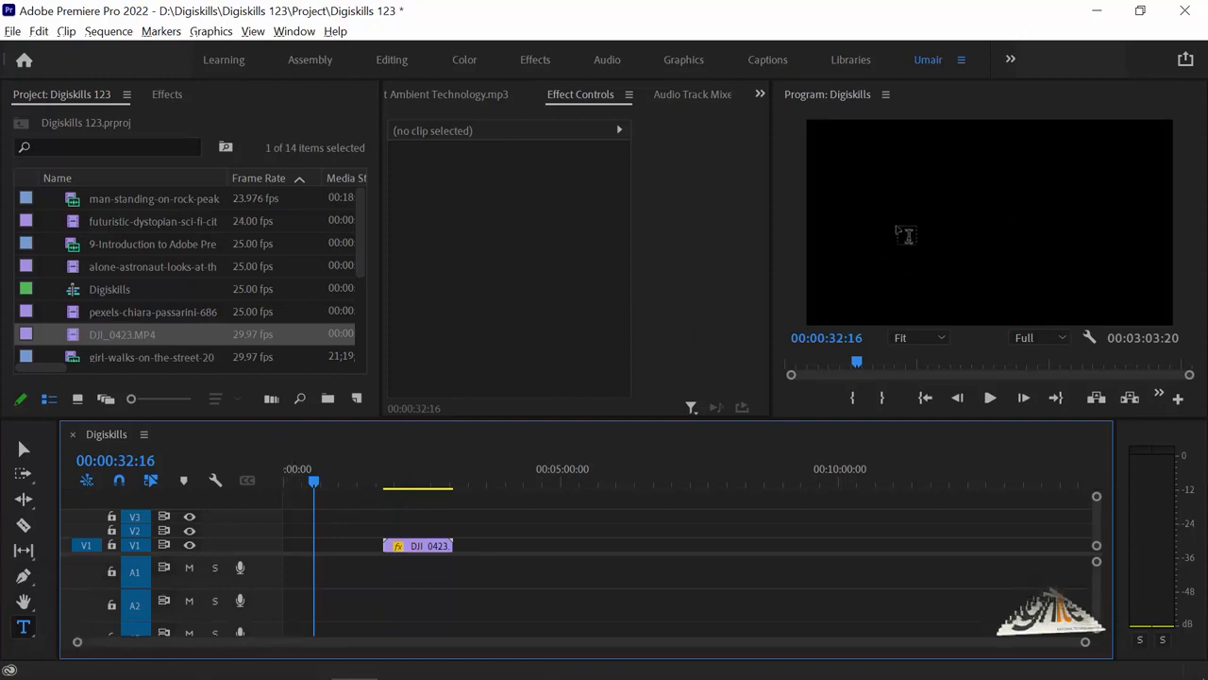
click(906, 224)
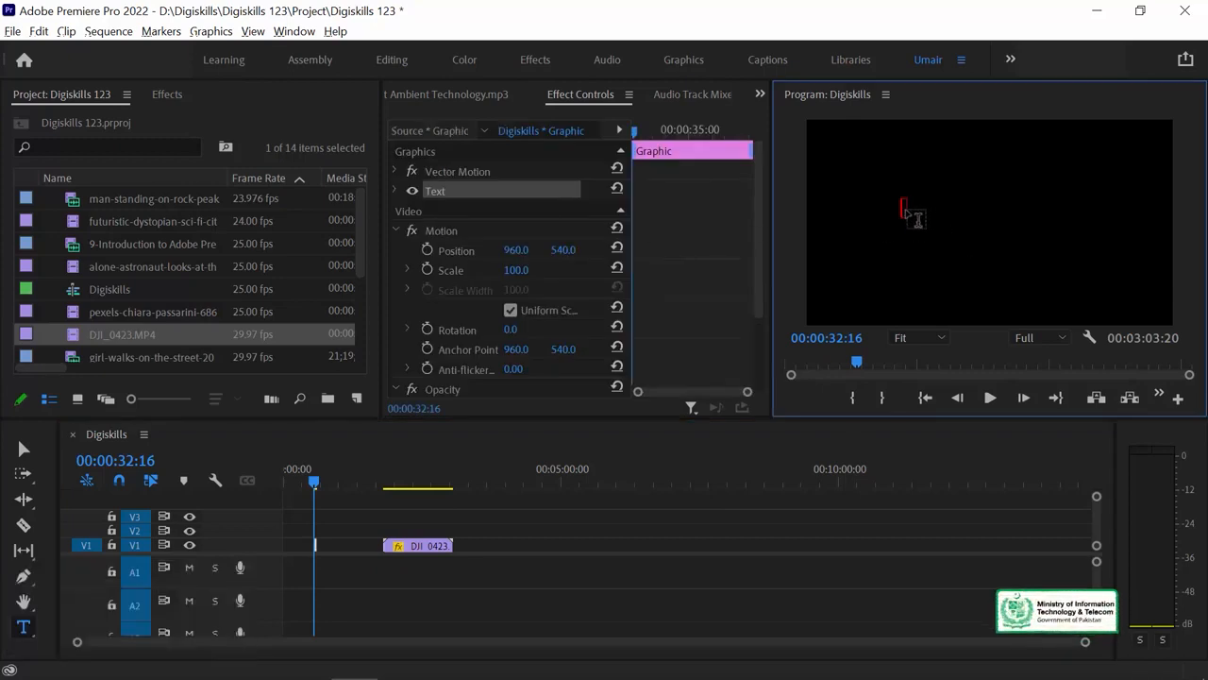
click(908, 213)
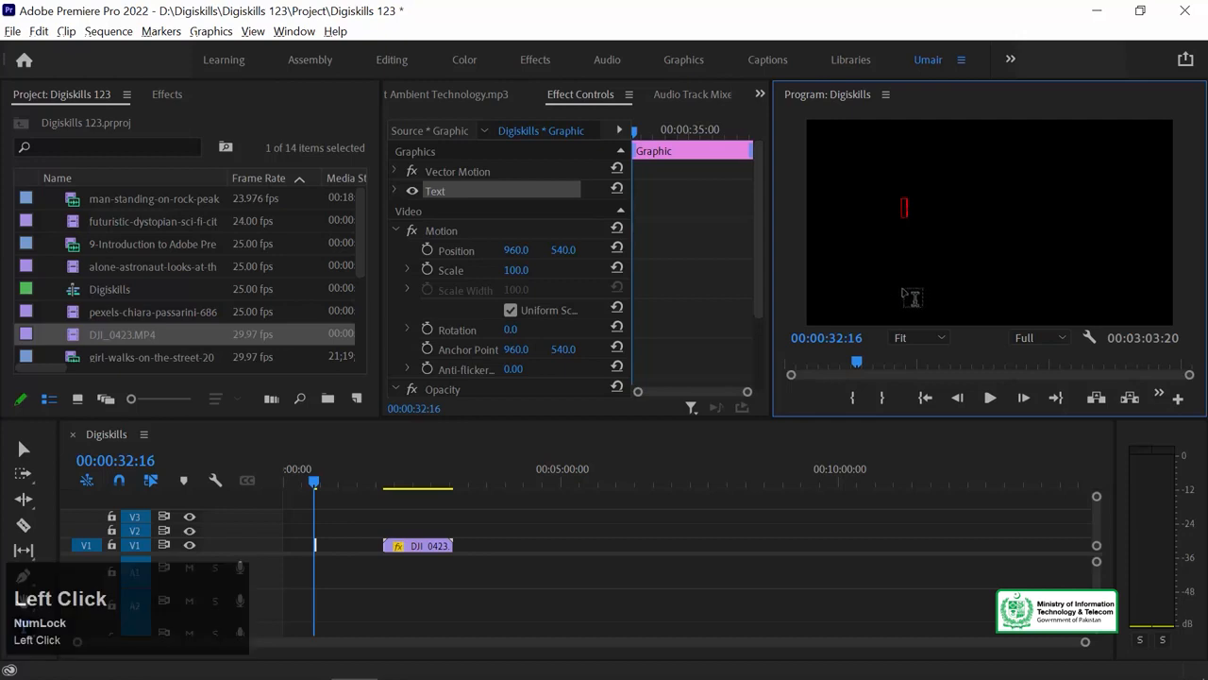
key(shift)
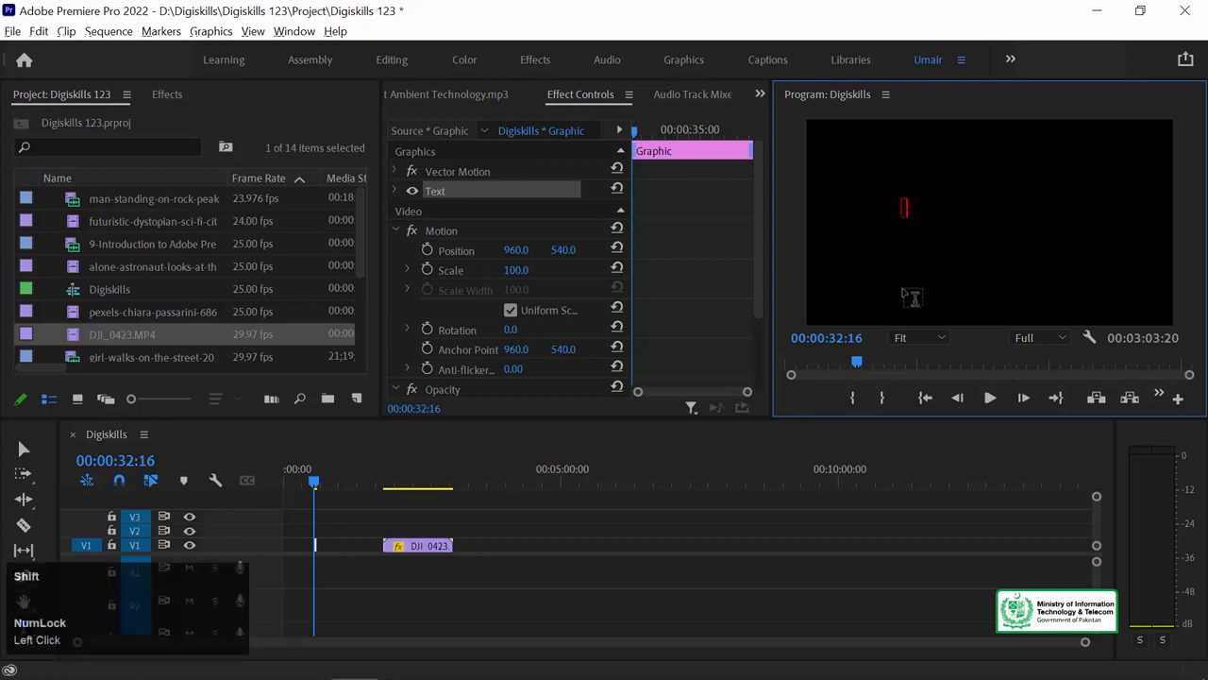
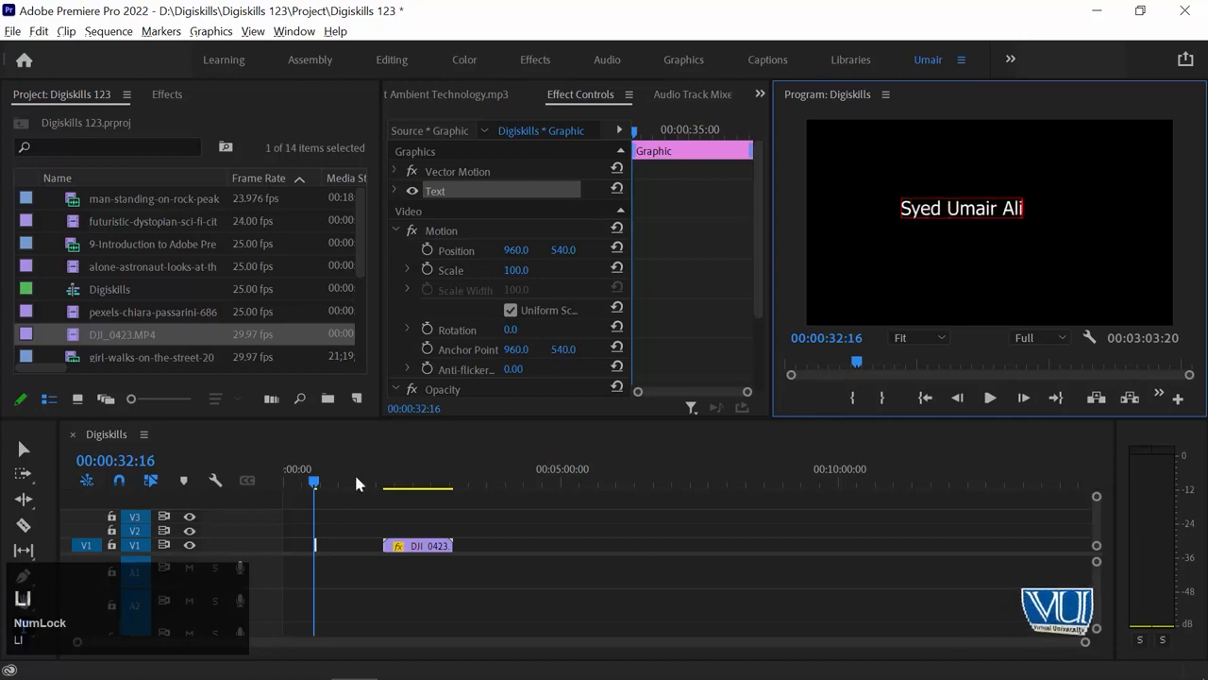
click(330, 564)
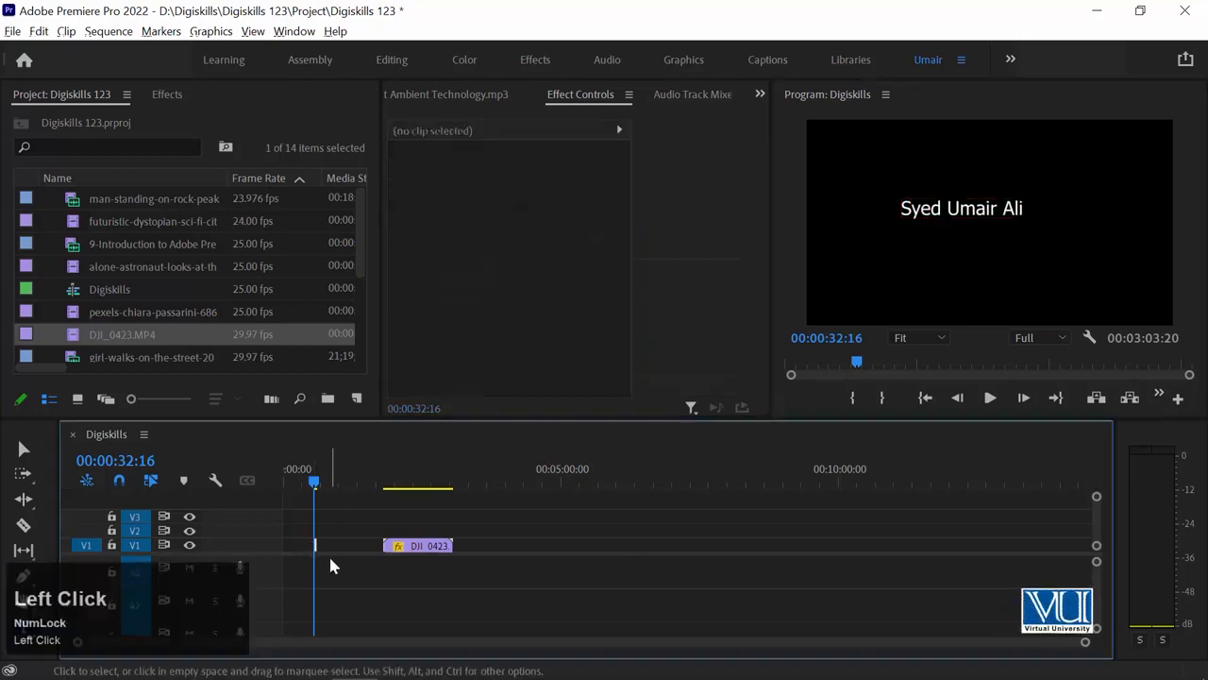
Extend the name title clip by about two seconds and expand its Text settings (Tahoma, Regular, 100).
key(equal)
key(equal)
key(equal)
key(equal)
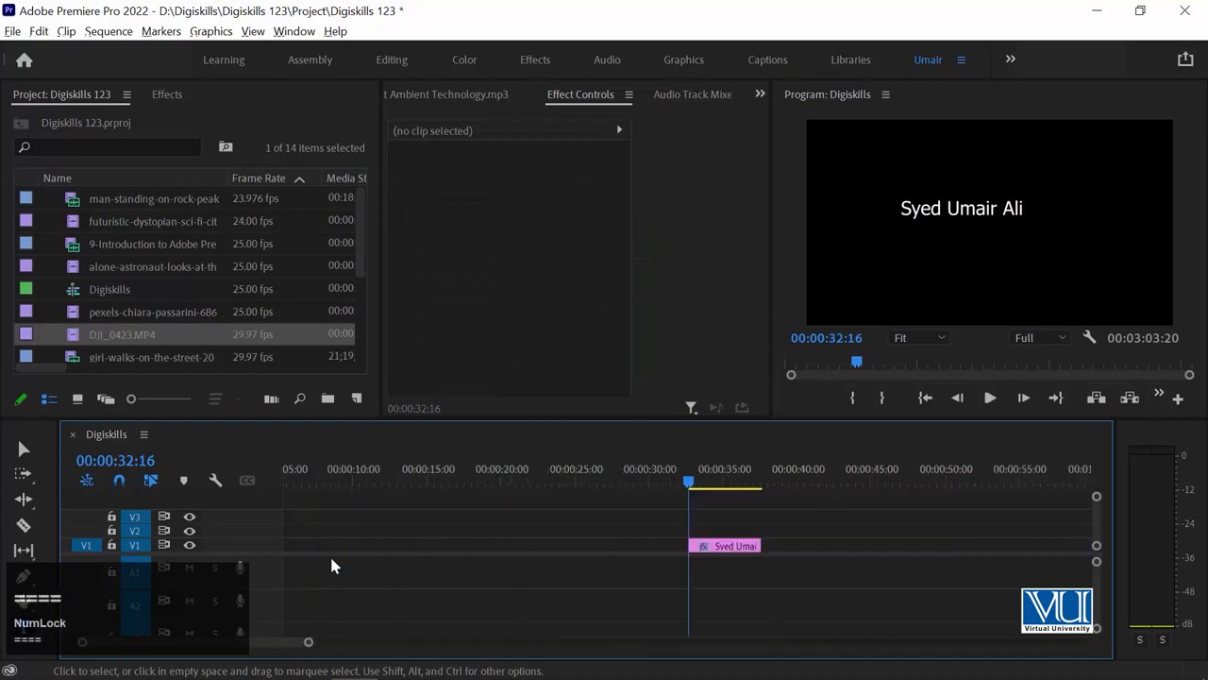
drag(763, 544, 1048, 540)
key(minus)
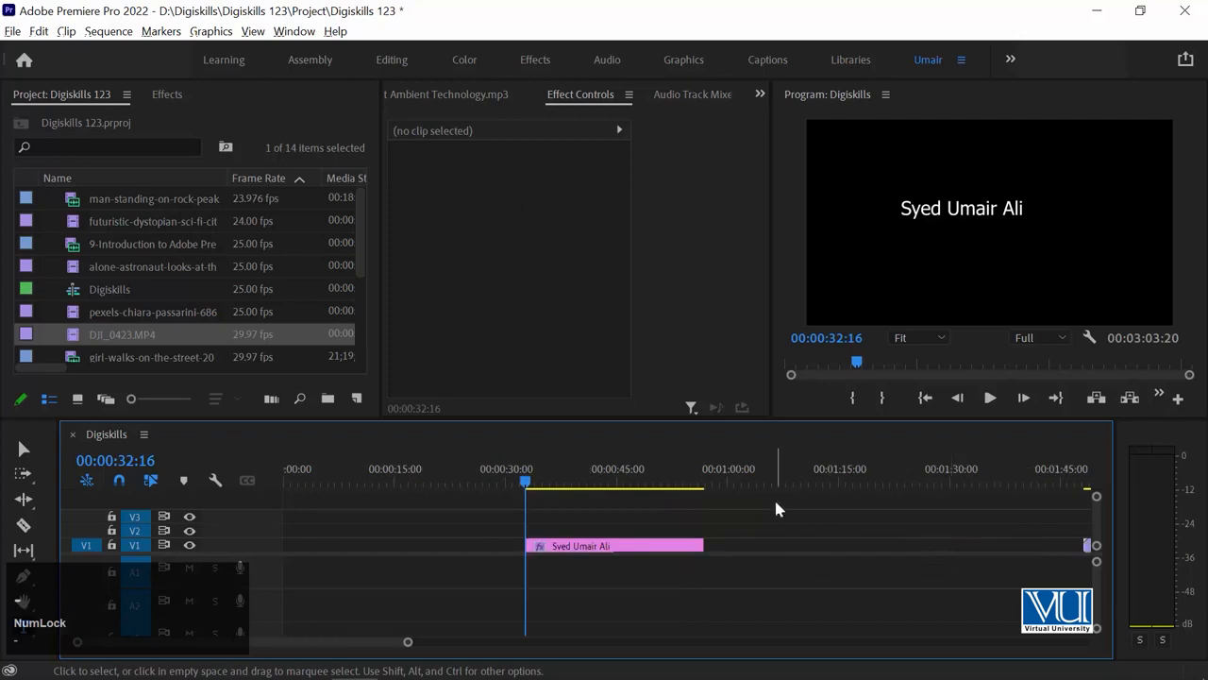
click(600, 547)
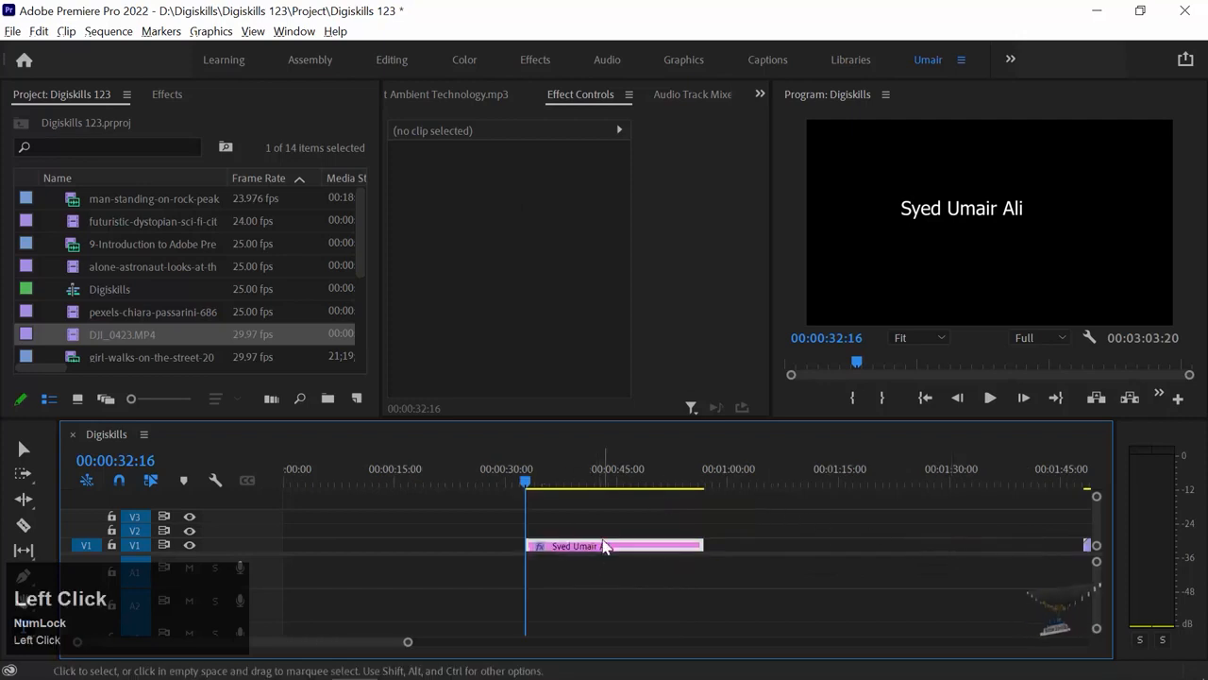
key(ctrl+equal)
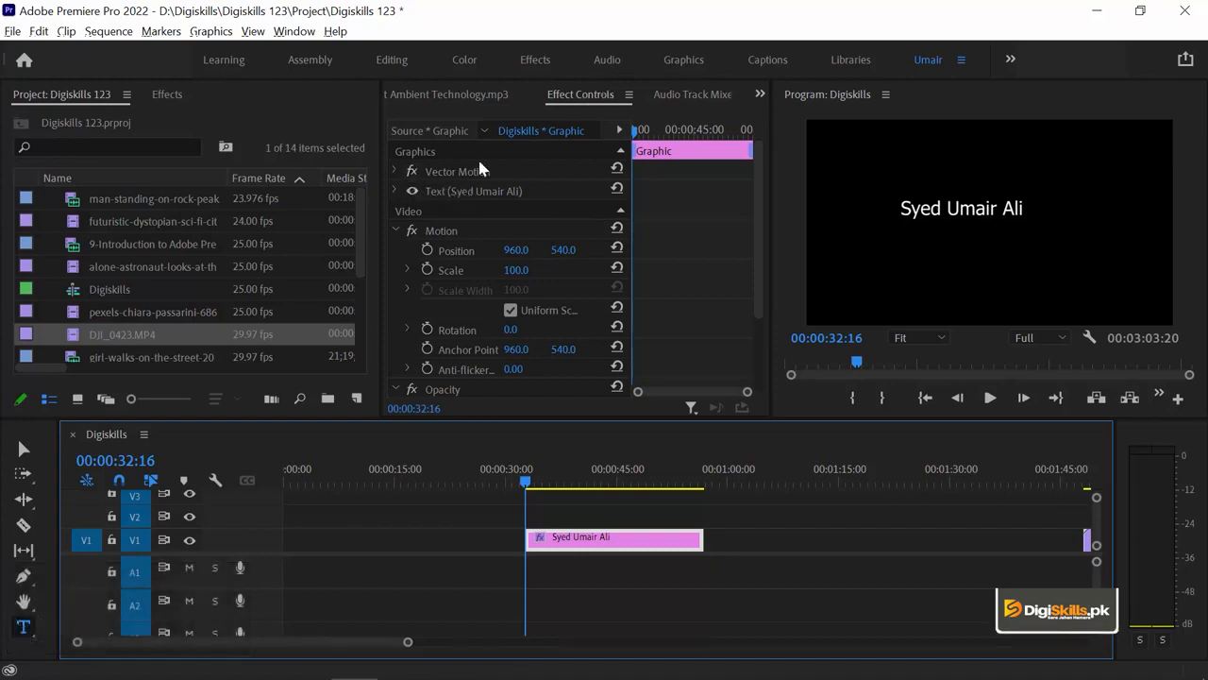
click(394, 191)
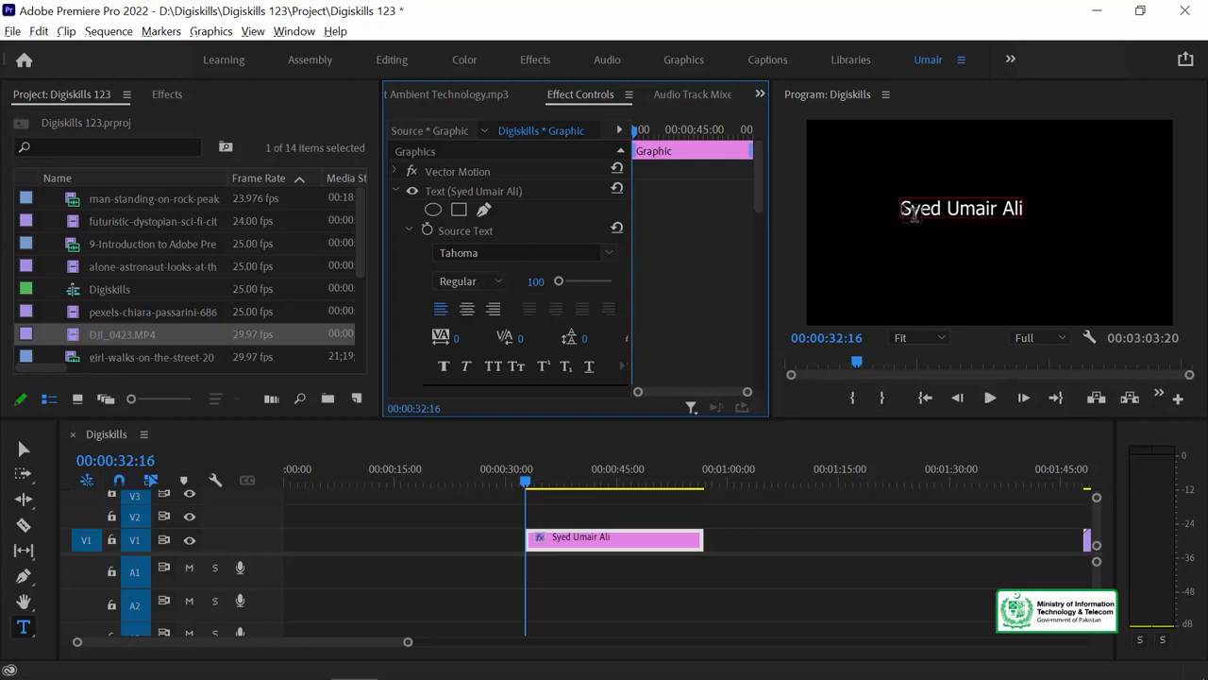
Set the title text to Vivaldi with Faux Bold at font size 184.
drag(906, 210, 1093, 231)
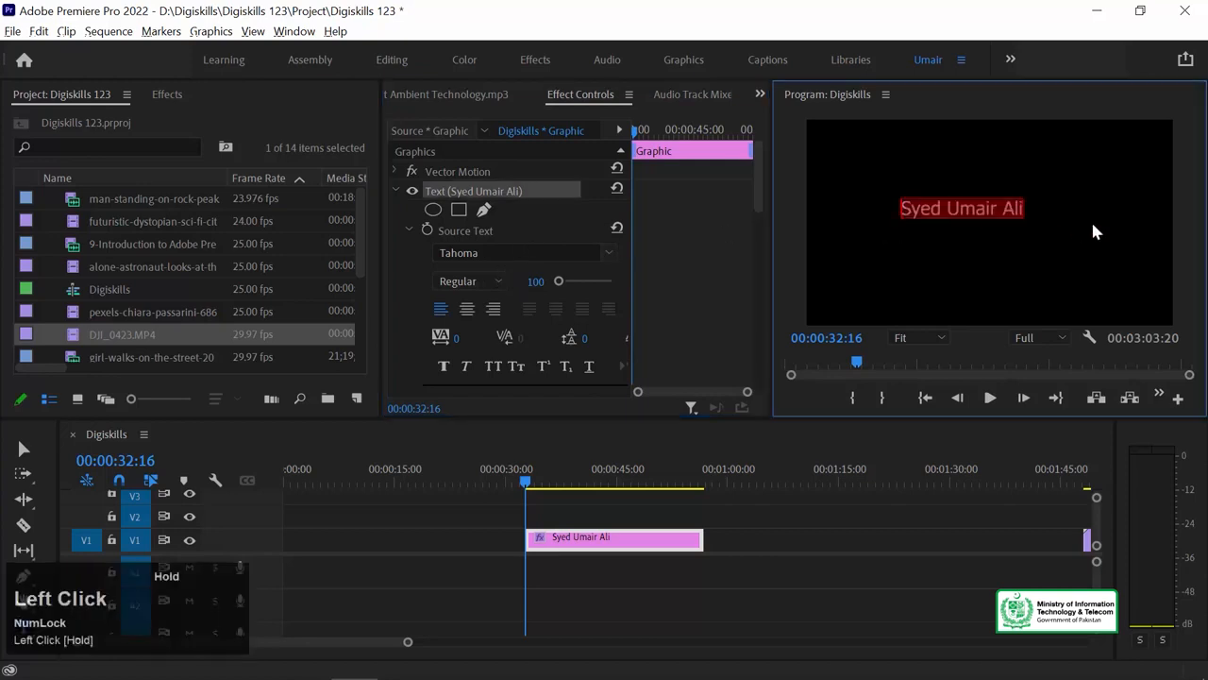
click(609, 257)
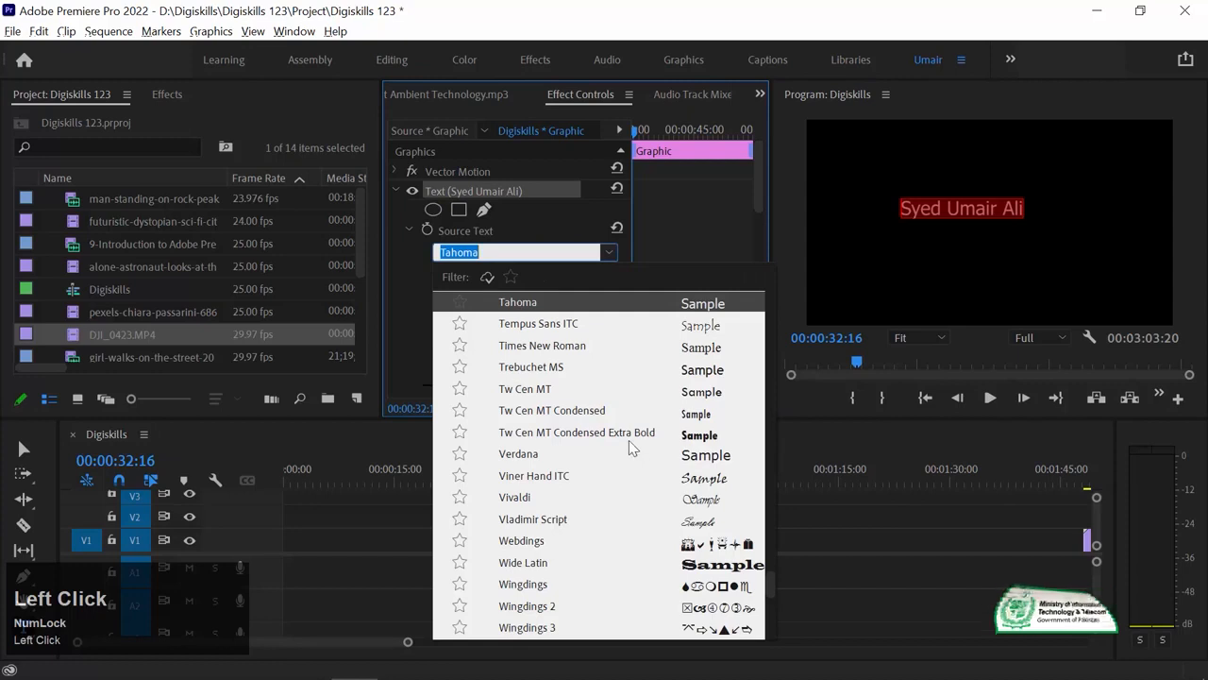
scroll(629, 440, down, 2)
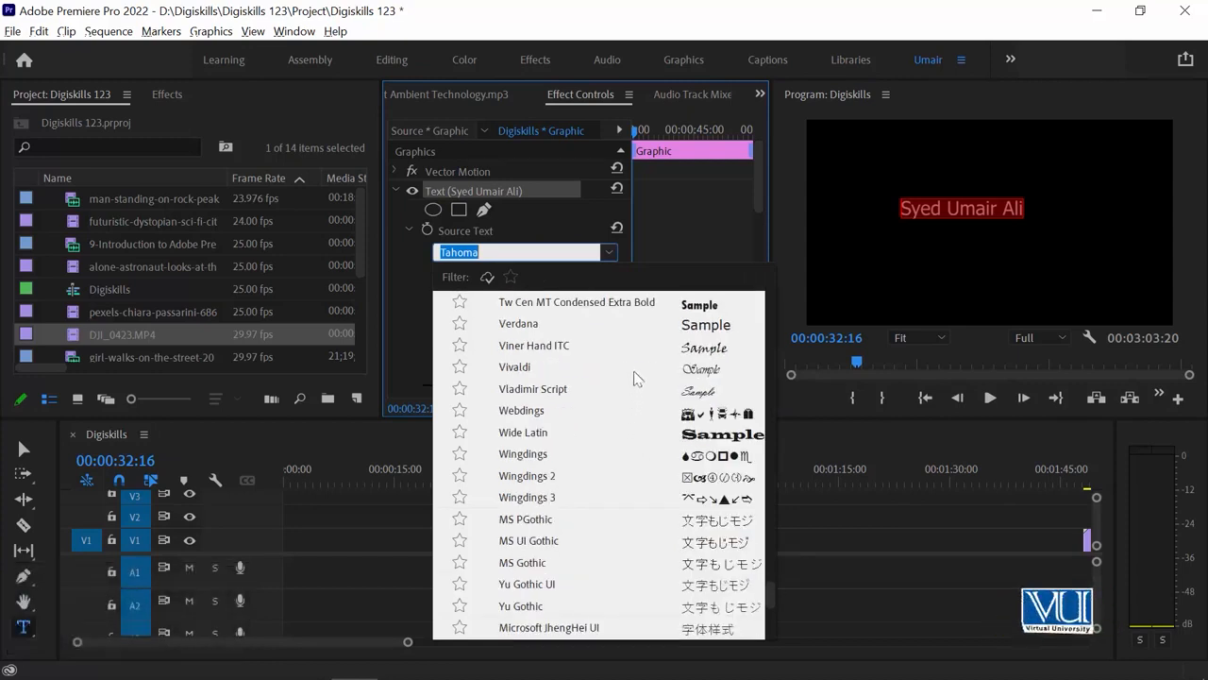
click(584, 370)
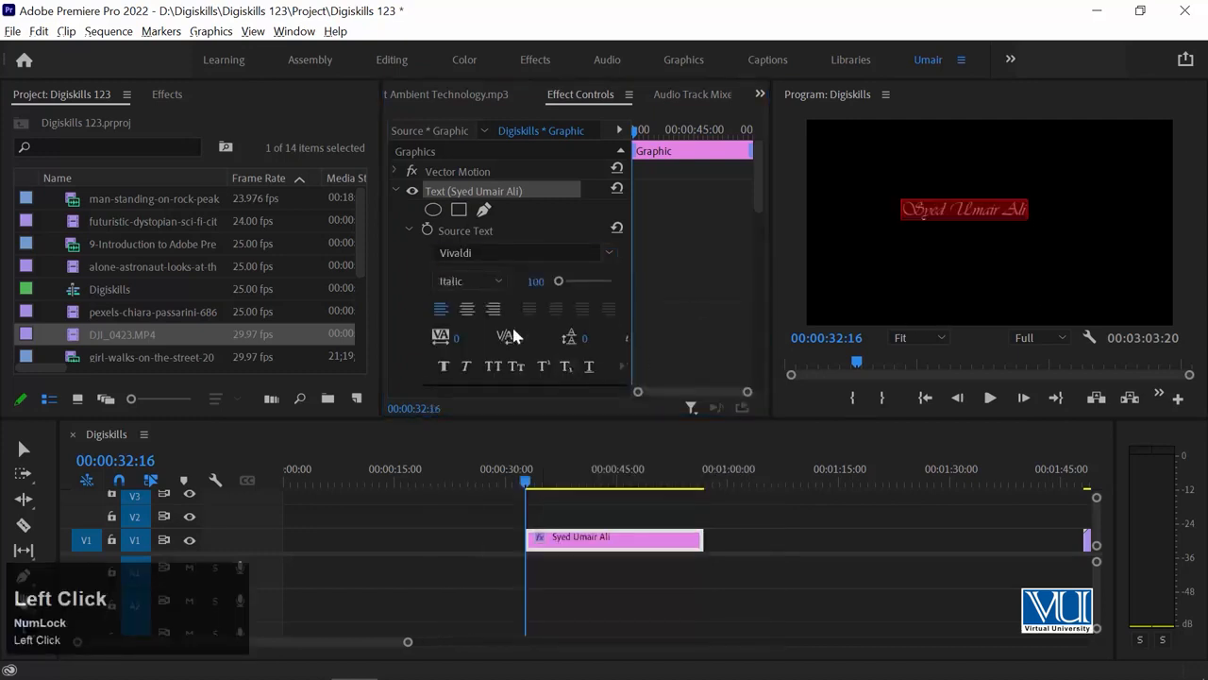
click(445, 365)
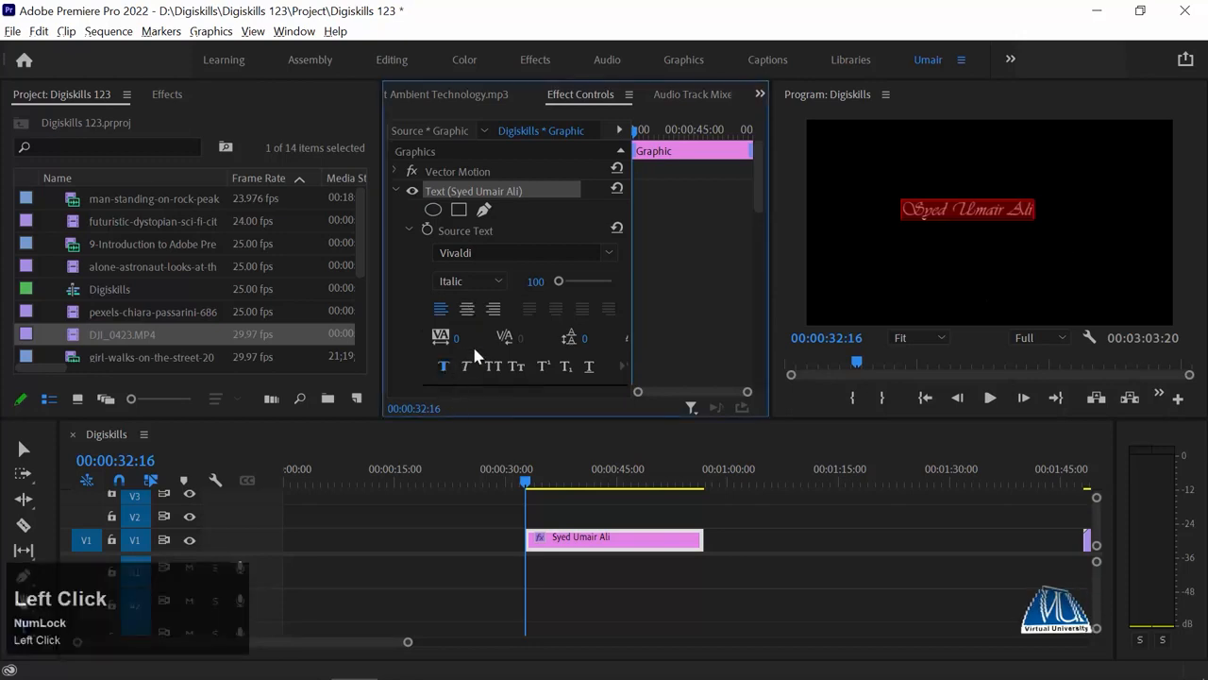
click(558, 282)
drag(559, 281, 560, 282)
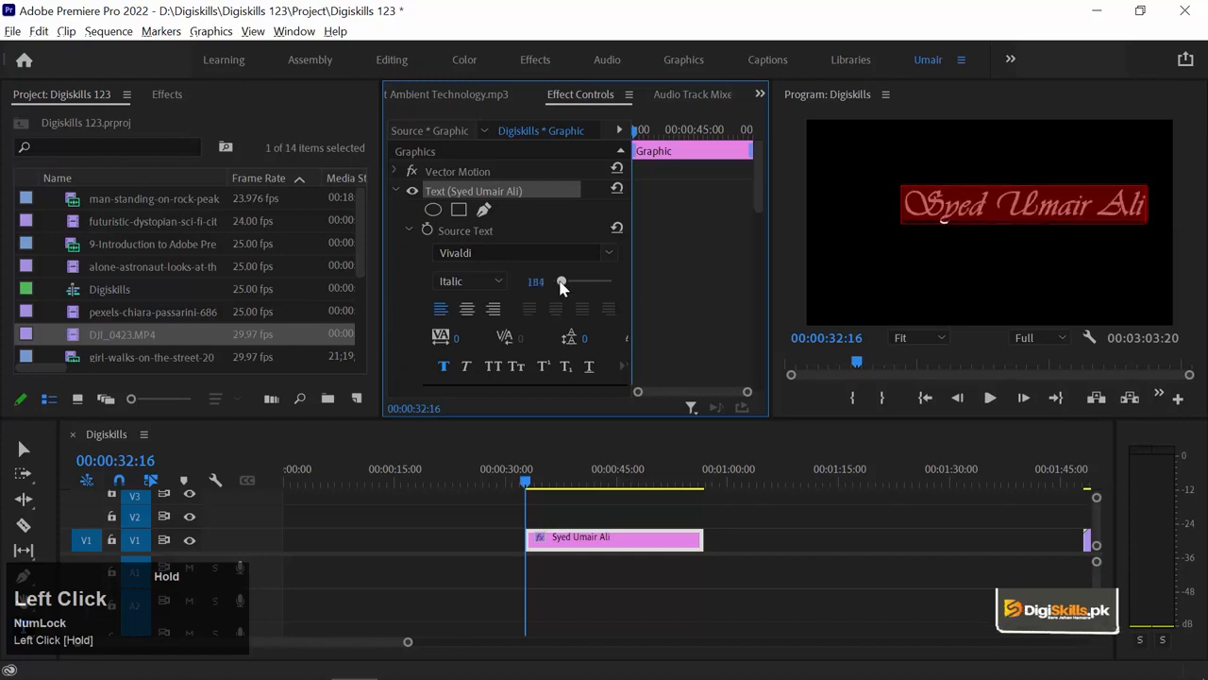
Give the title text a deep red fill, C60000.
click(758, 220)
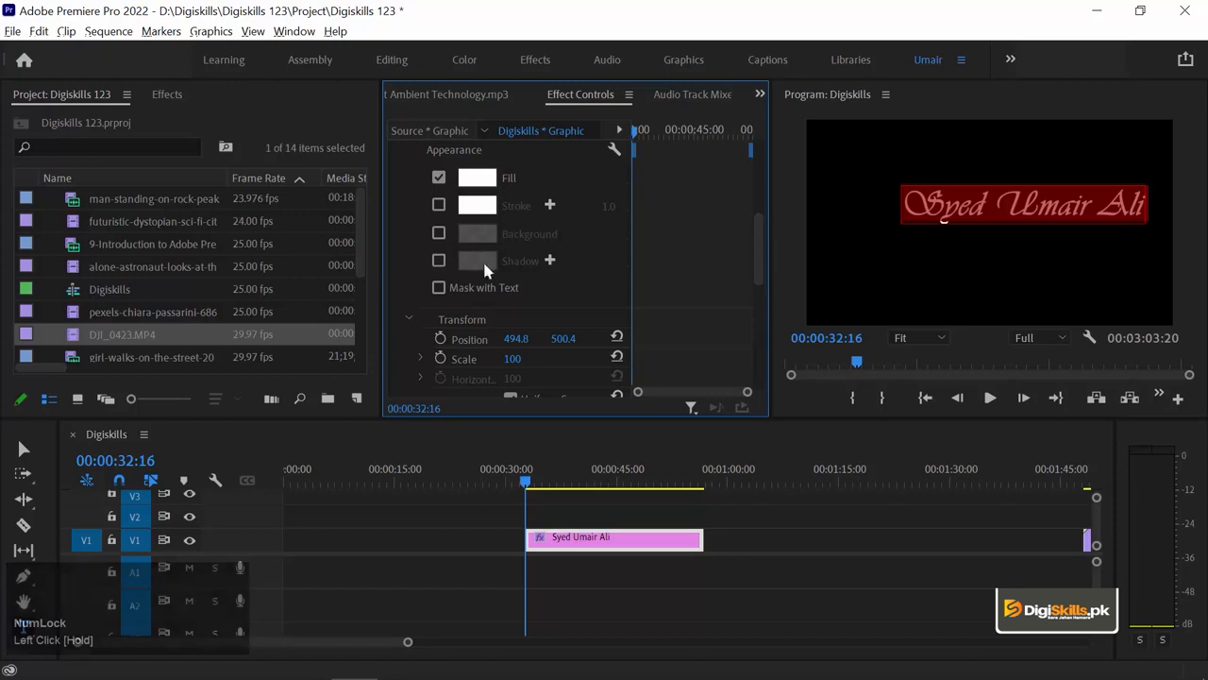
click(479, 183)
drag(567, 312, 635, 425)
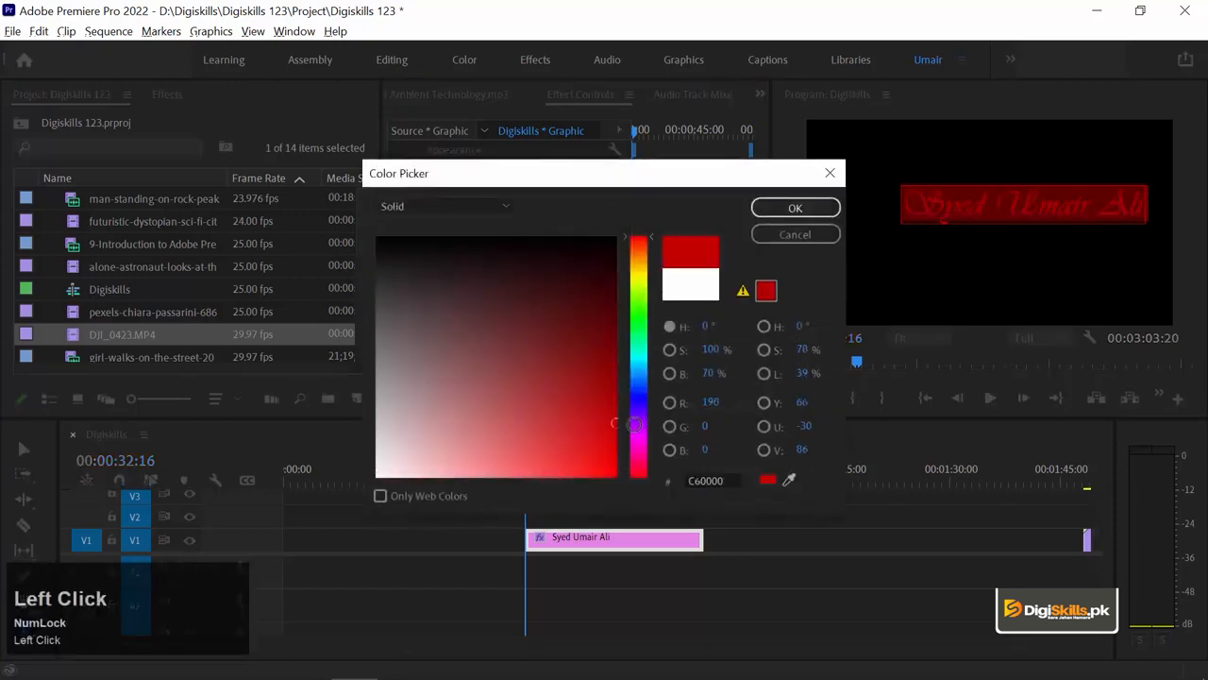
click(788, 210)
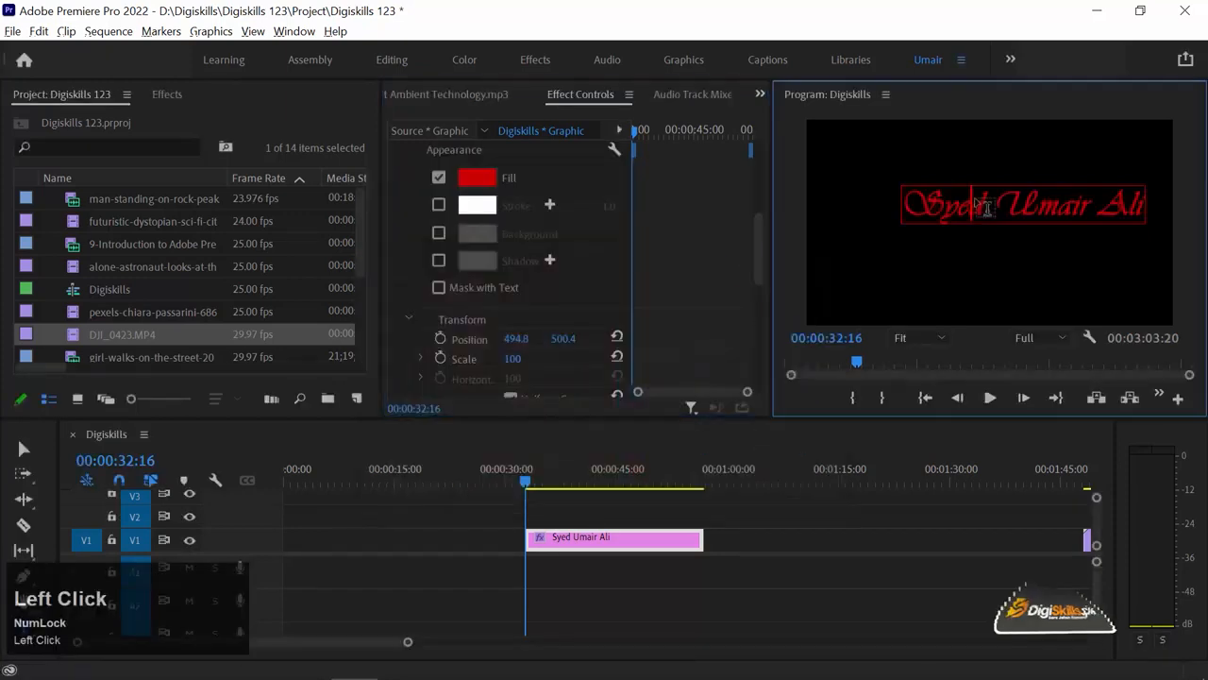
Move the title lower and left to position 339.8, 612.4.
scroll(585, 304, down, 1)
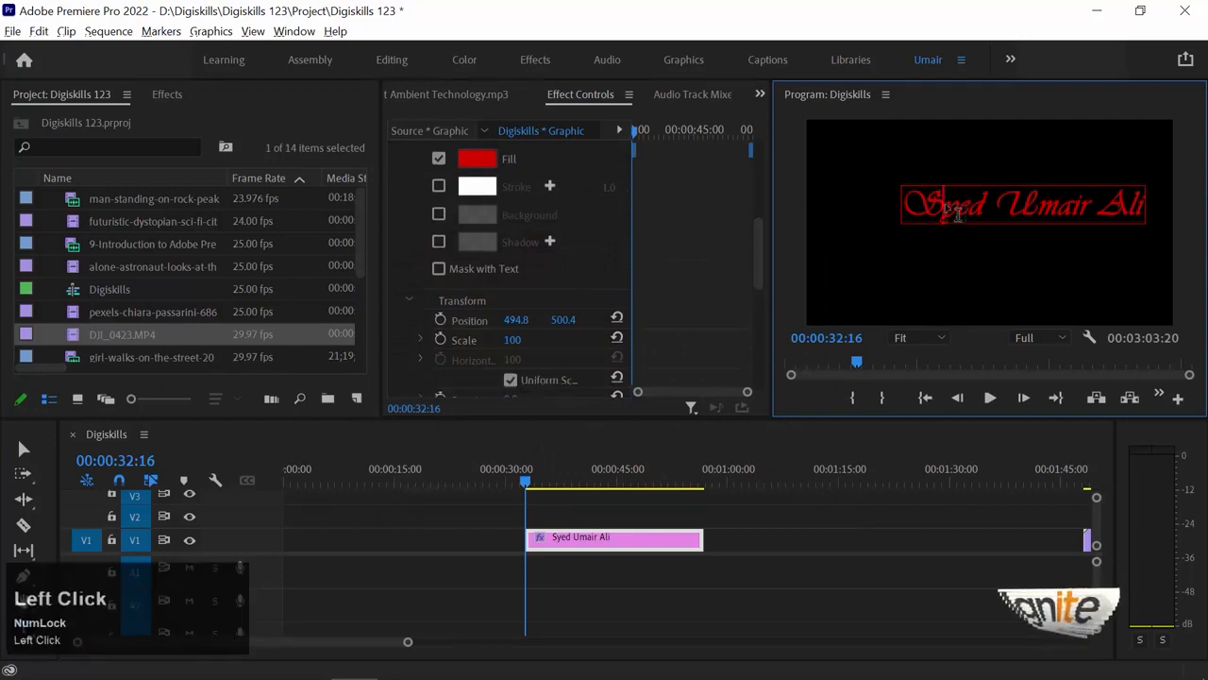
triple_click(957, 213)
drag(516, 320, 389, 321)
drag(566, 326, 672, 327)
drag(517, 321, 497, 321)
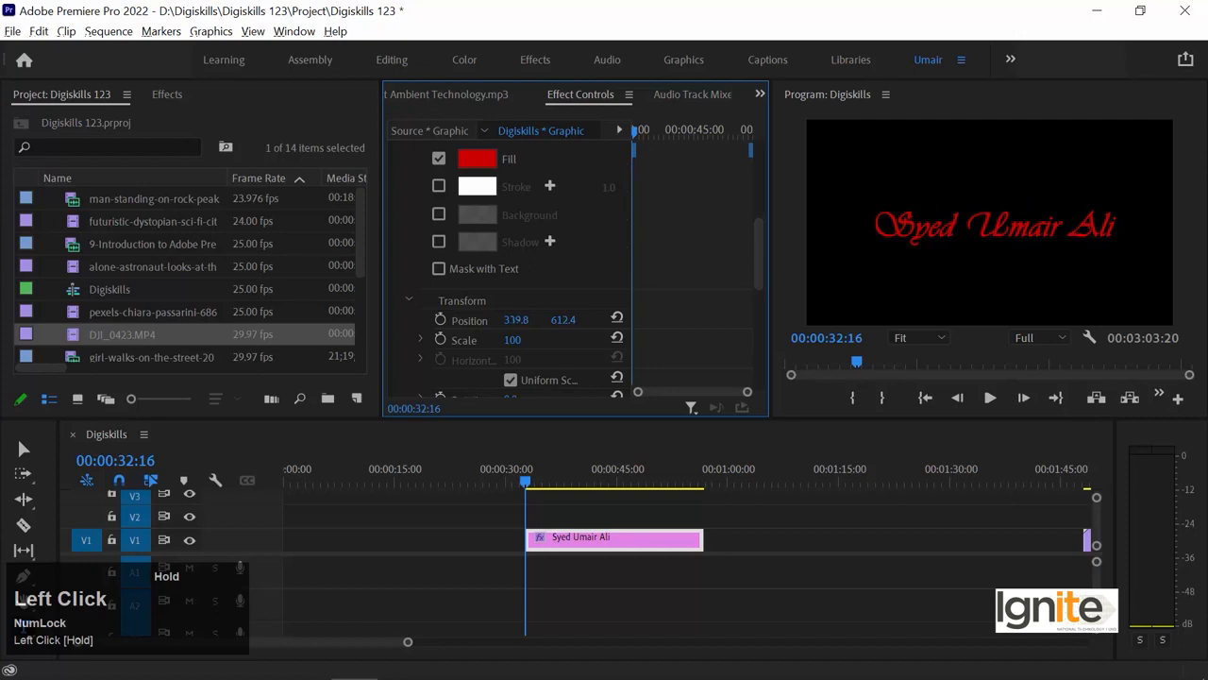
drag(759, 264, 774, 179)
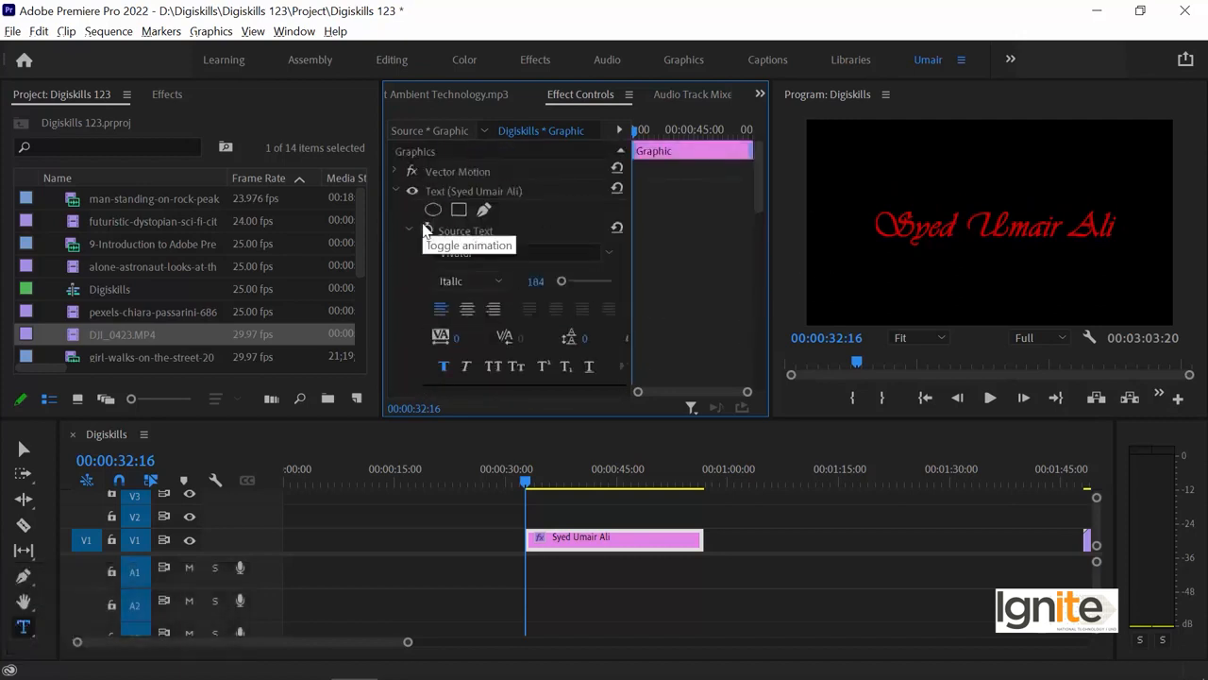
Move the name title clip onto V2 above the DJI_0423.MP4 drone clip.
click(409, 227)
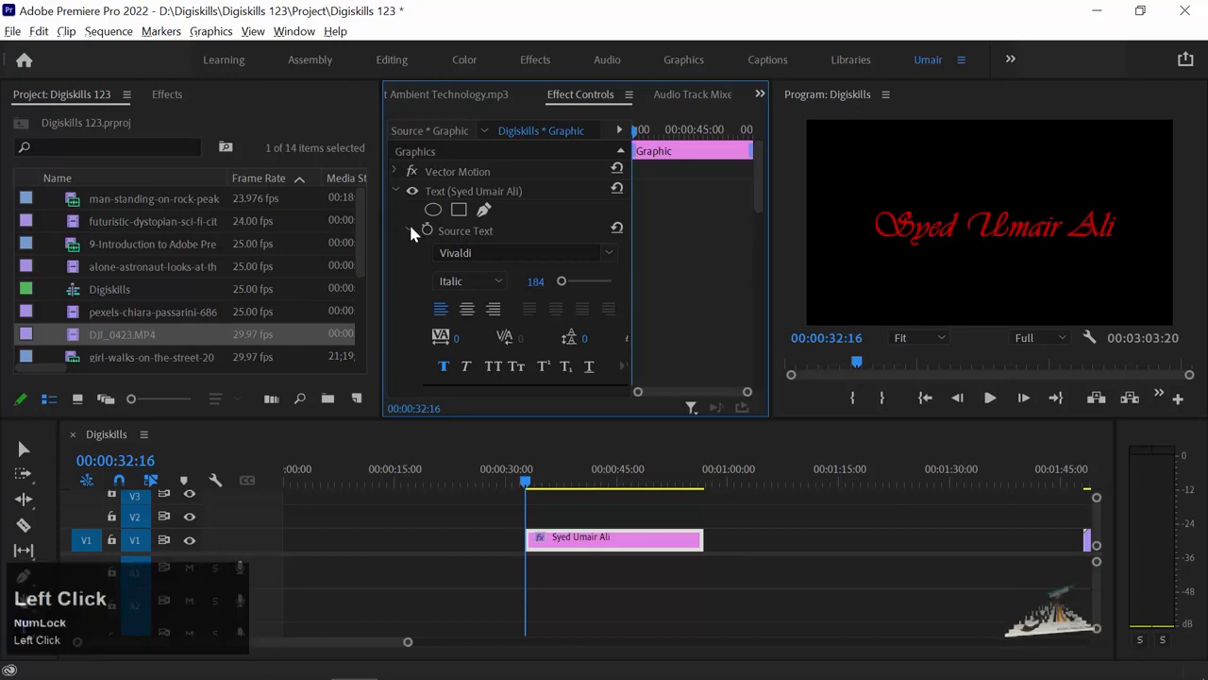
click(608, 483)
key(minus)
key(minus)
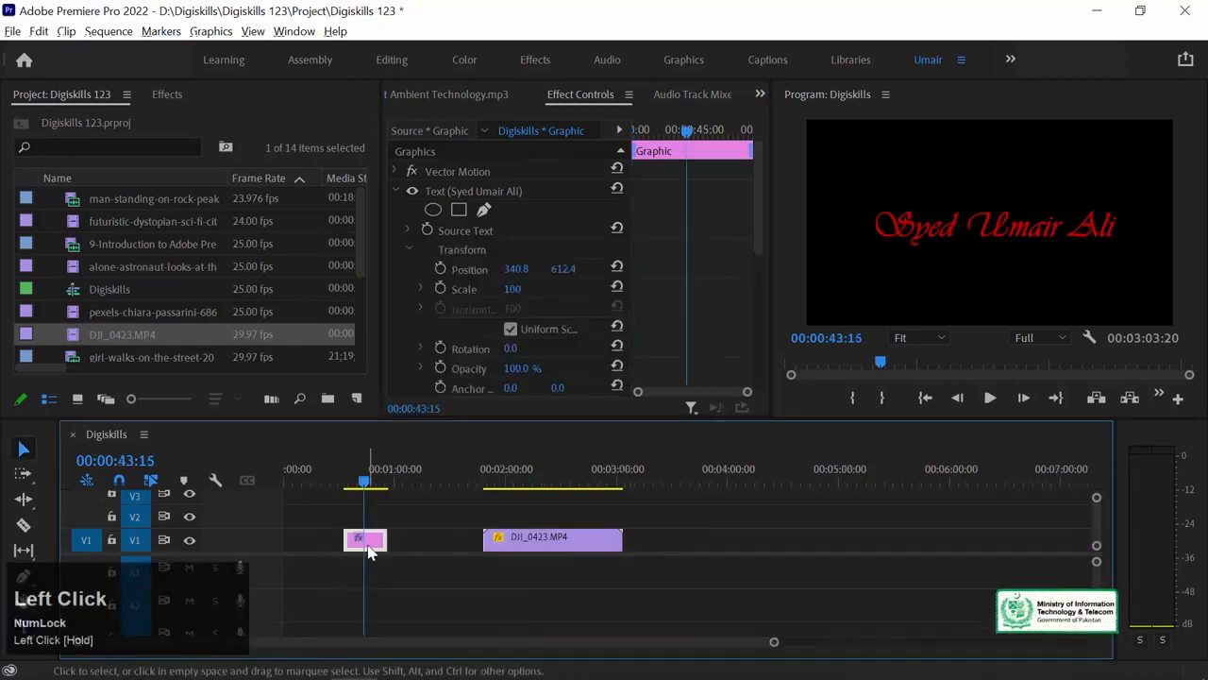
drag(385, 540, 516, 486)
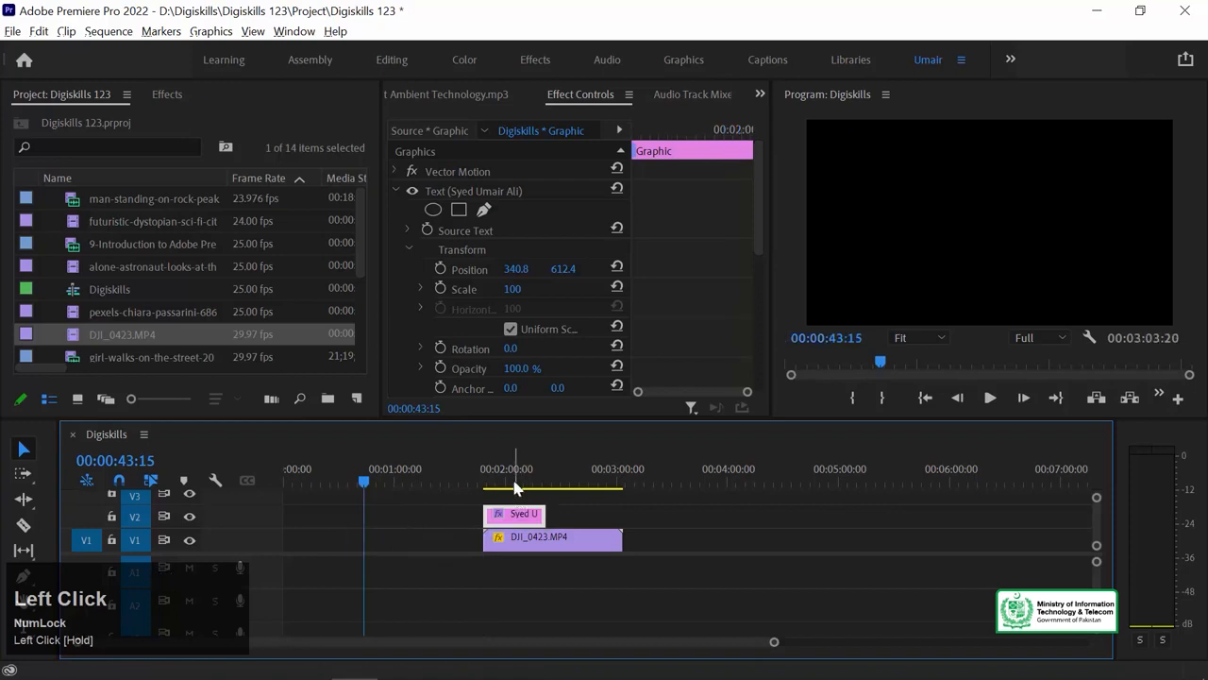
Play back the title over the drone footage from the start of DJI_0423.MP4.
click(511, 482)
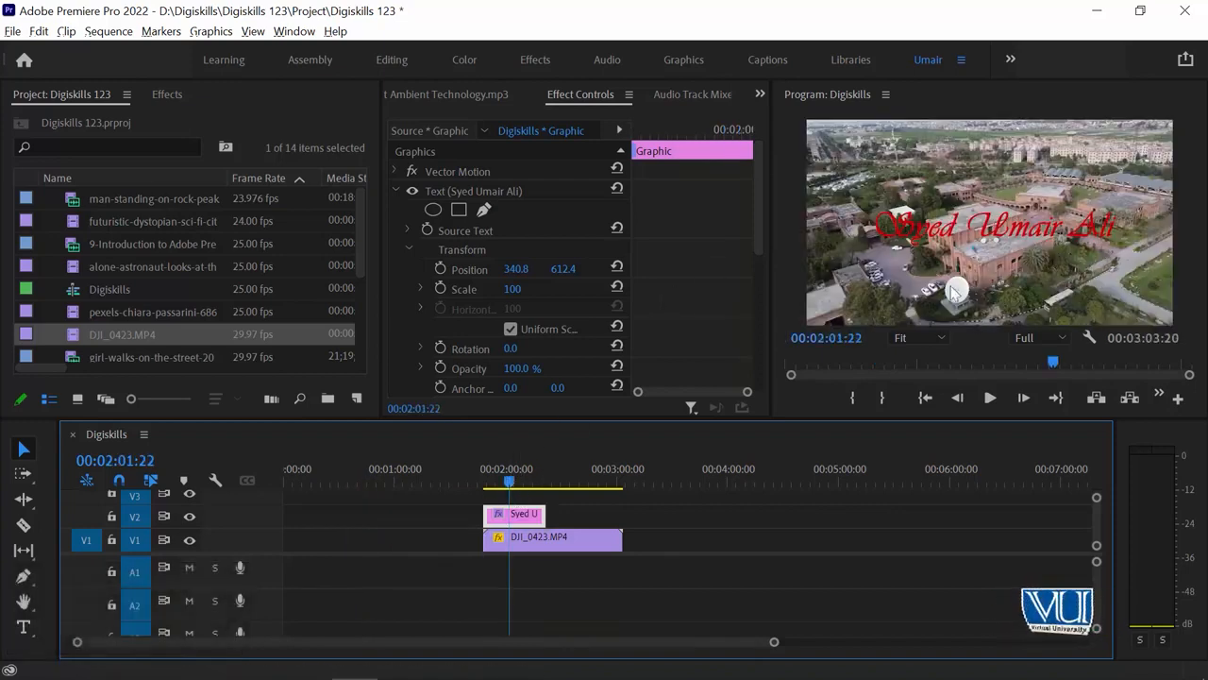
click(538, 536)
key(Up)
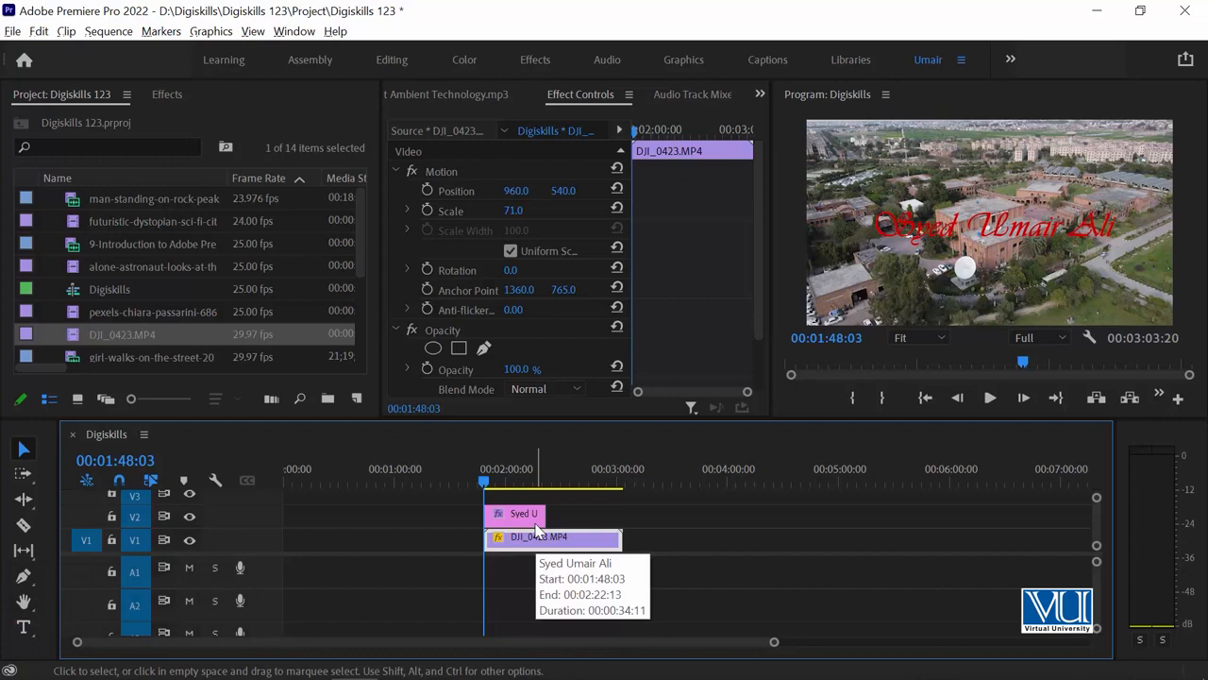
key(space)
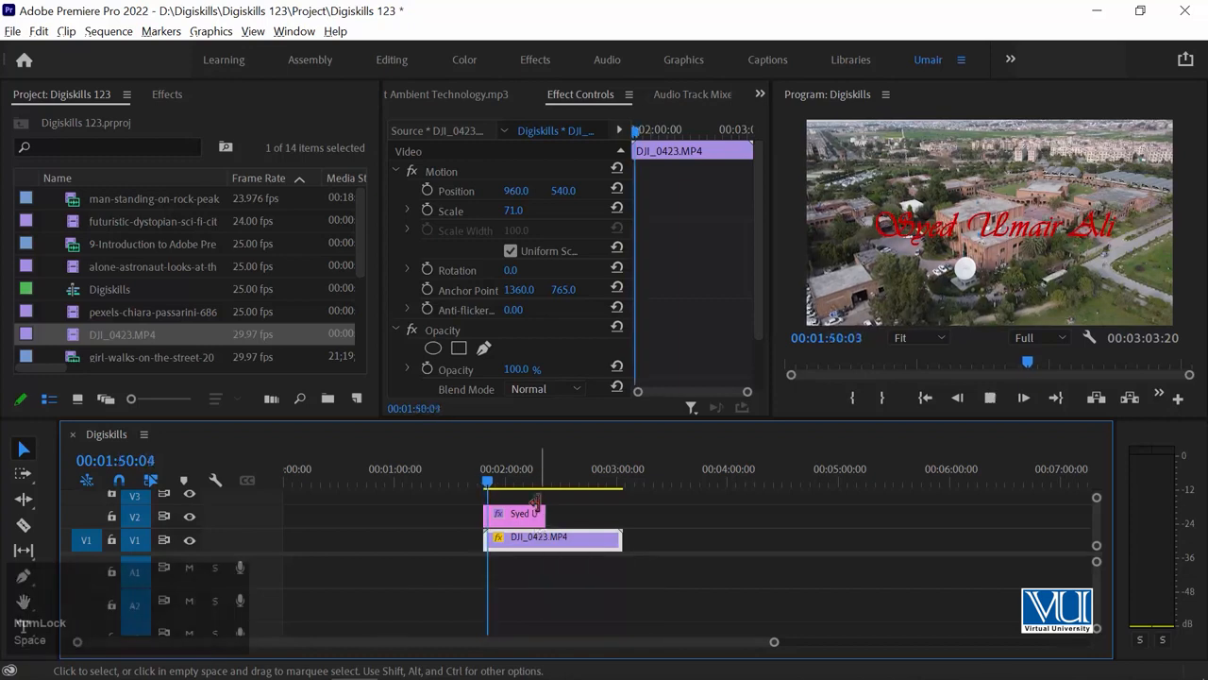
click(500, 516)
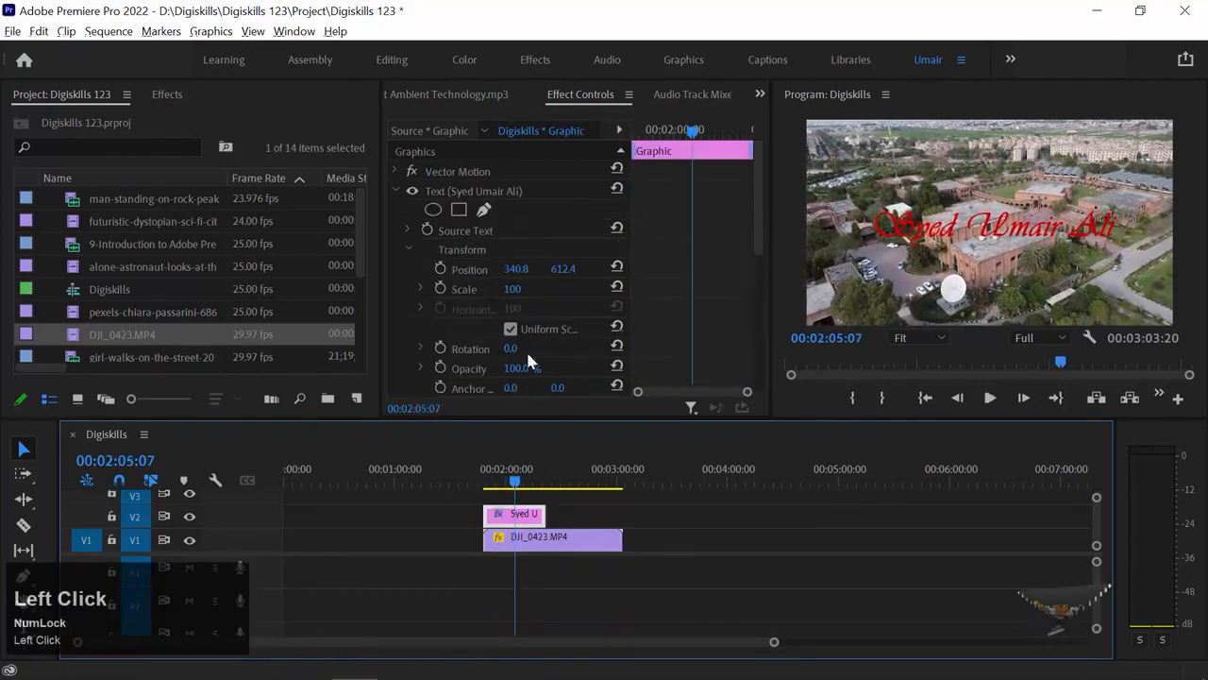
scroll(695, 311, down, 3)
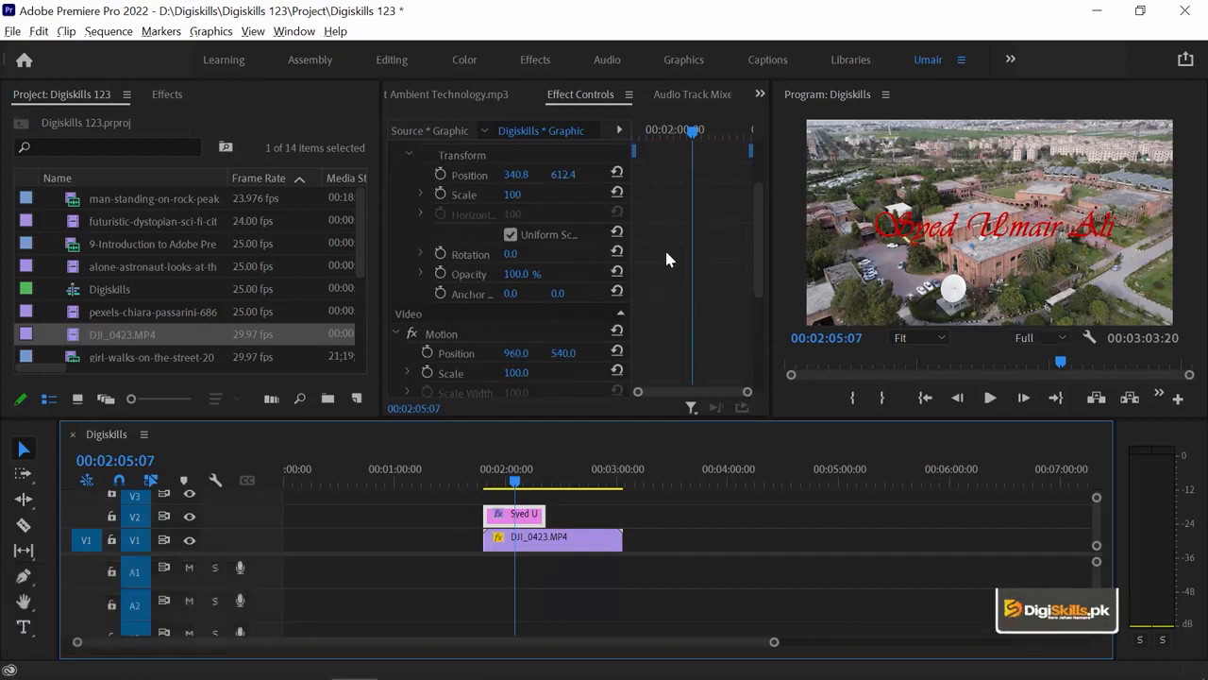
scroll(664, 249, up, 1)
scroll(664, 253, up, 1)
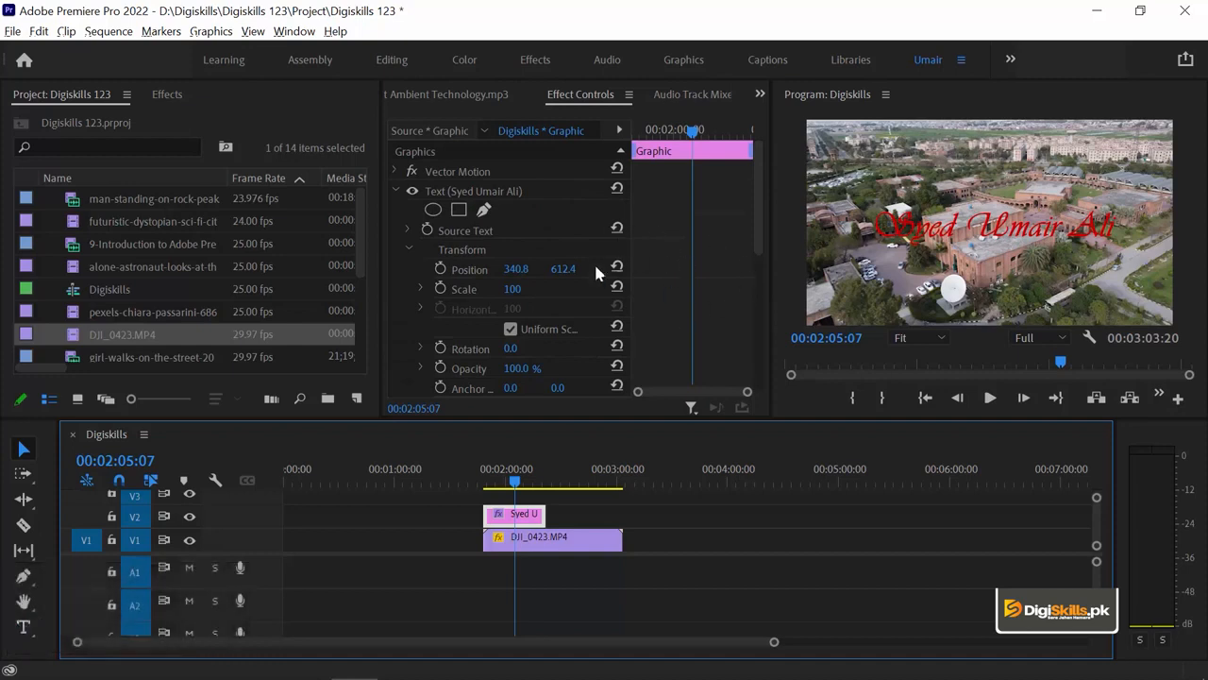
Restyle the title as bold red sans-serif lettering at position 131.8, 247.4.
click(407, 230)
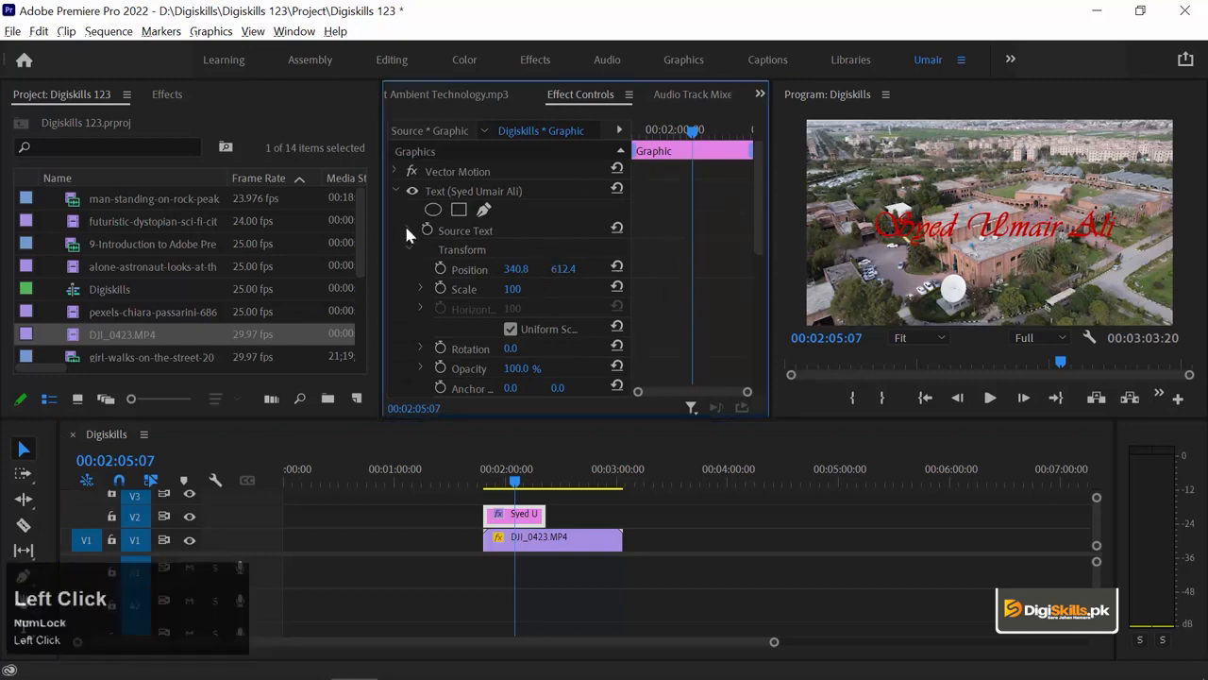
click(817, 218)
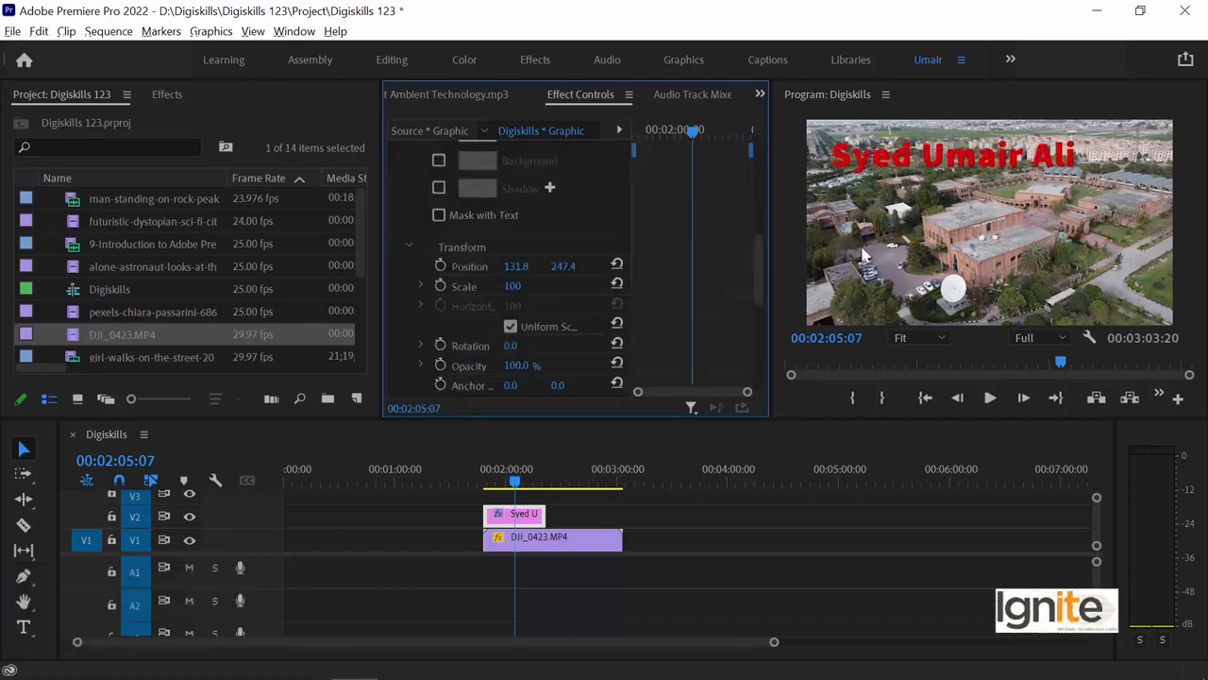
click(1088, 338)
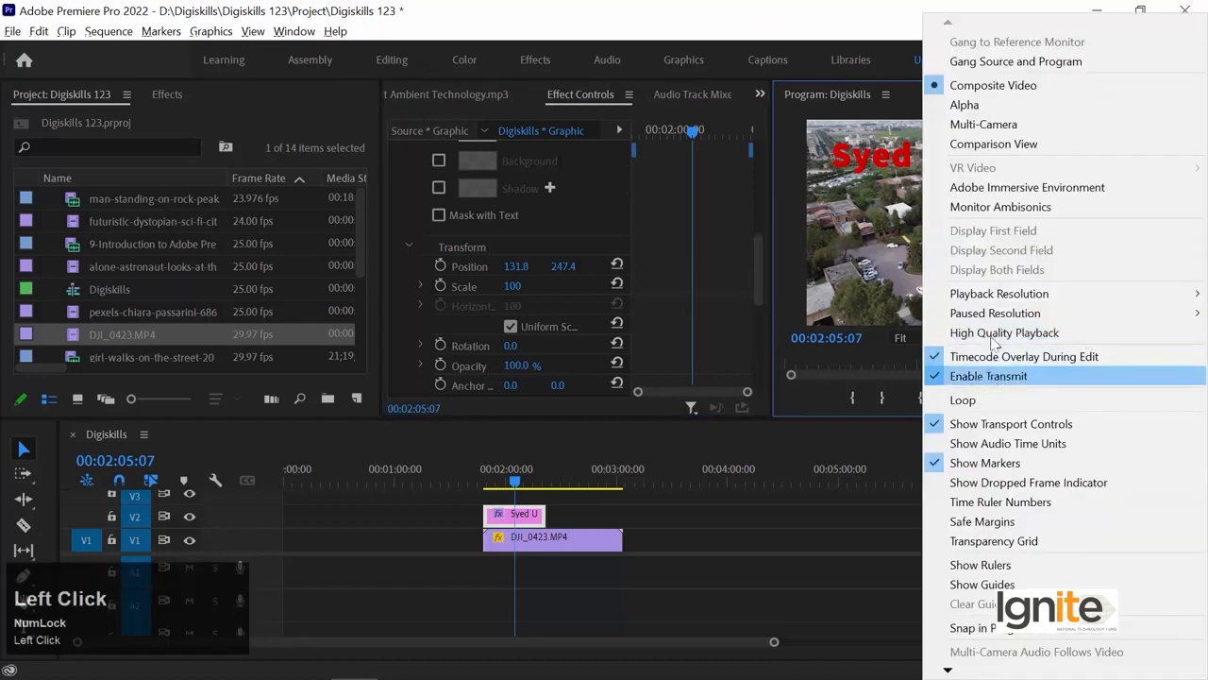
Enable Safe Margins on the Program Monitor.
click(981, 521)
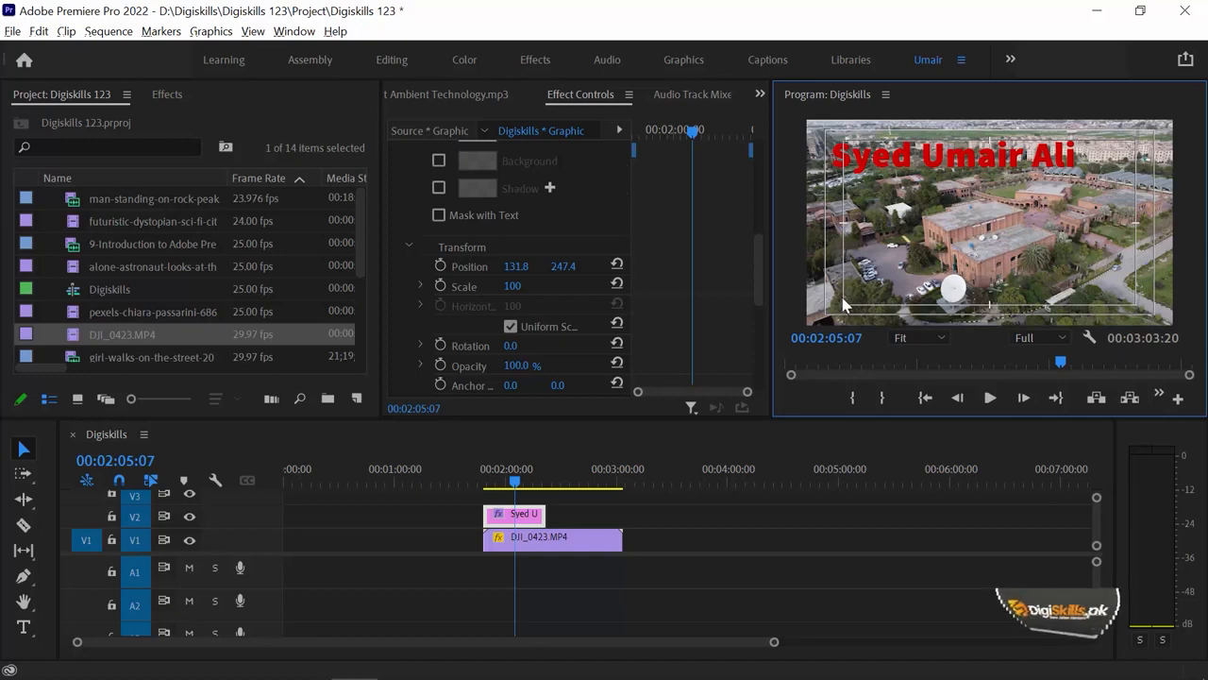
Save the project and set the title's Position X to 200.8, inside the safe margins.
key(ctrl+s)
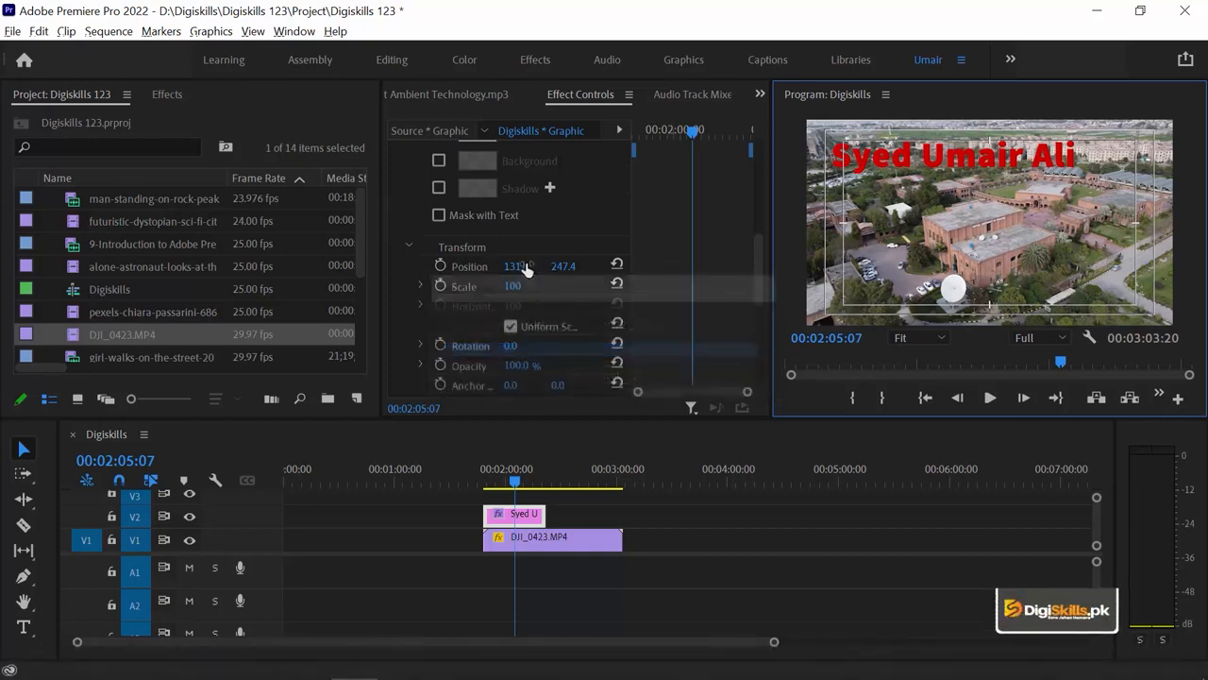
drag(526, 270, 453, 270)
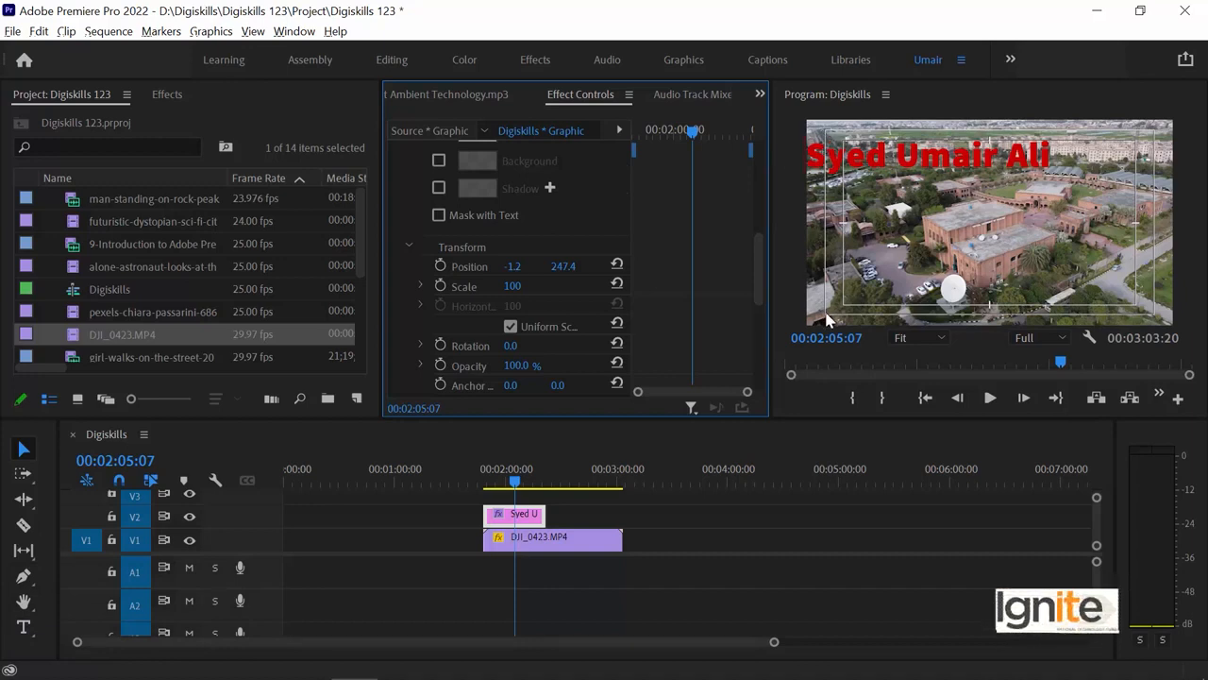
drag(513, 268, 604, 268)
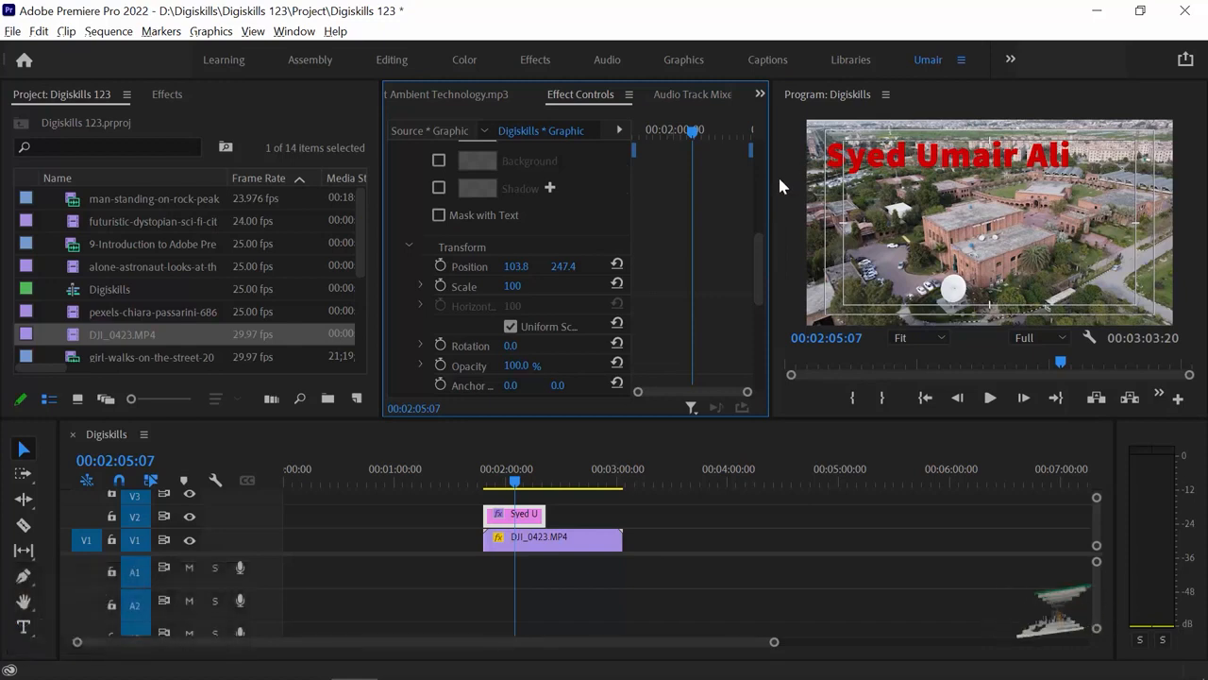
drag(516, 266, 608, 267)
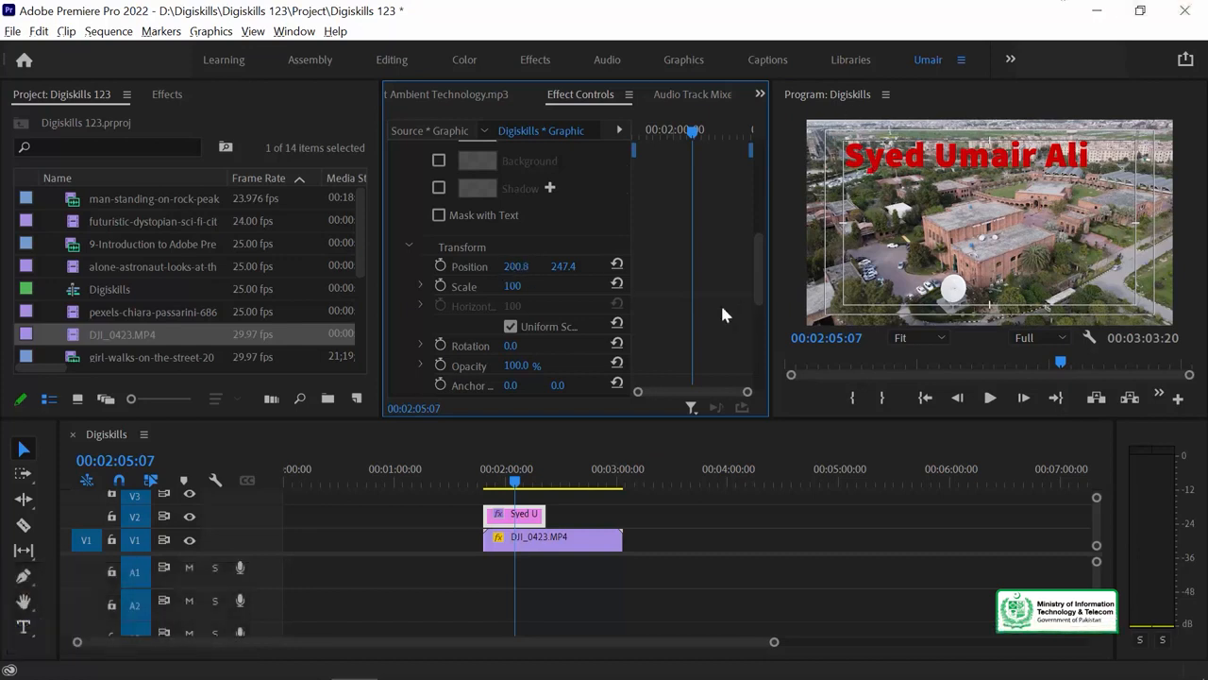
Turn off Safe Margins and start a new Legacy Title (1920×1080, 25.00 fps, Title 01).
click(1088, 336)
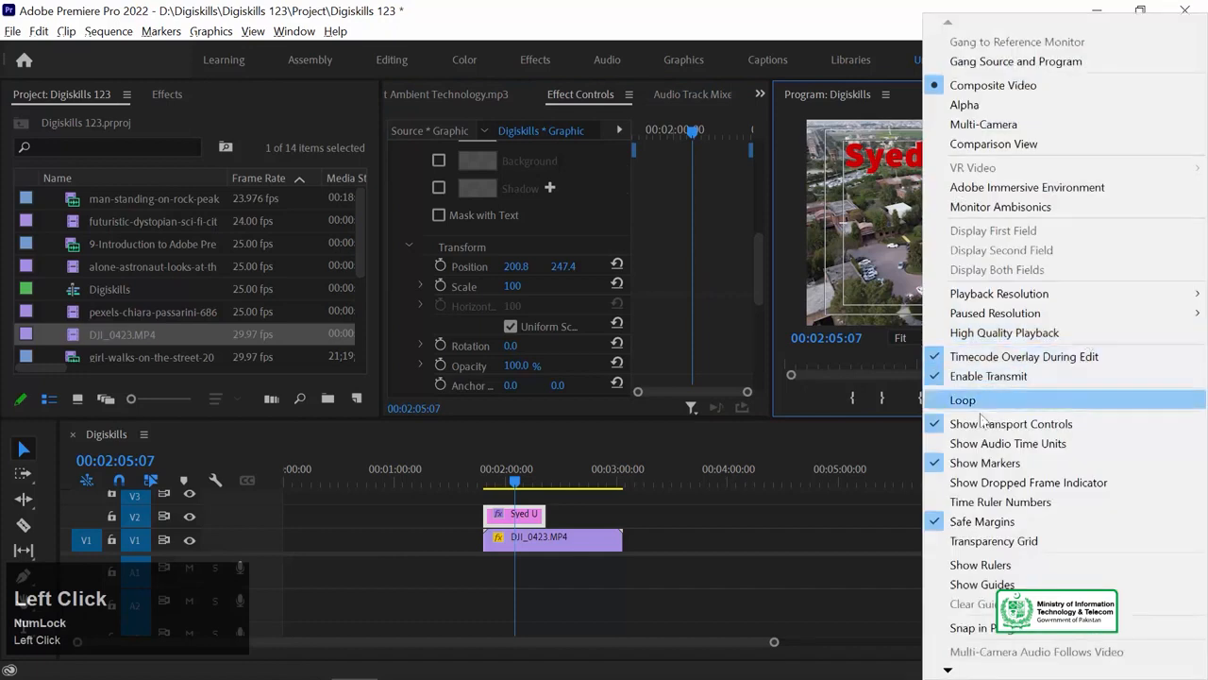
click(1005, 522)
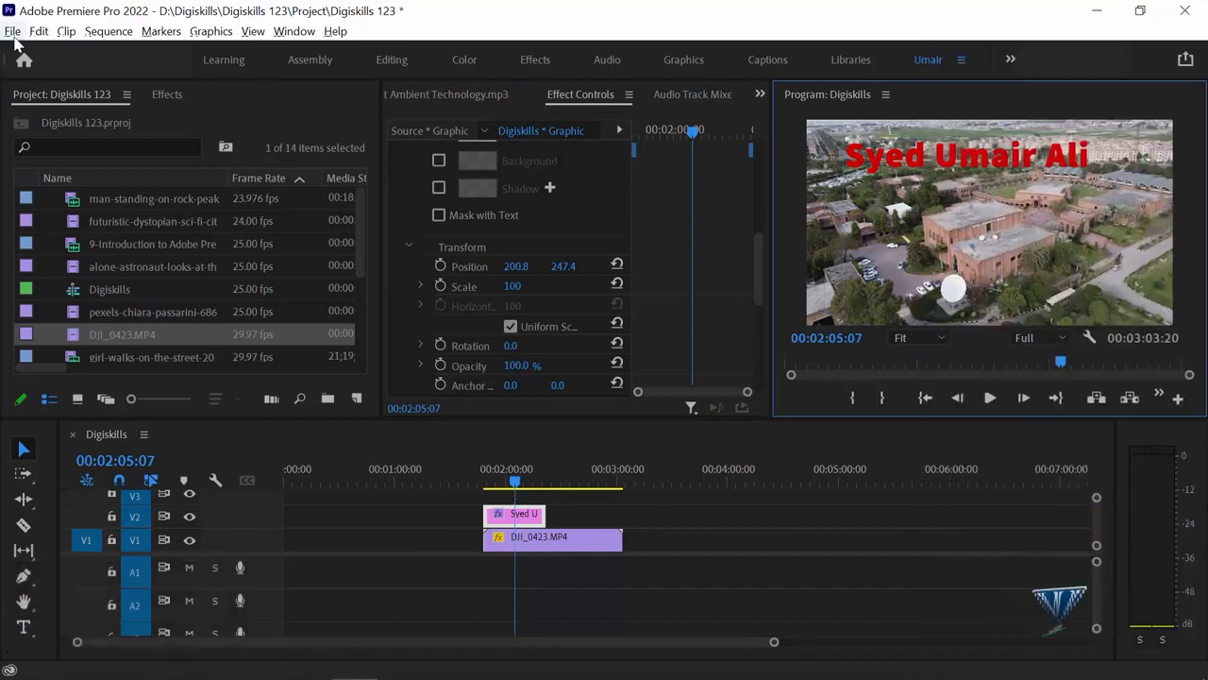
click(13, 34)
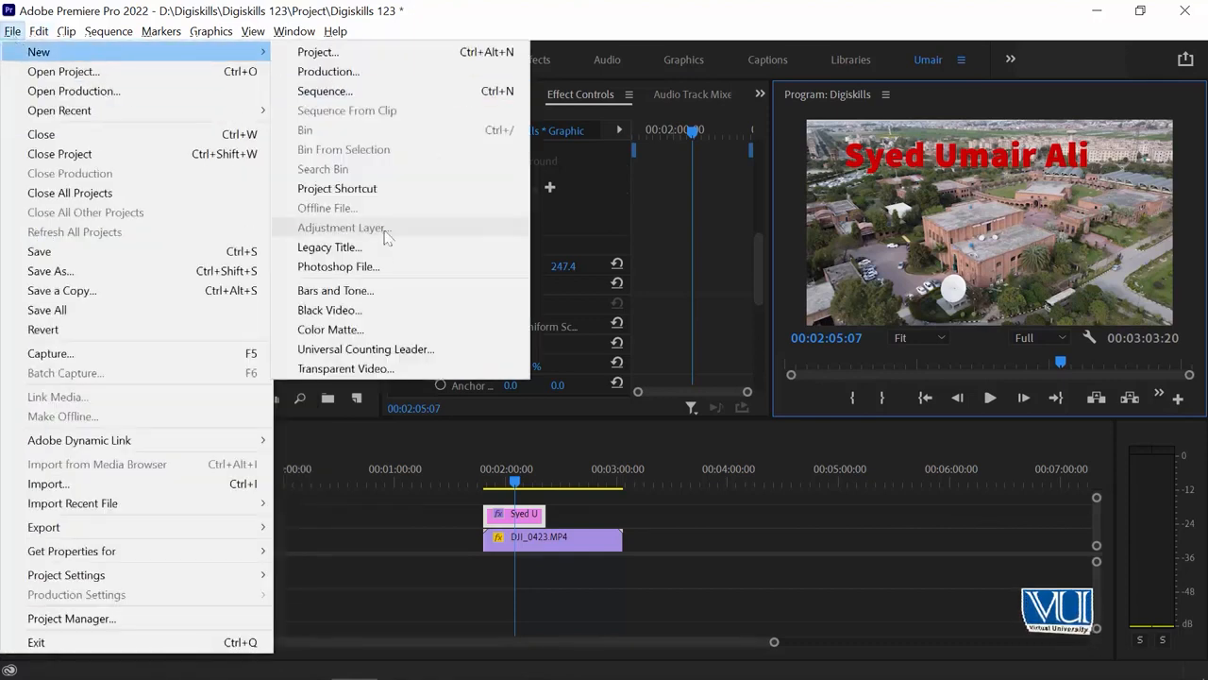
mouse_move(30, 53)
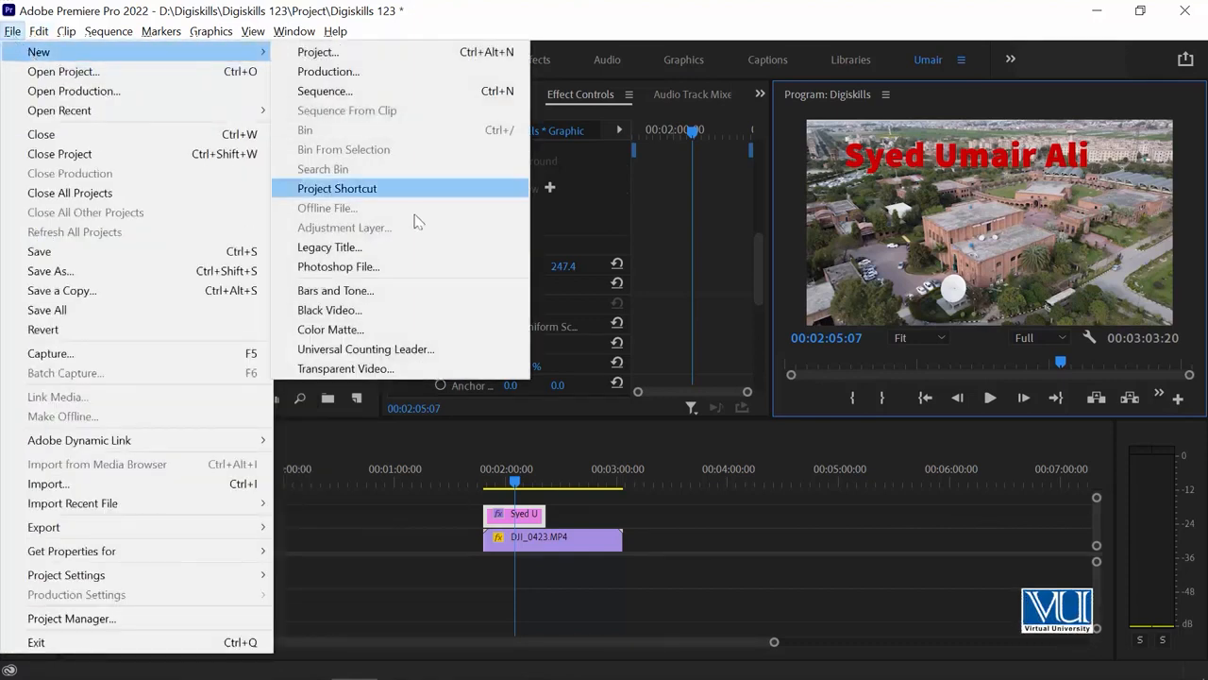
click(385, 247)
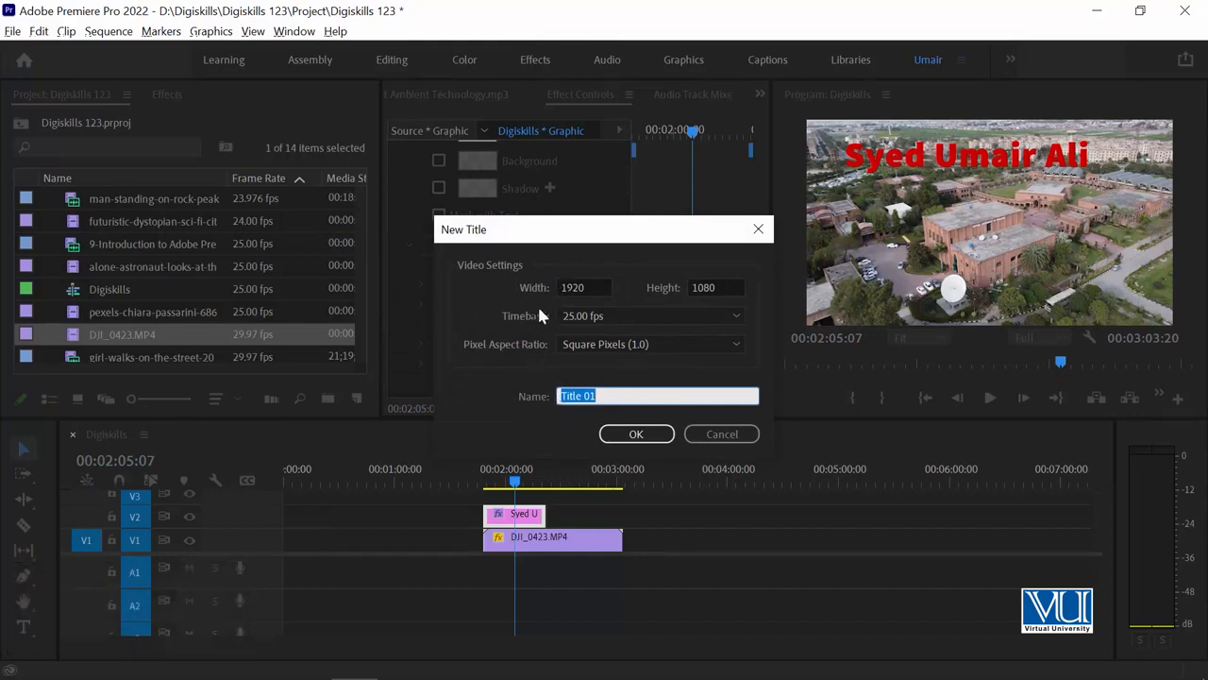
click(600, 287)
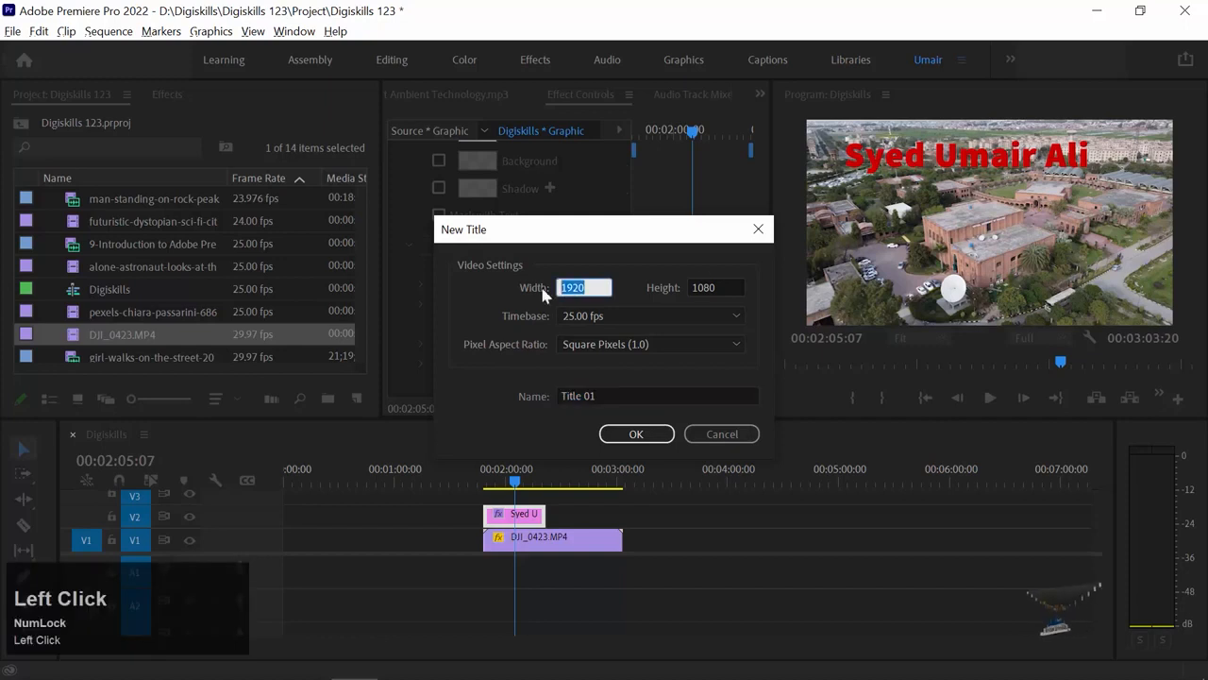
click(729, 286)
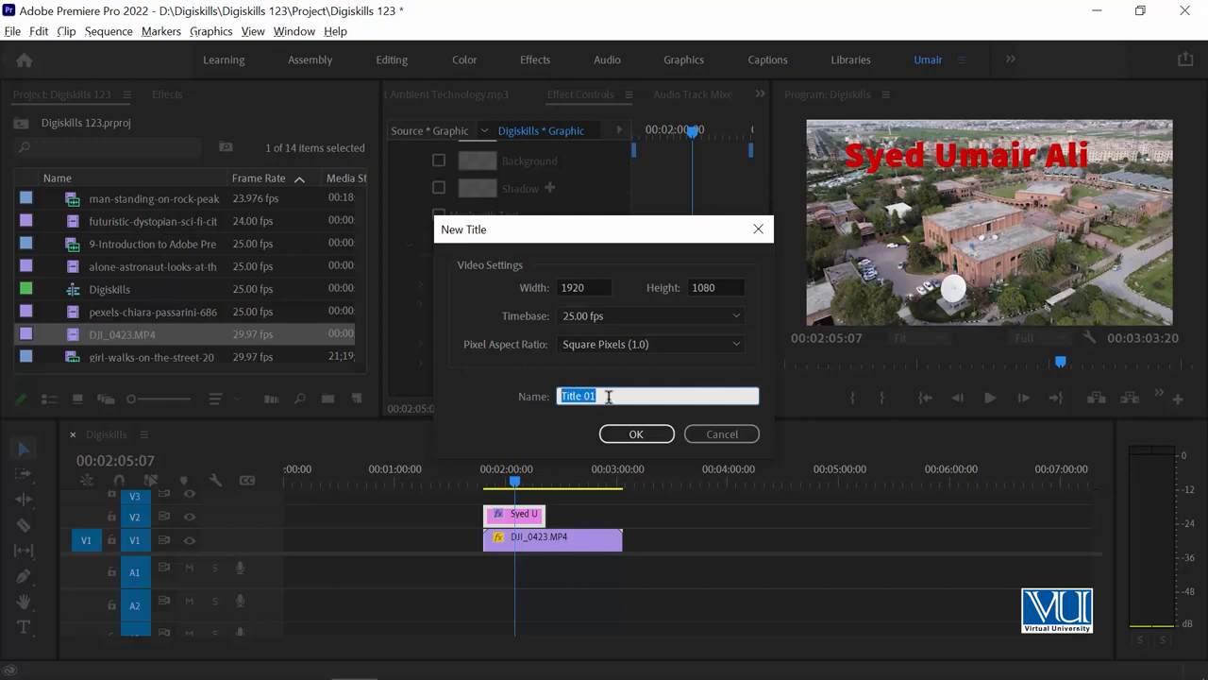
drag(602, 392, 546, 400)
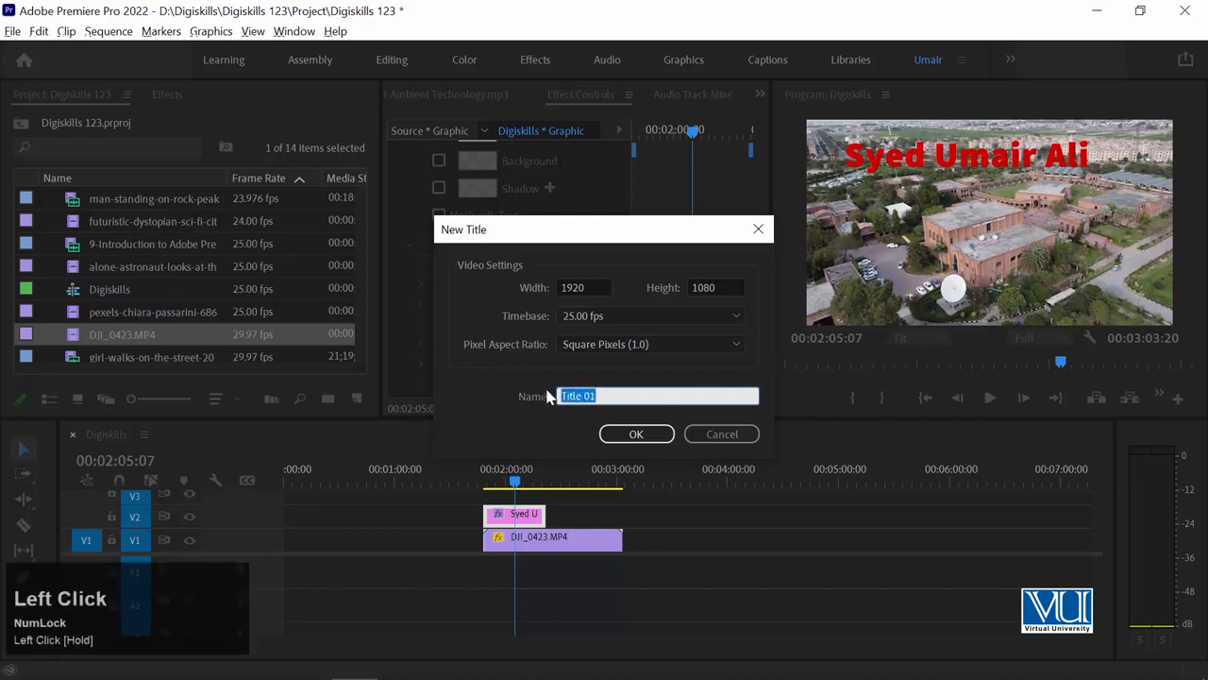
Create Title 01 and set a campus building frame from the drone footage behind the editor.
click(637, 435)
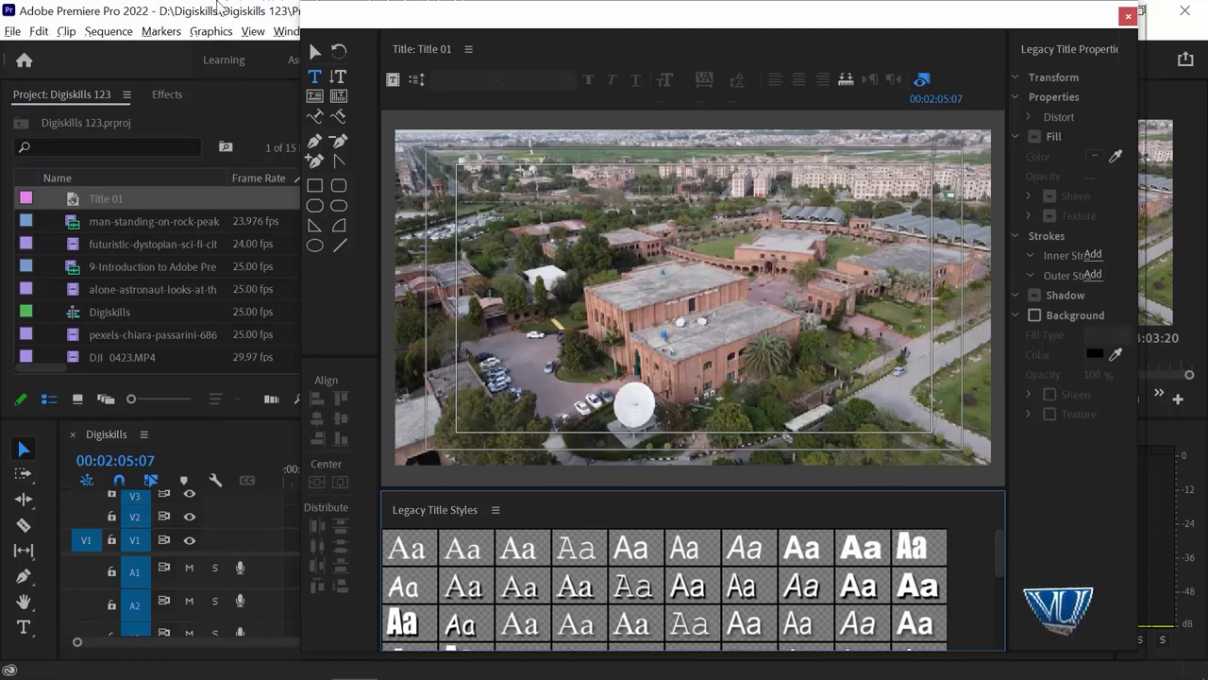
mouse_move(377, 13)
mouse_down()
mouse_move(364, 17)
mouse_move(406, 17)
mouse_move(385, 17)
mouse_up()
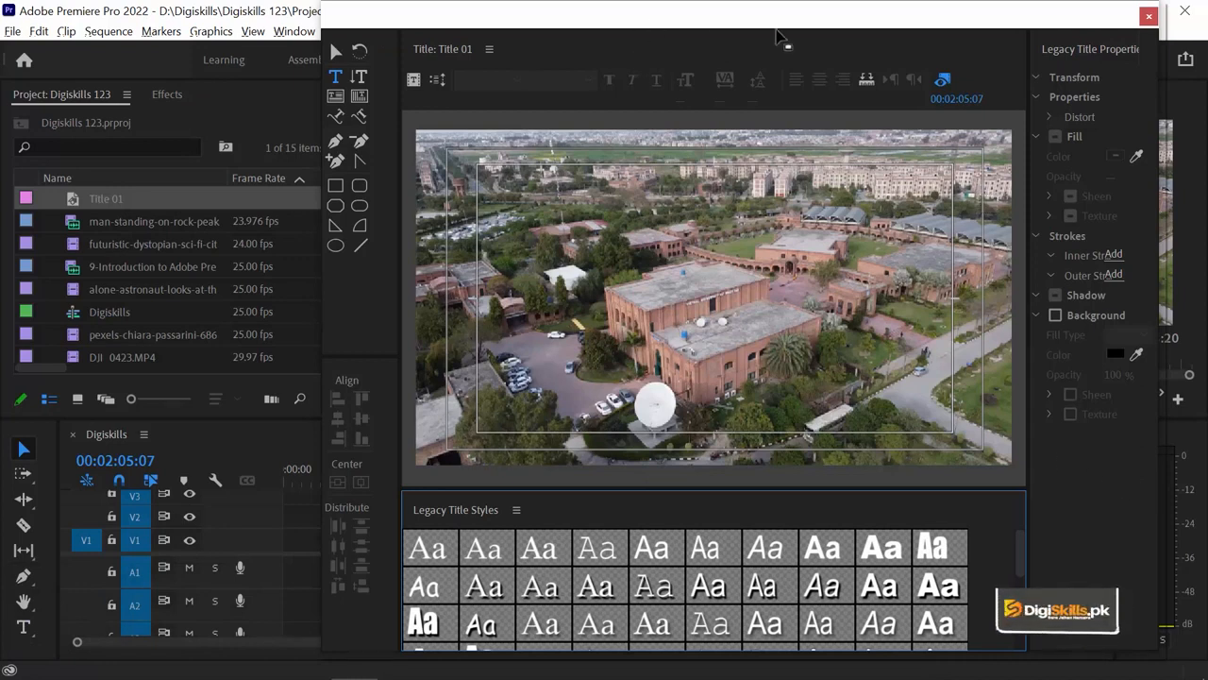
drag(817, 33, 791, 589)
drag(519, 483, 461, 482)
mouse_move(538, 575)
mouse_down()
mouse_move(511, 79)
mouse_move(516, 576)
mouse_up()
drag(464, 472, 586, 500)
drag(612, 601, 619, 43)
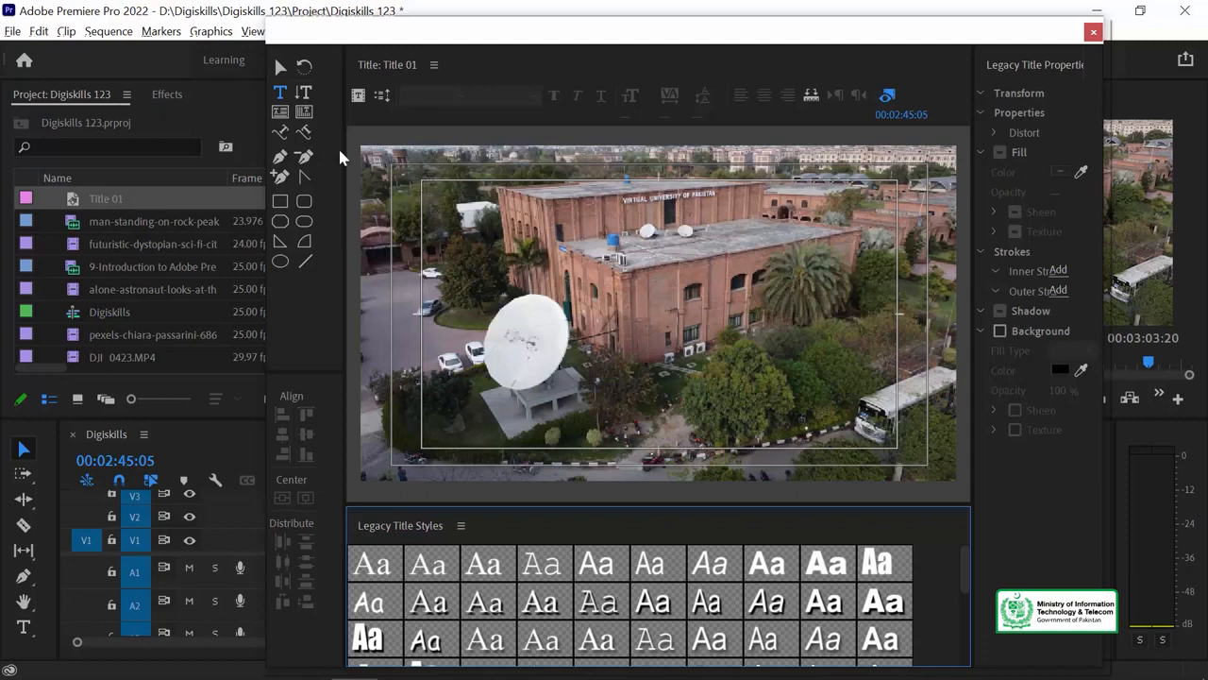
click(888, 97)
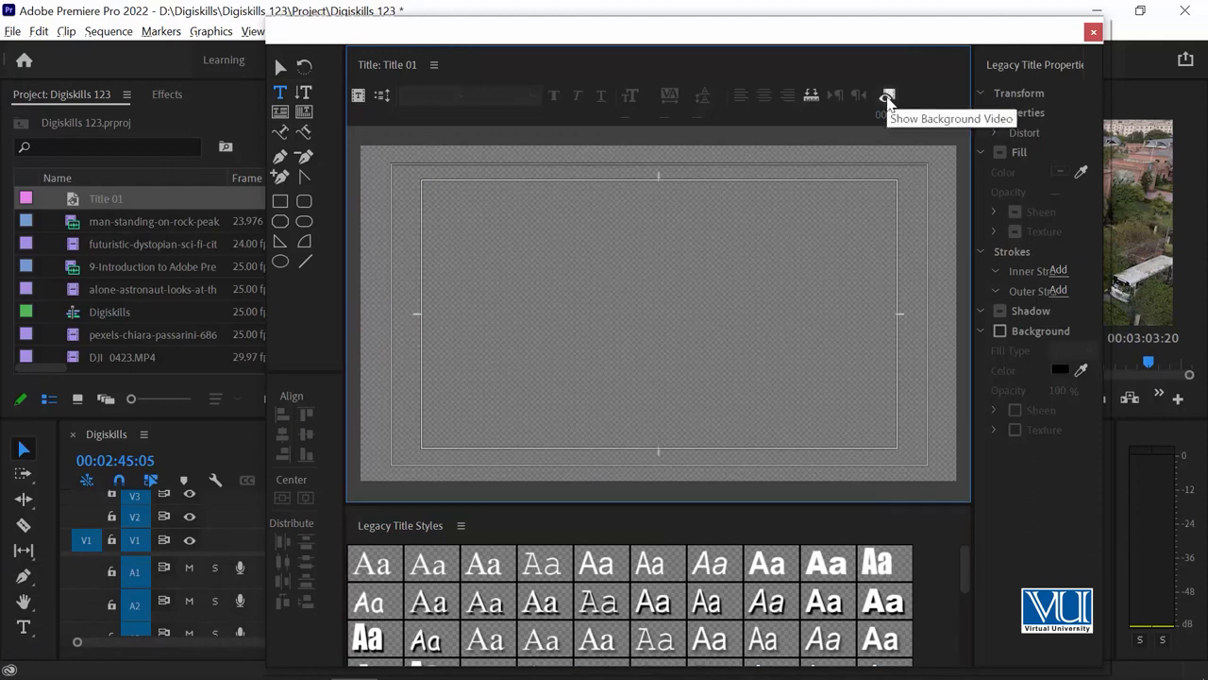
click(888, 98)
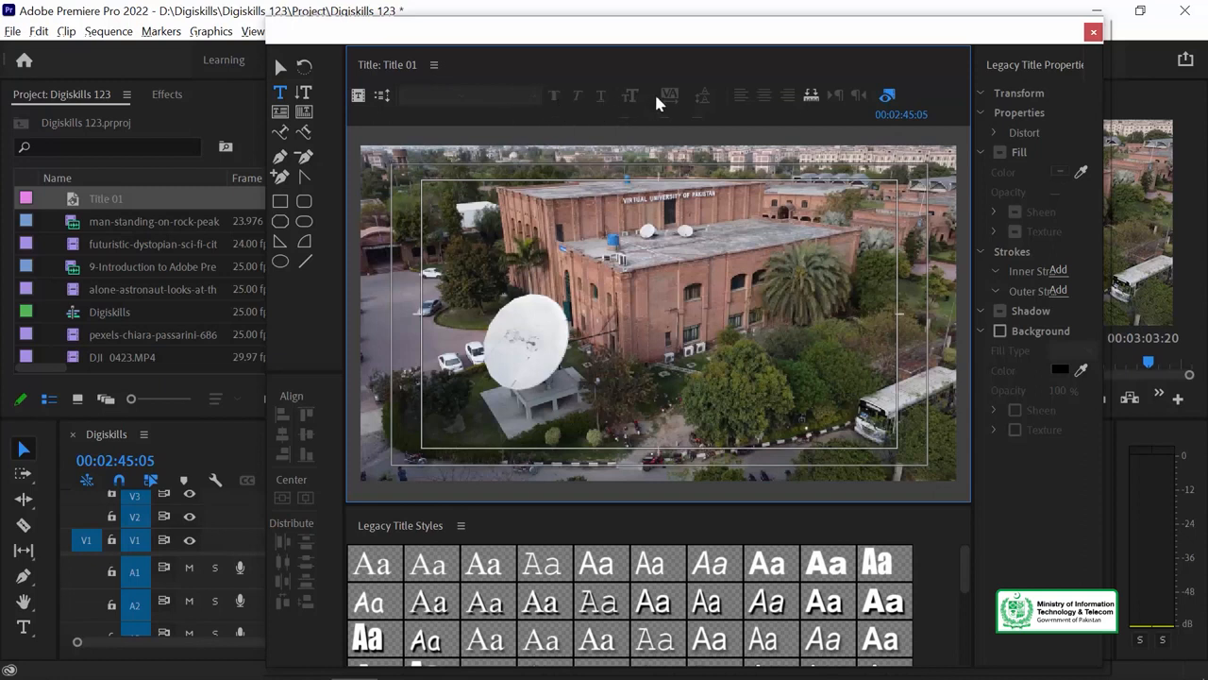
Close Roll/Crawl Options without changes and widen the Legacy Title Properties panel.
click(381, 97)
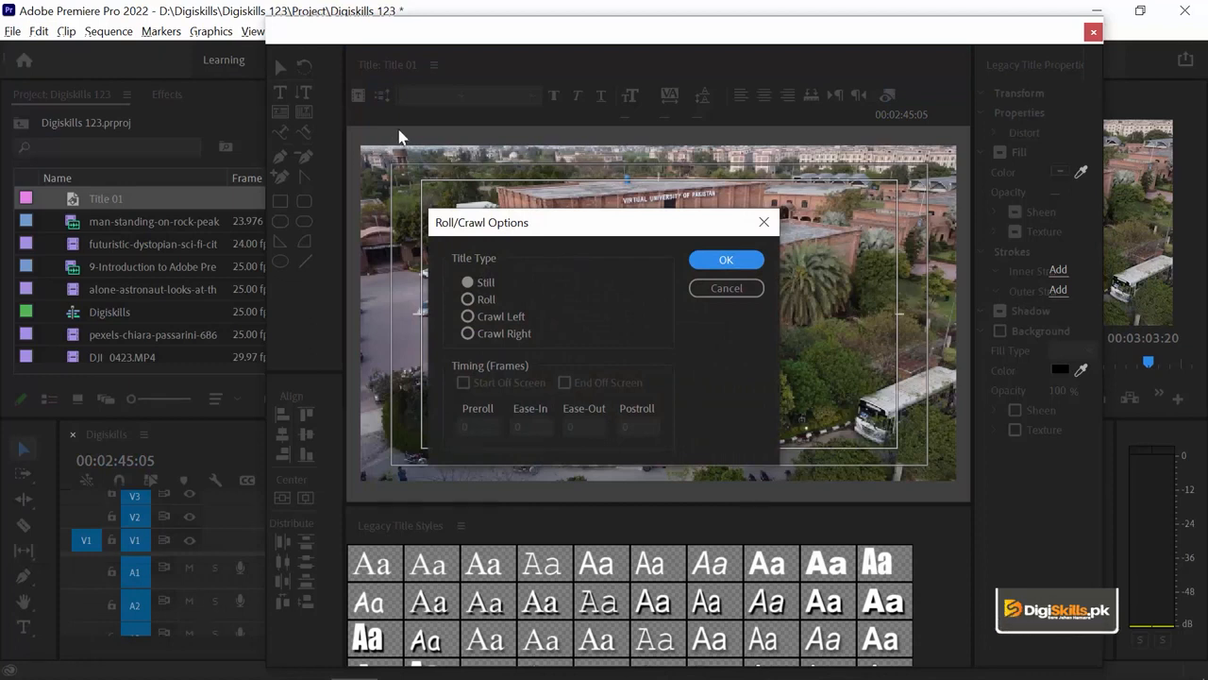
click(759, 288)
drag(971, 212, 923, 214)
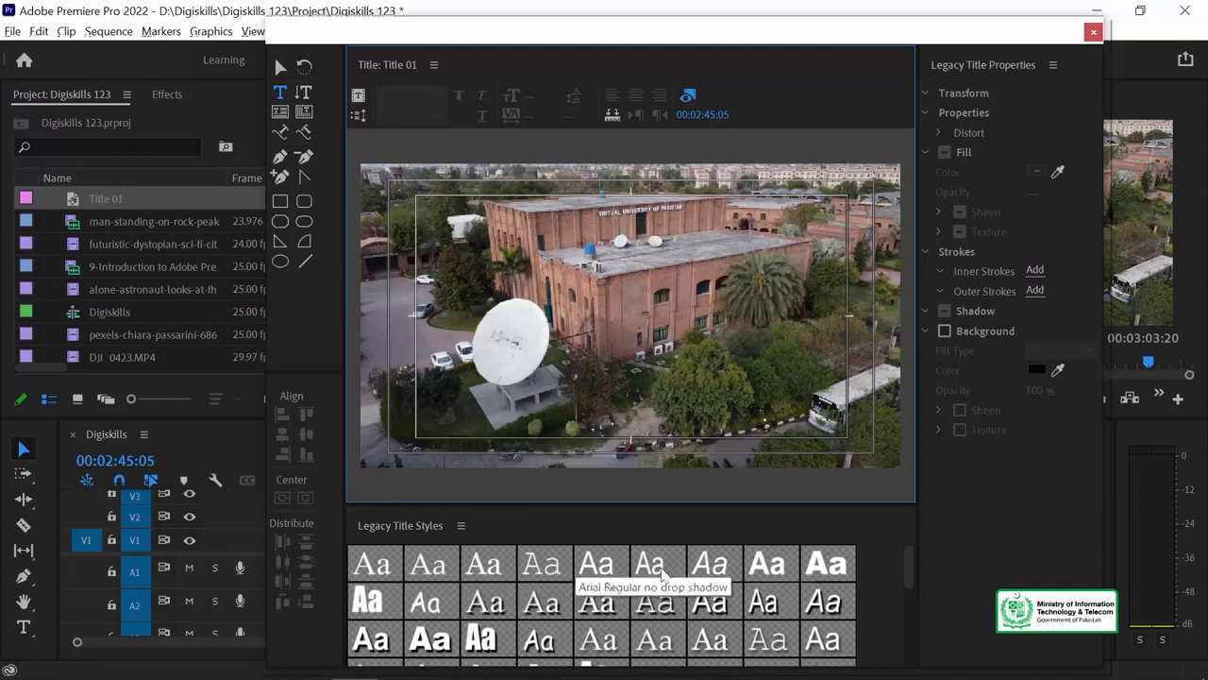
click(909, 563)
drag(907, 557, 903, 648)
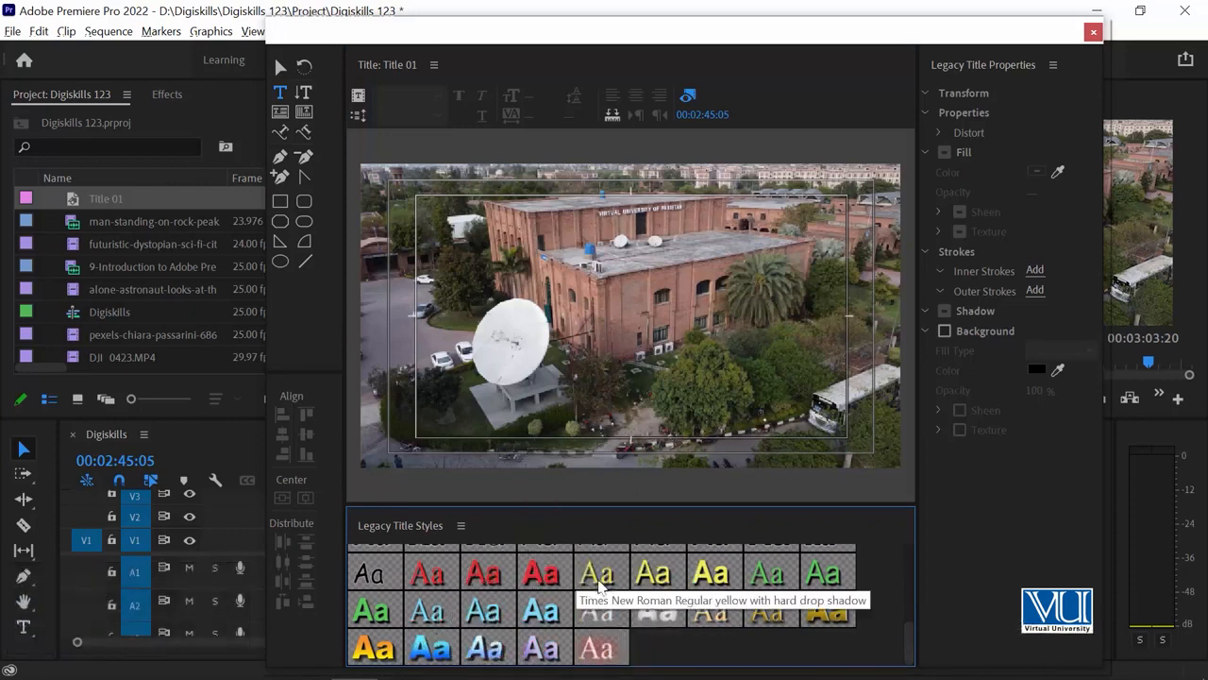
drag(903, 649, 925, 524)
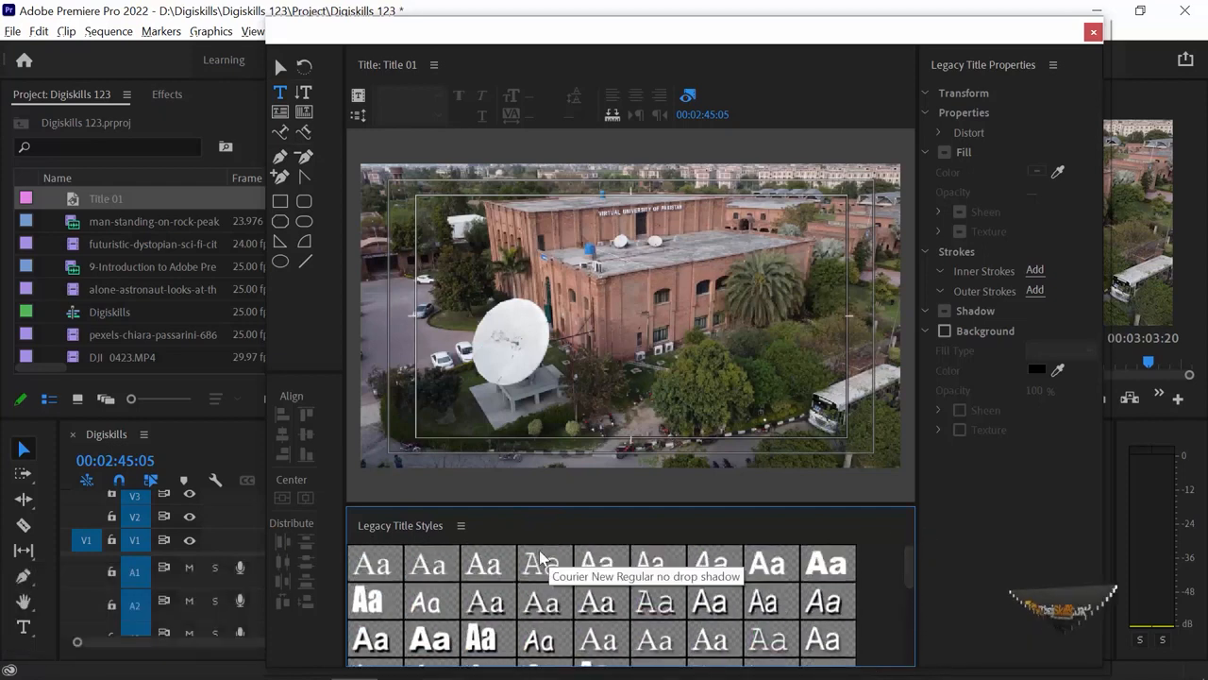
drag(594, 45, 587, 30)
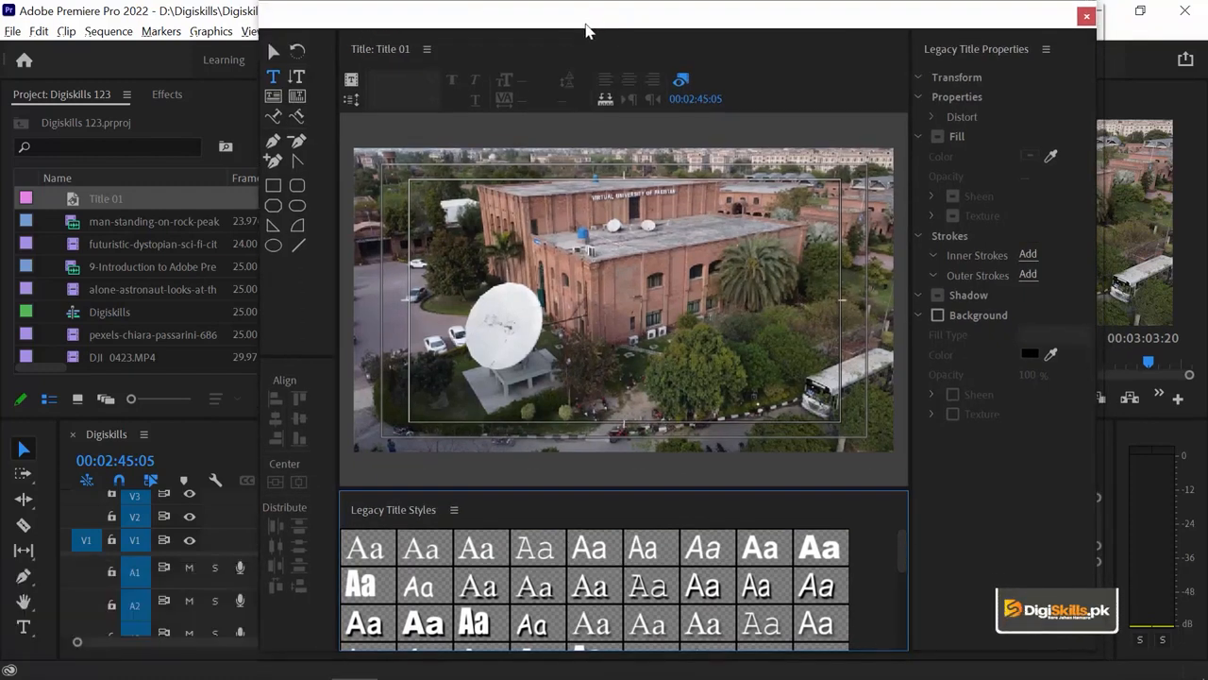
Hide the background video and type 'Virtual University of Pakistan' on the canvas, then select it.
click(681, 81)
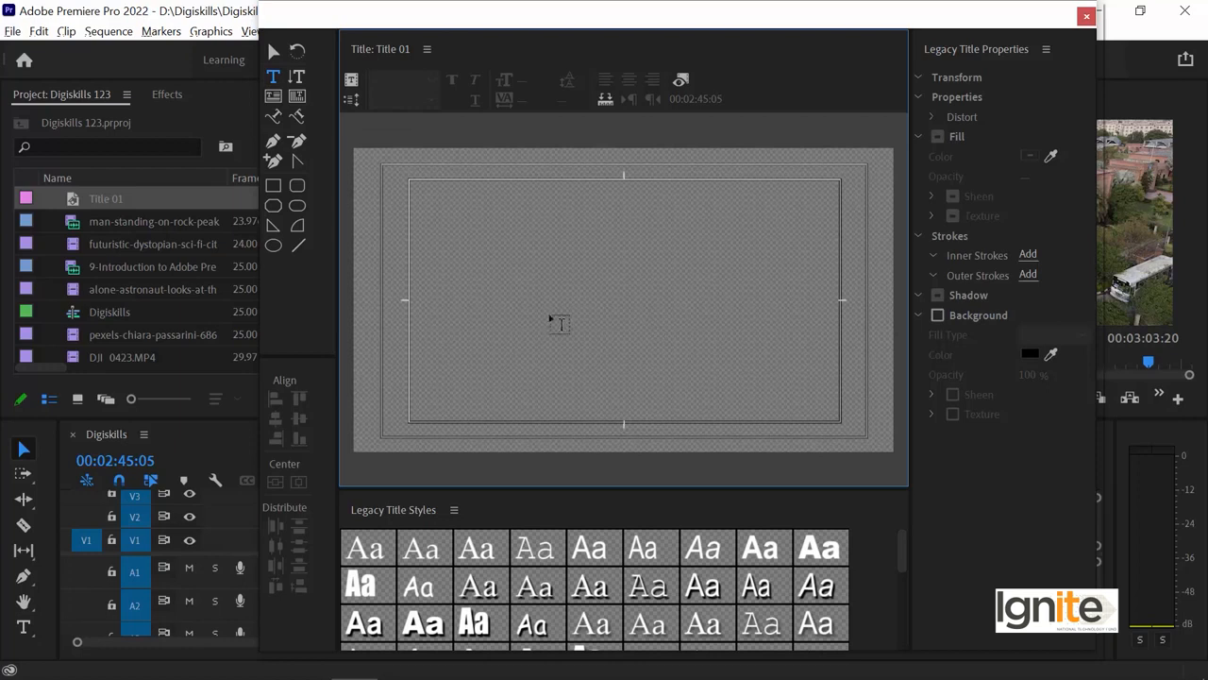
click(517, 274)
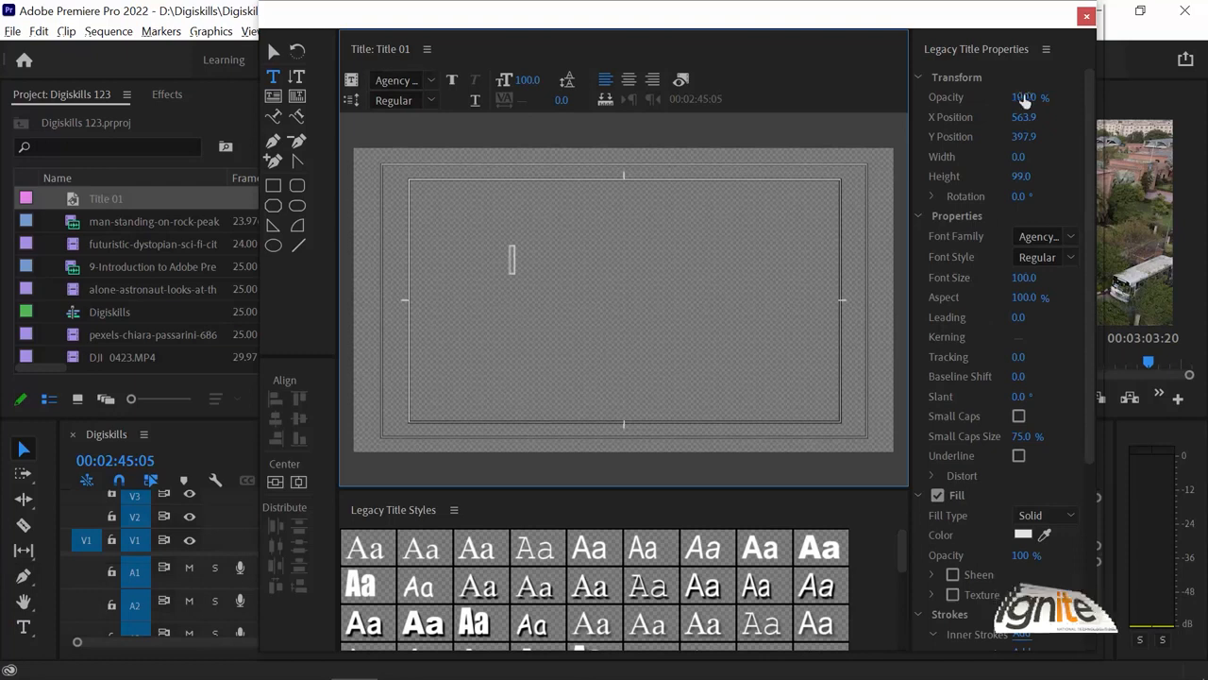
key(ctrl+z)
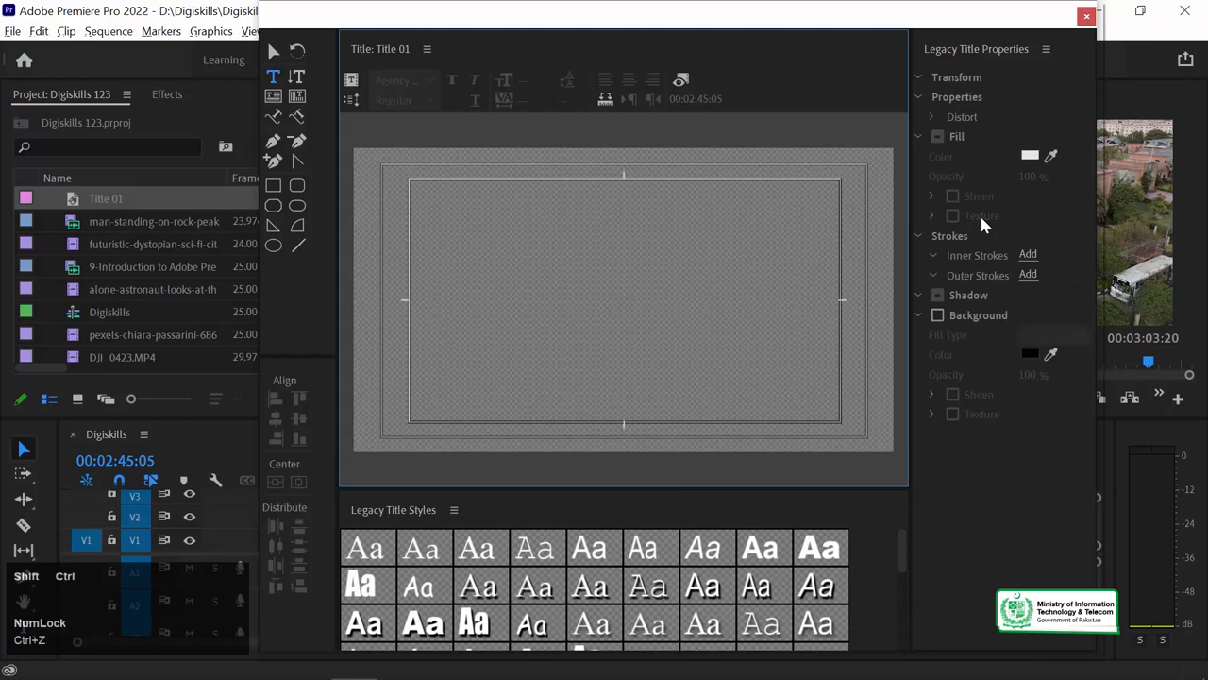
click(512, 257)
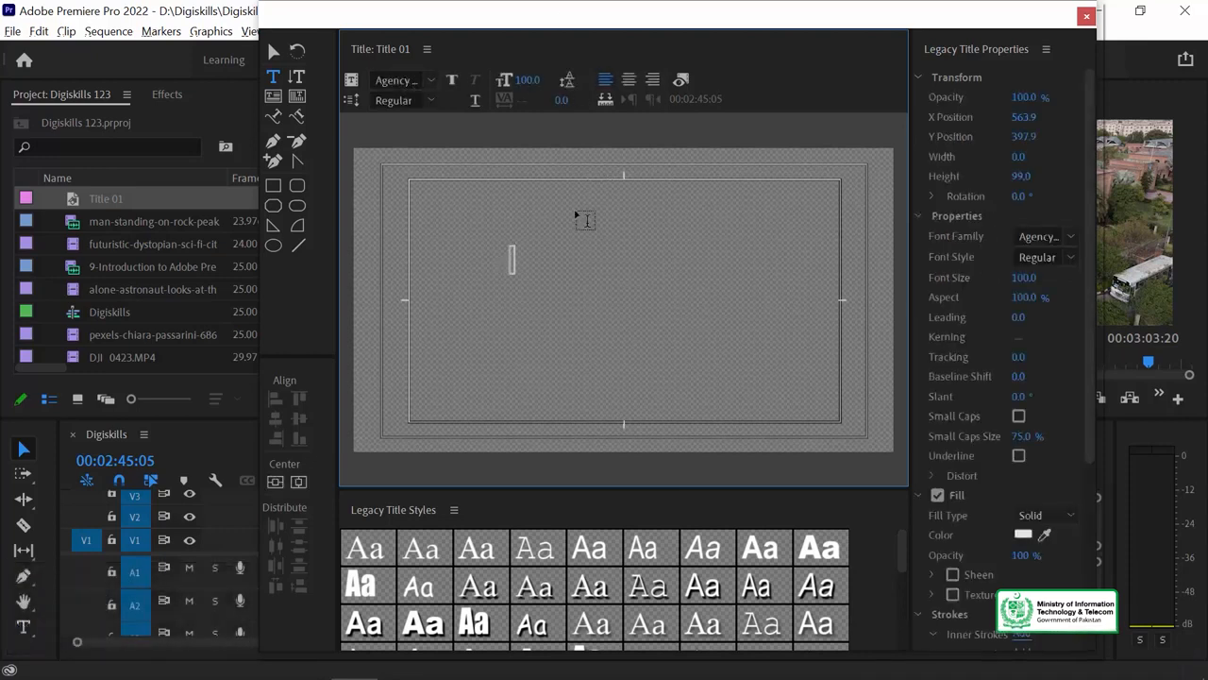
text(V)
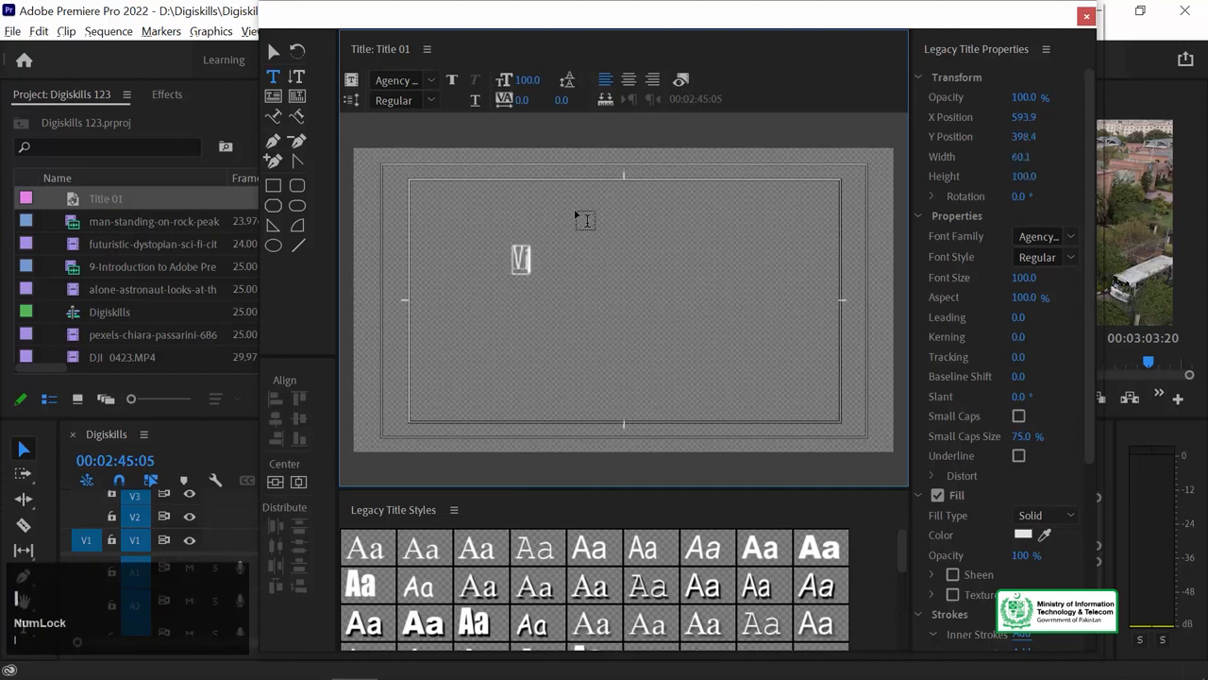
text(irtual Univer)
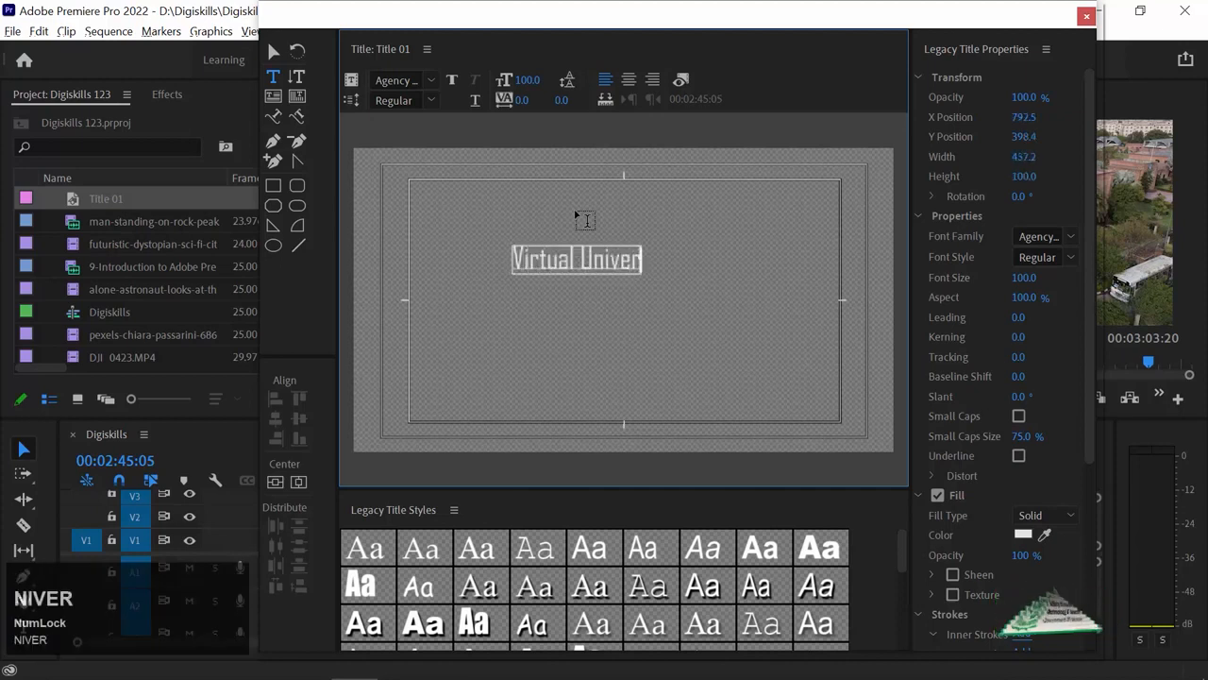
text(sity of Pakistan)
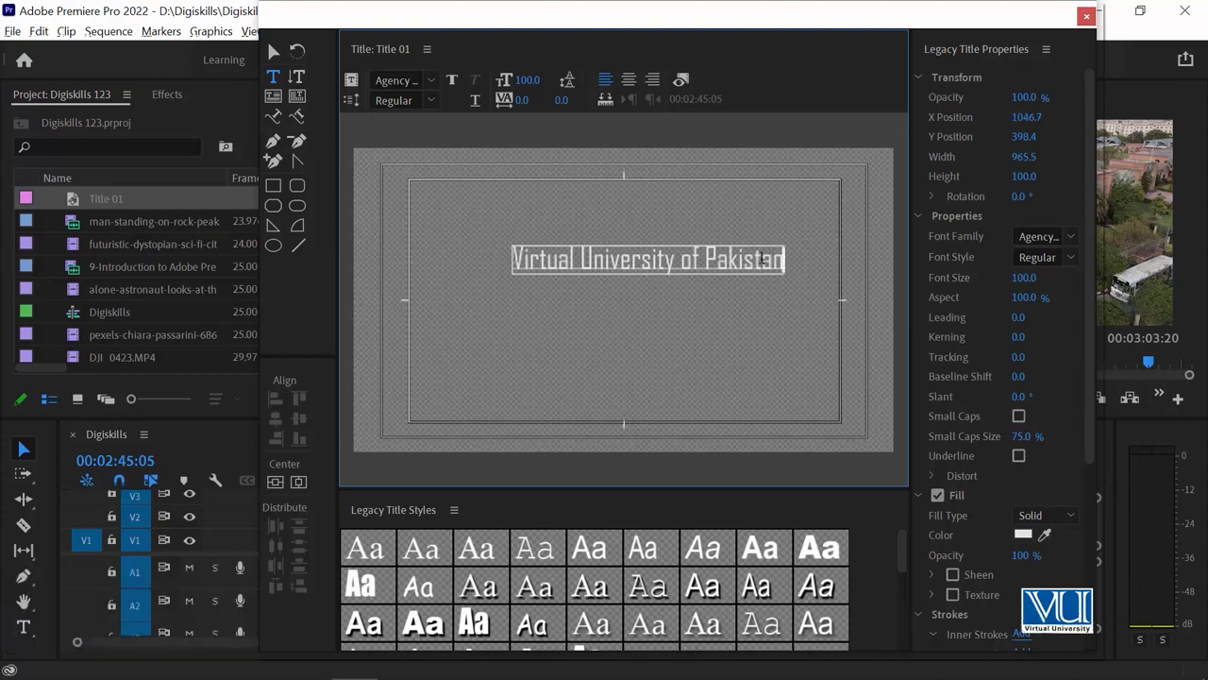
drag(780, 258, 444, 257)
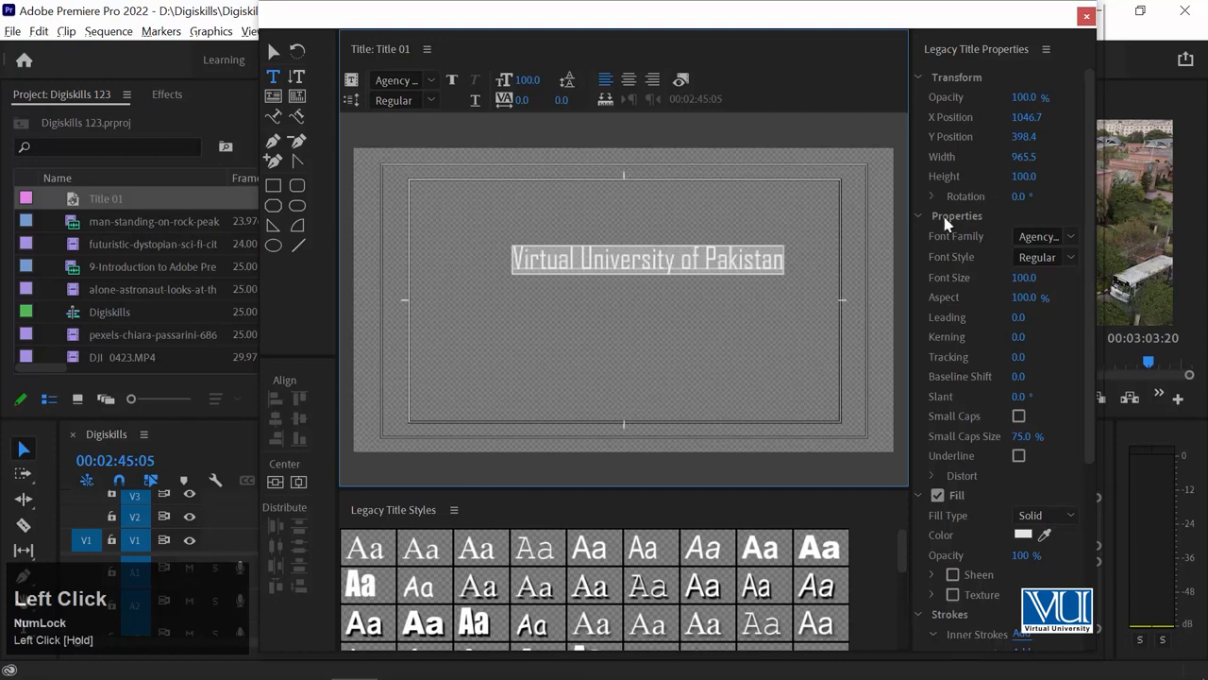
Nudge the title text left and down, undoing trial height and rotation changes, and open Font Family.
drag(911, 236, 879, 236)
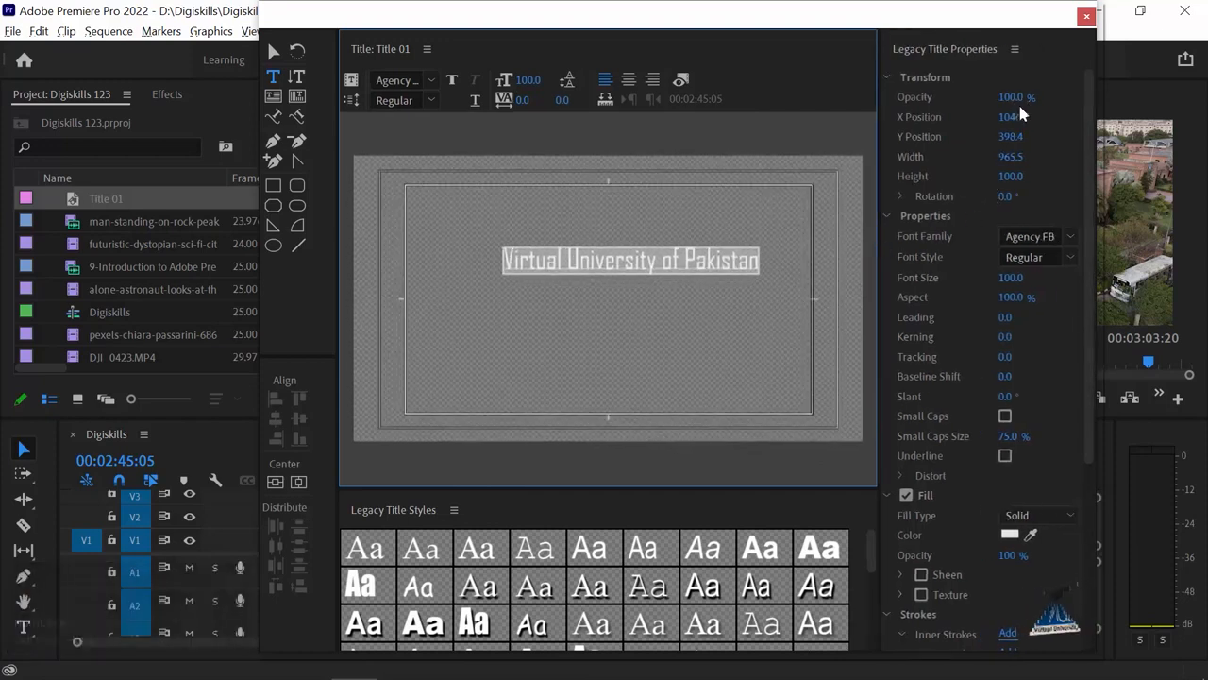
drag(1015, 117, 1033, 138)
drag(1010, 297, 991, 297)
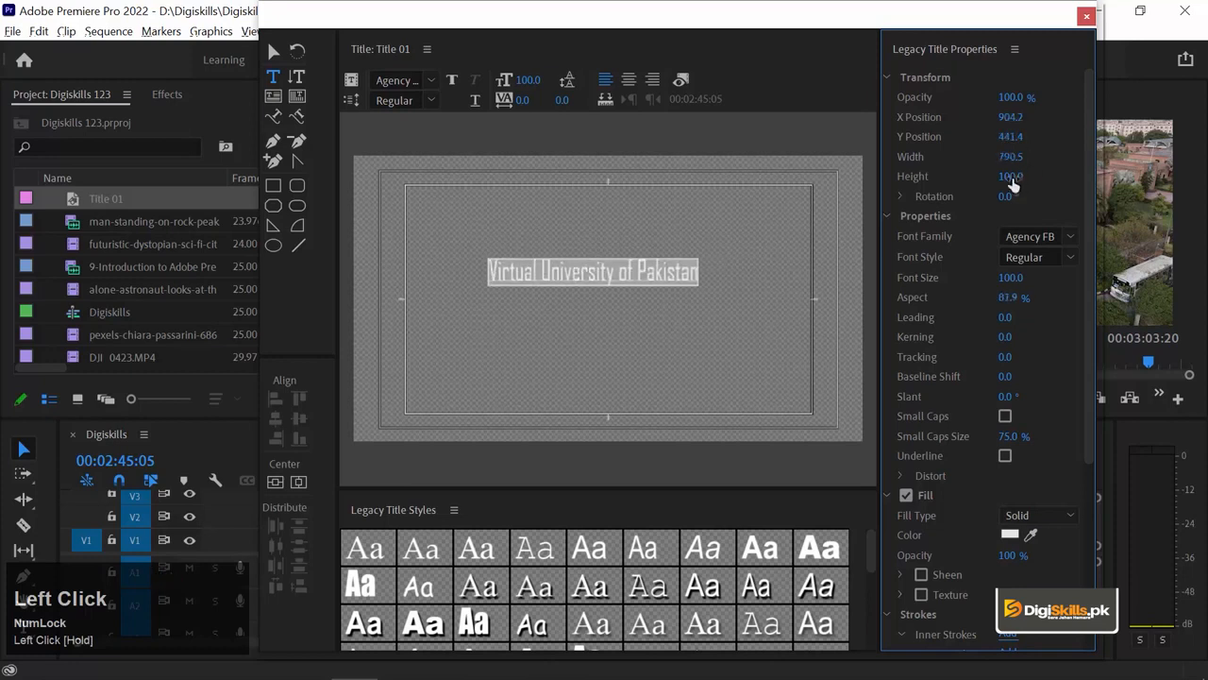
drag(1013, 182, 999, 186)
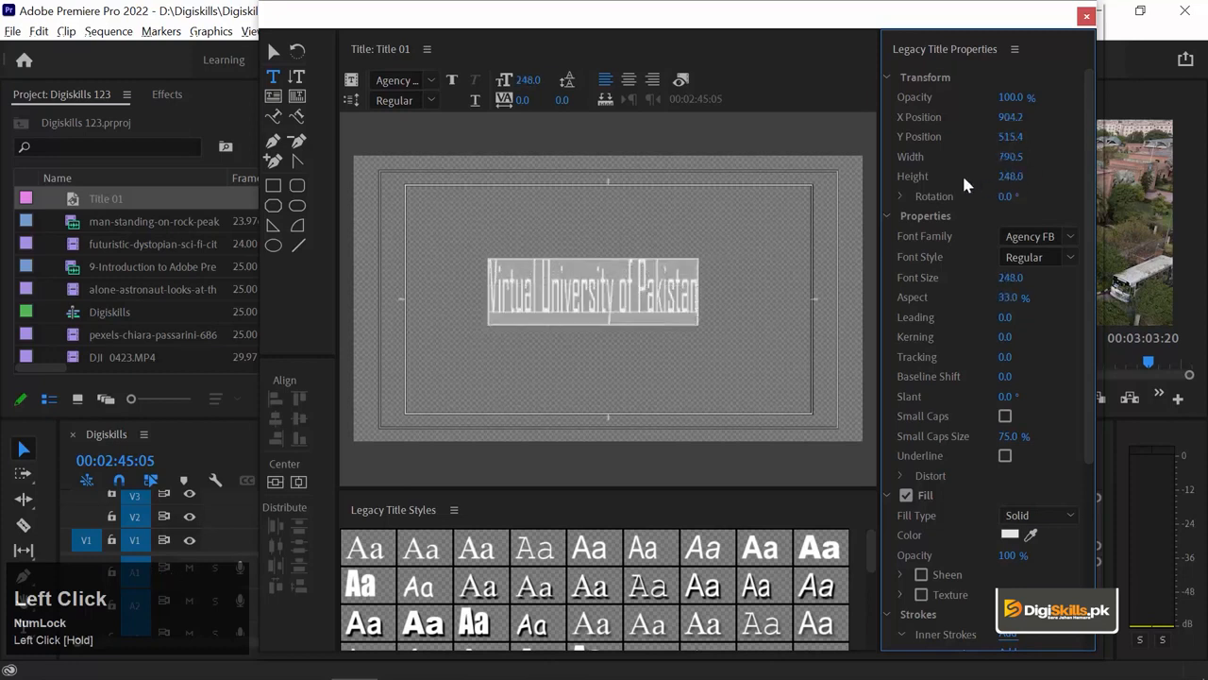
key(ctrl+z)
key(ctrl+z)
key(ctrl+z)
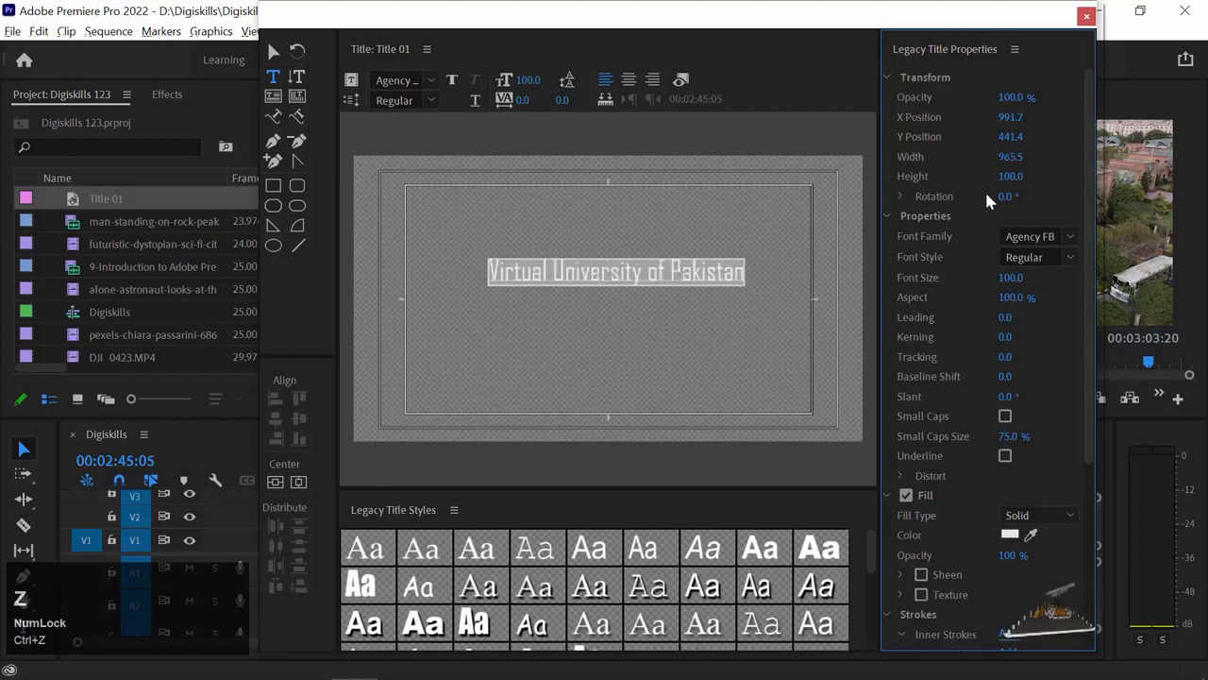
drag(1004, 196, 1036, 195)
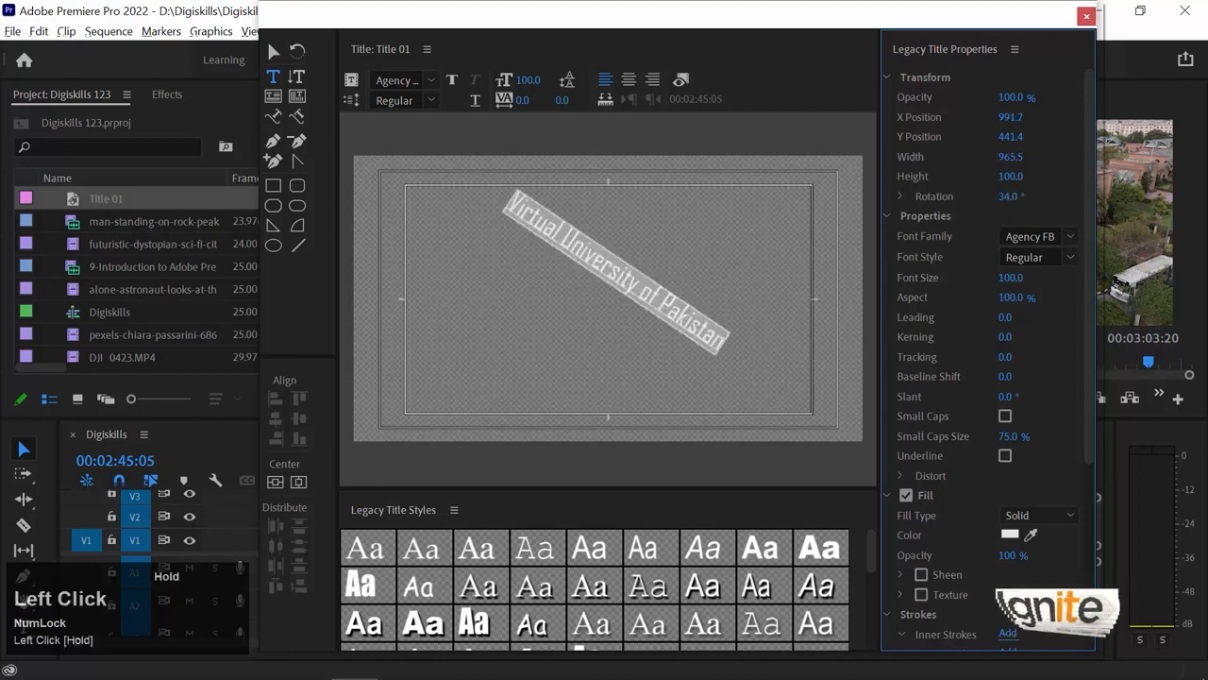
key(ctrl+z)
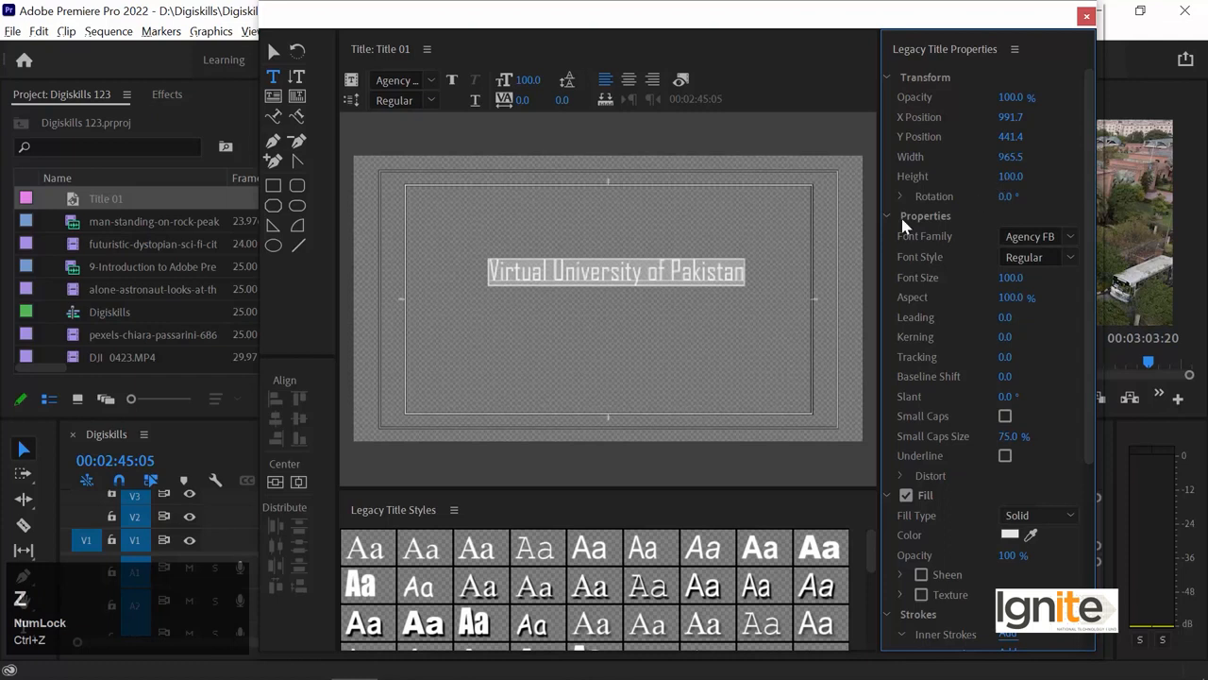
click(1059, 236)
click(1072, 236)
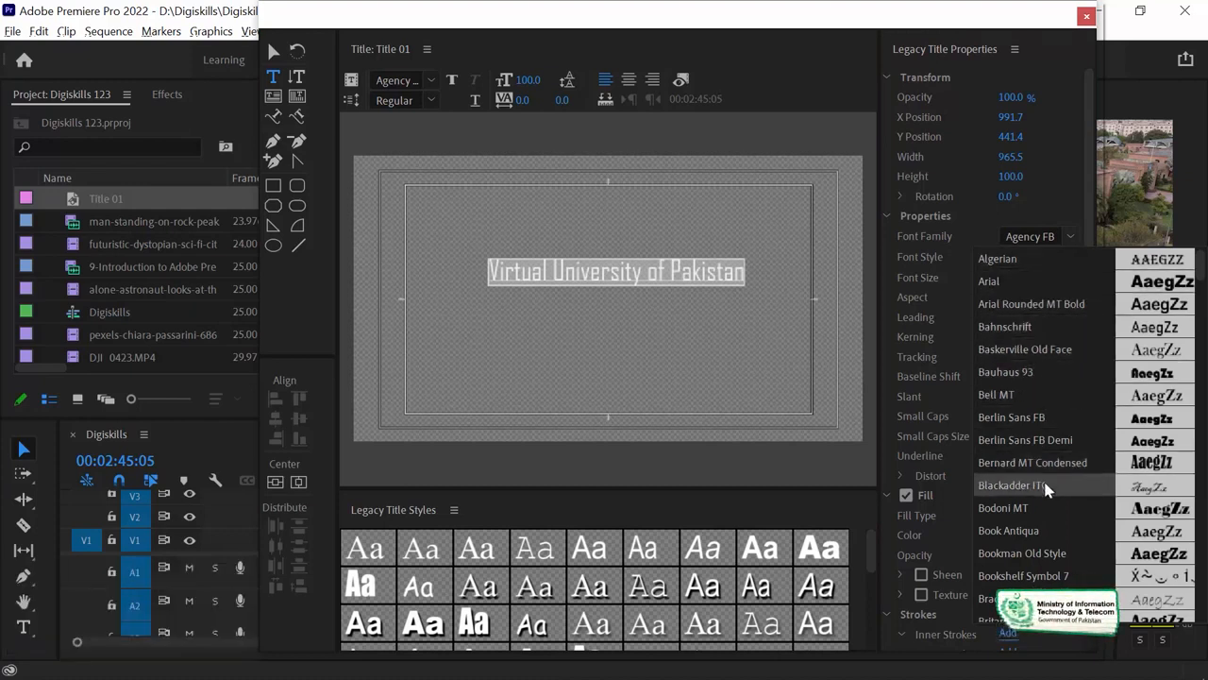
Set the title's font family to Century Gothic.
click(1012, 557)
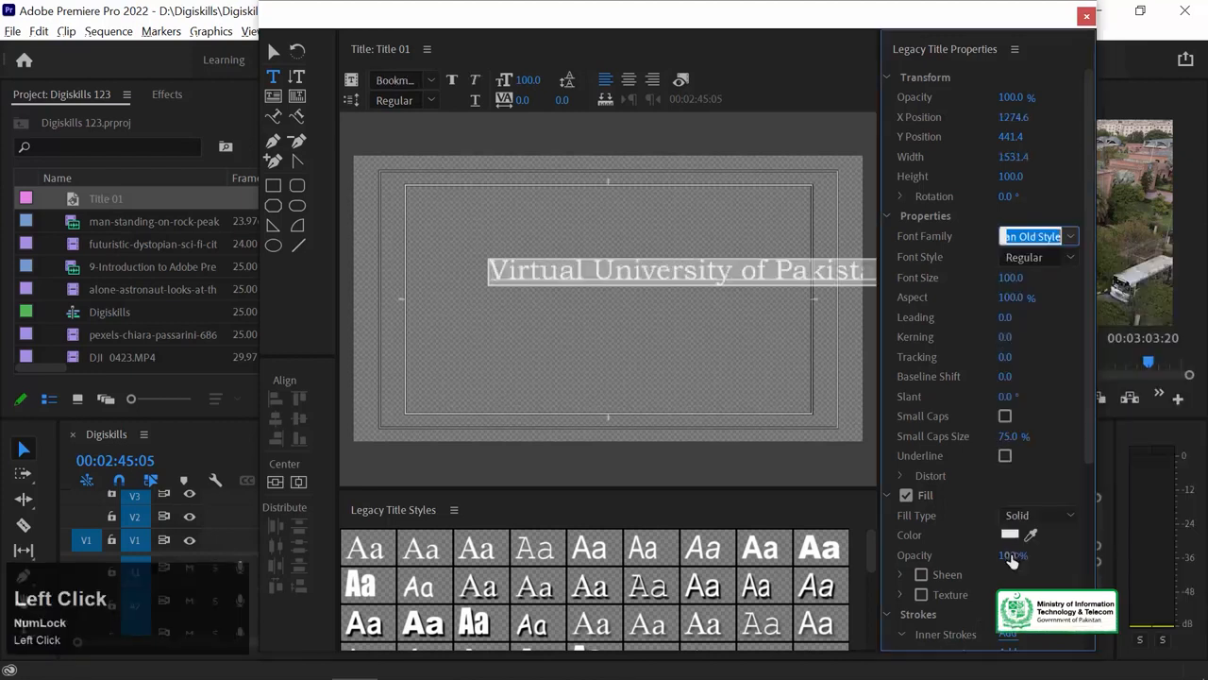
click(1070, 235)
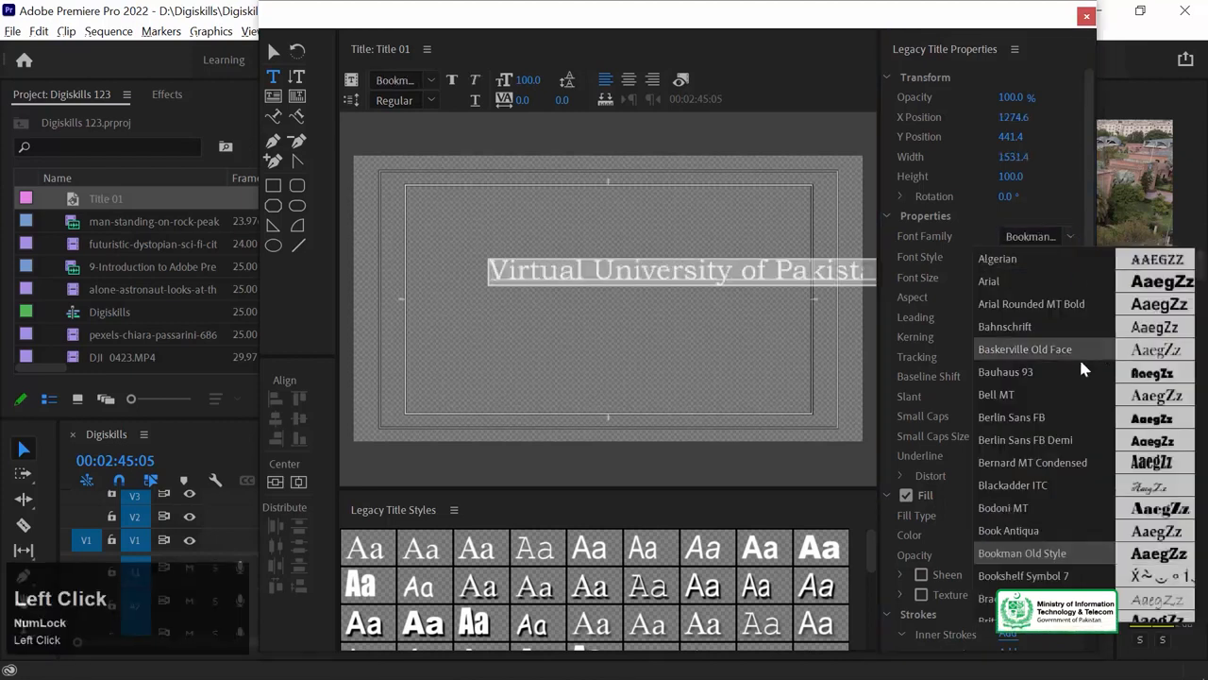
click(1052, 238)
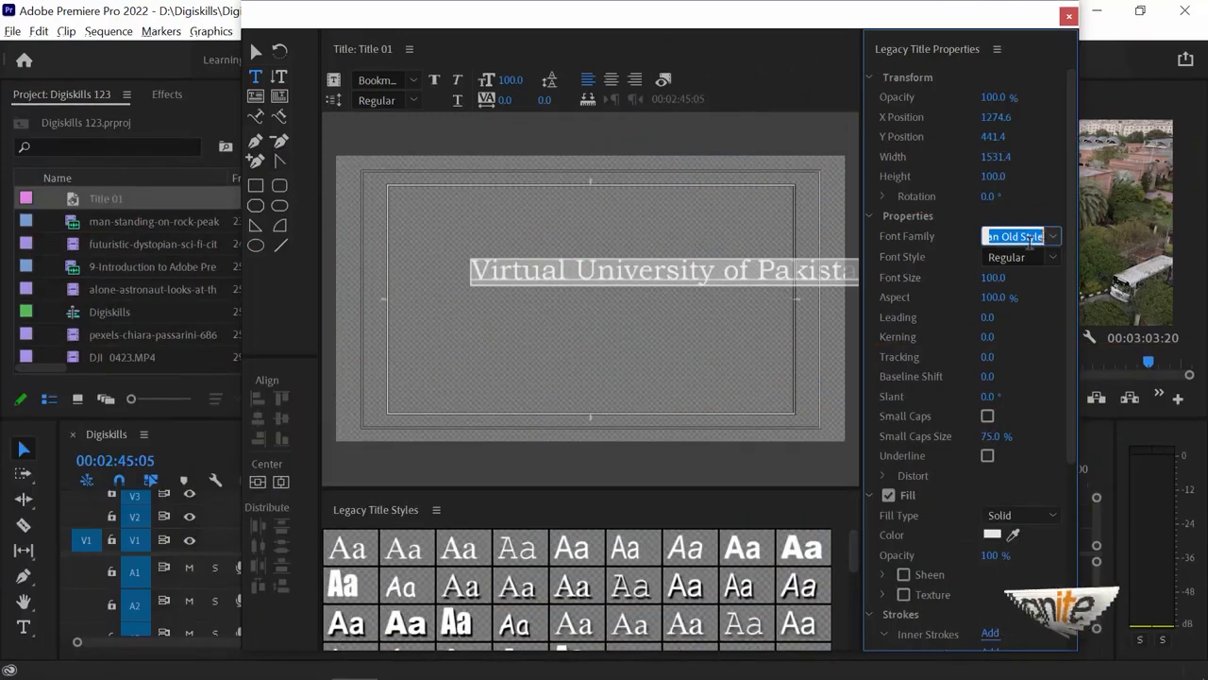
click(1052, 238)
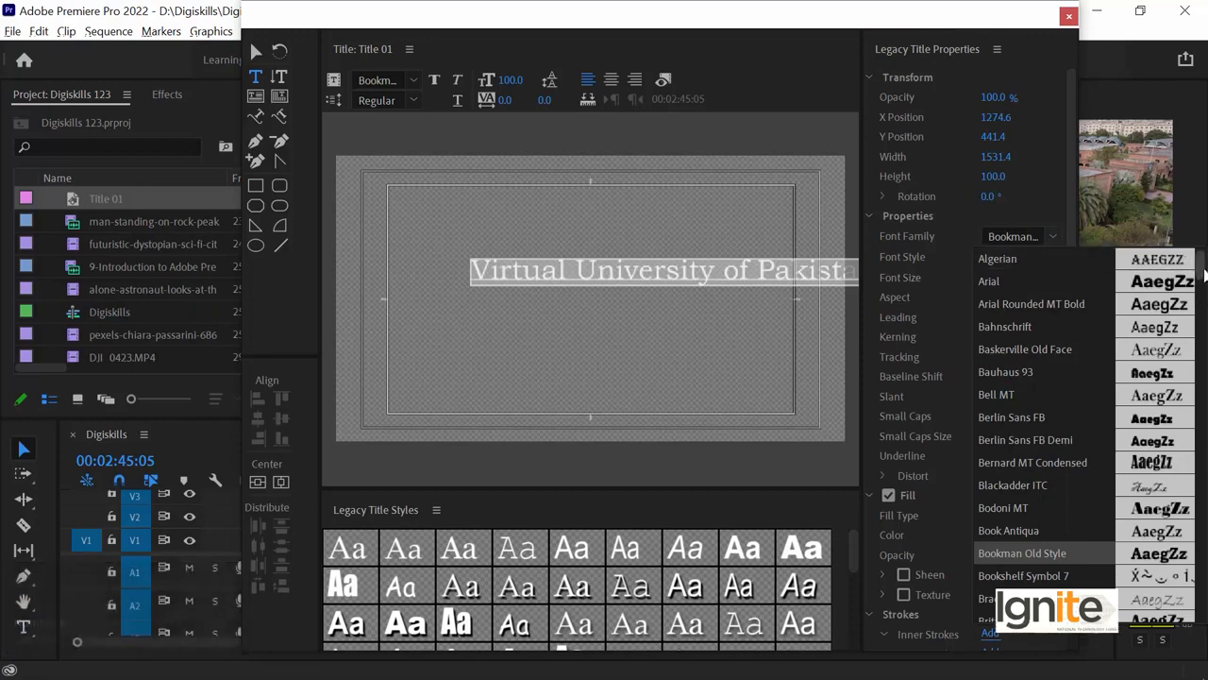
drag(1202, 274, 1202, 321)
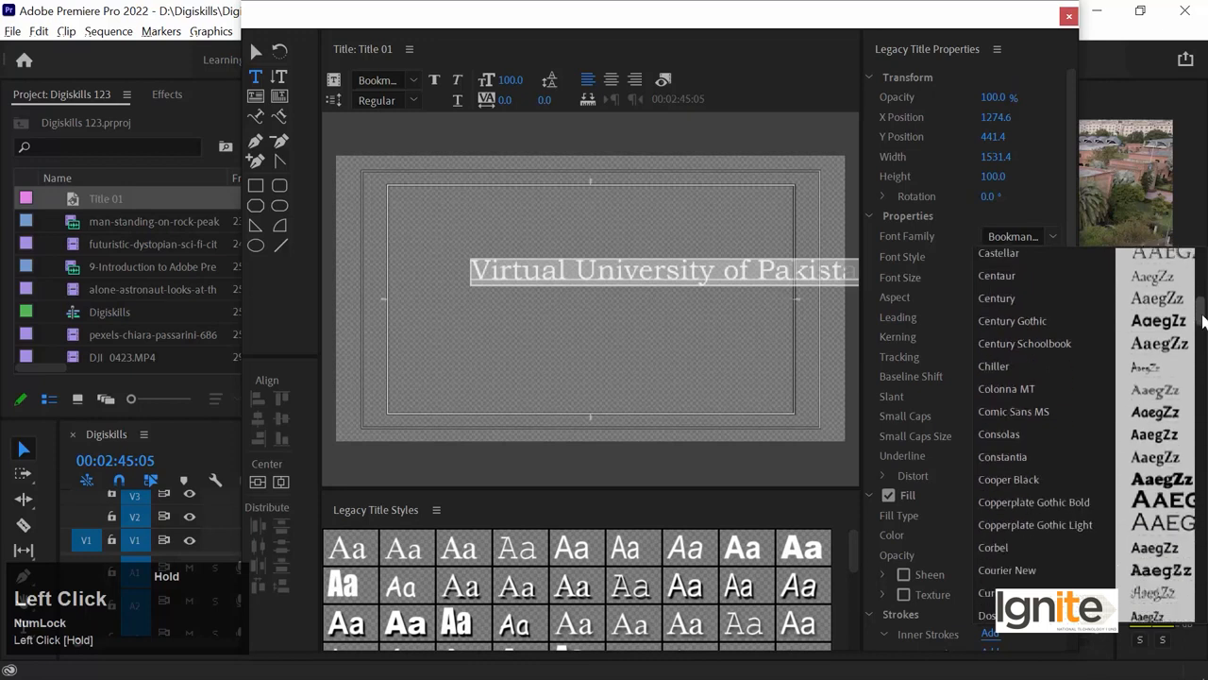
click(1074, 329)
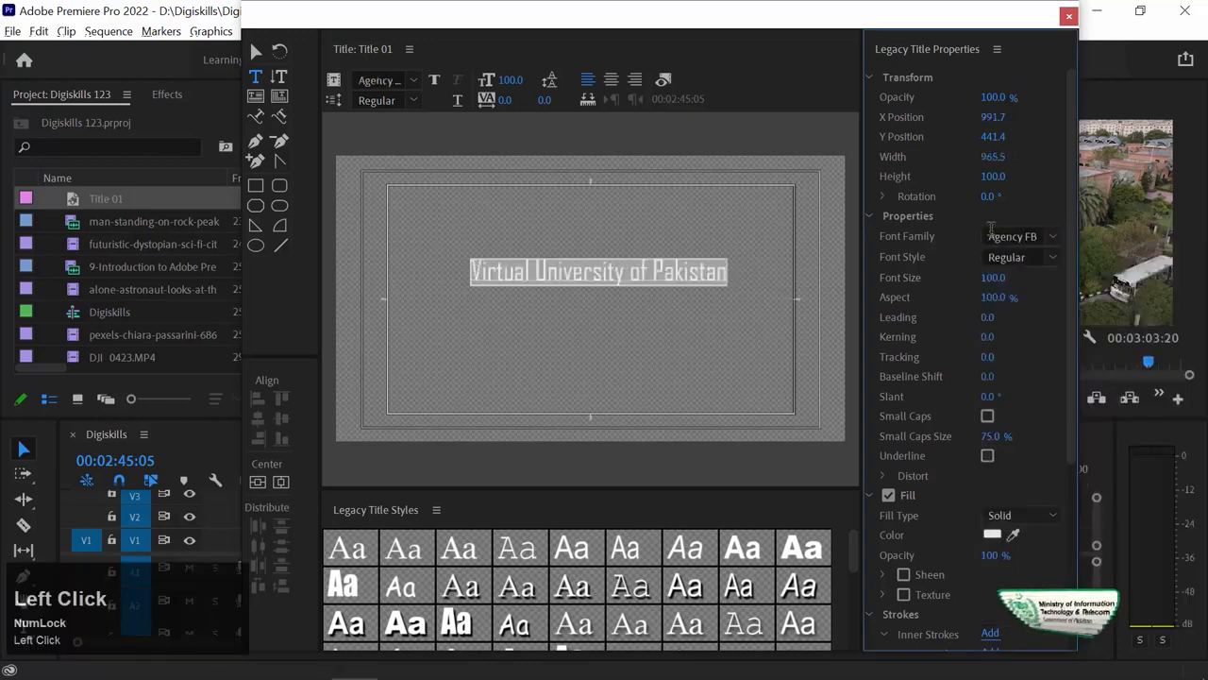
key(ctrl+z)
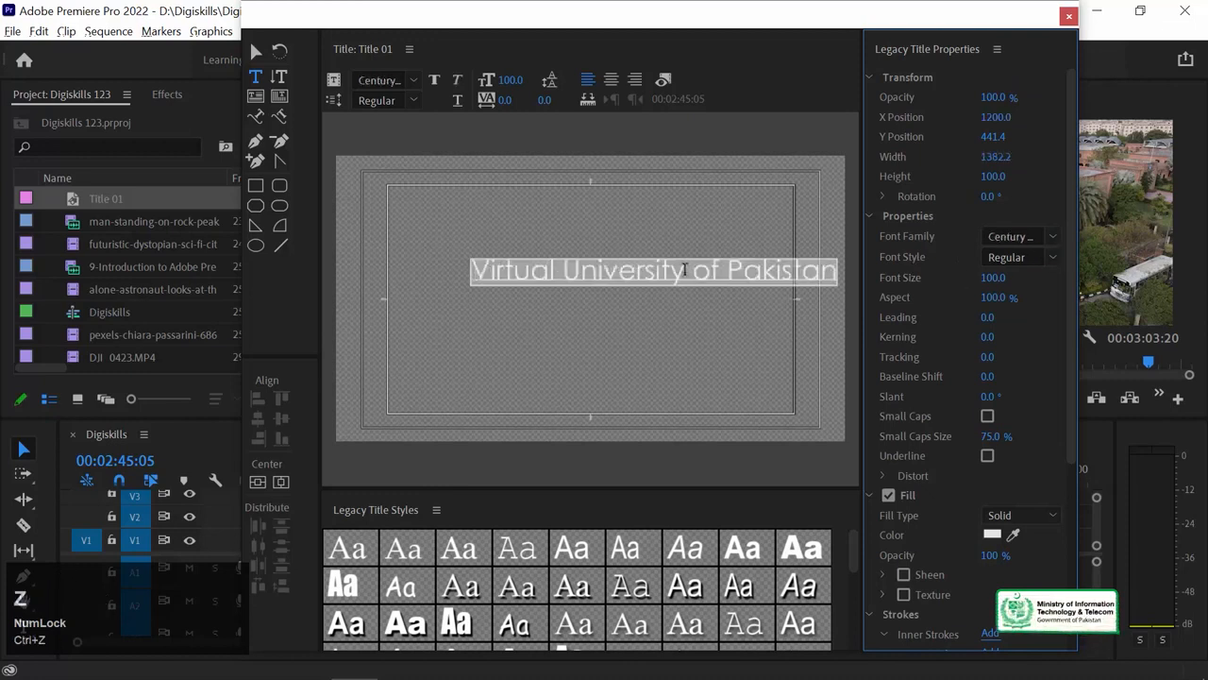
Change the font style to Bold.
click(1054, 261)
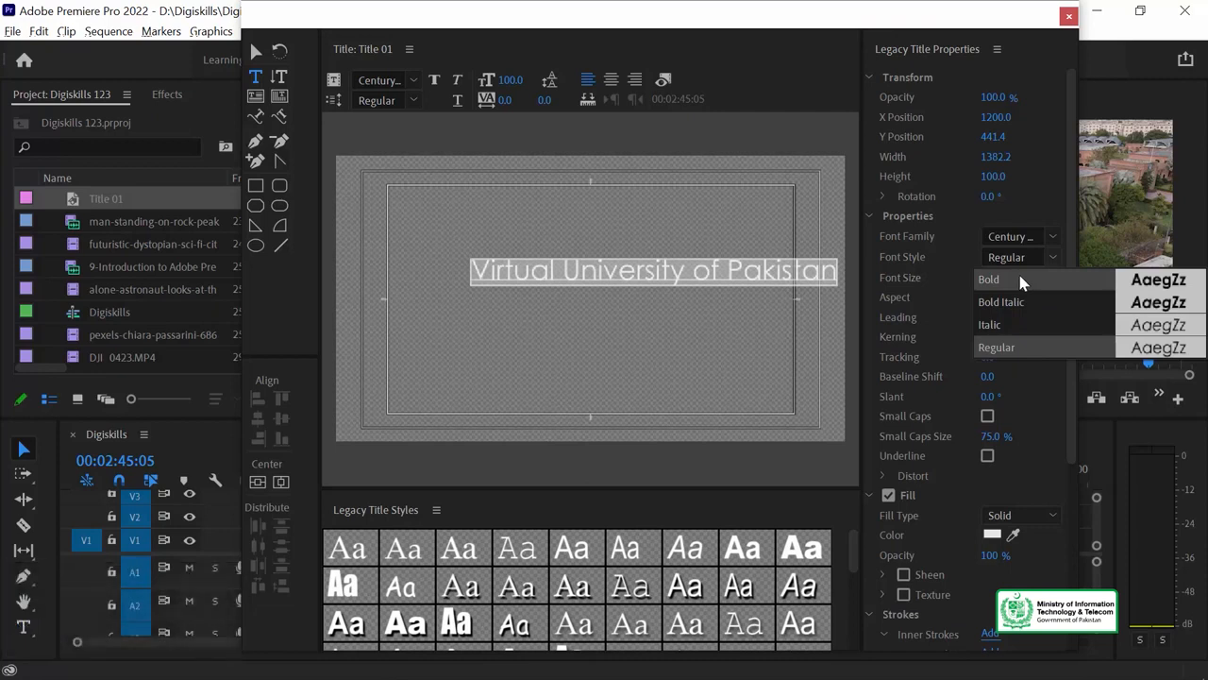
click(1020, 279)
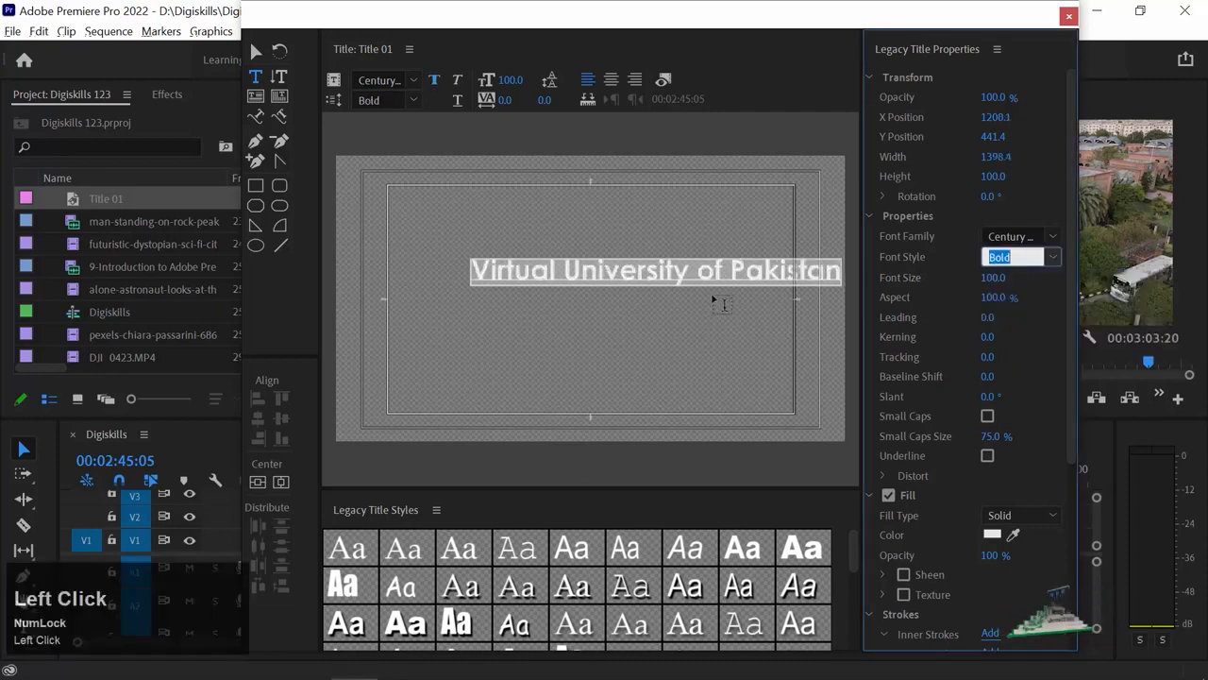
click(802, 268)
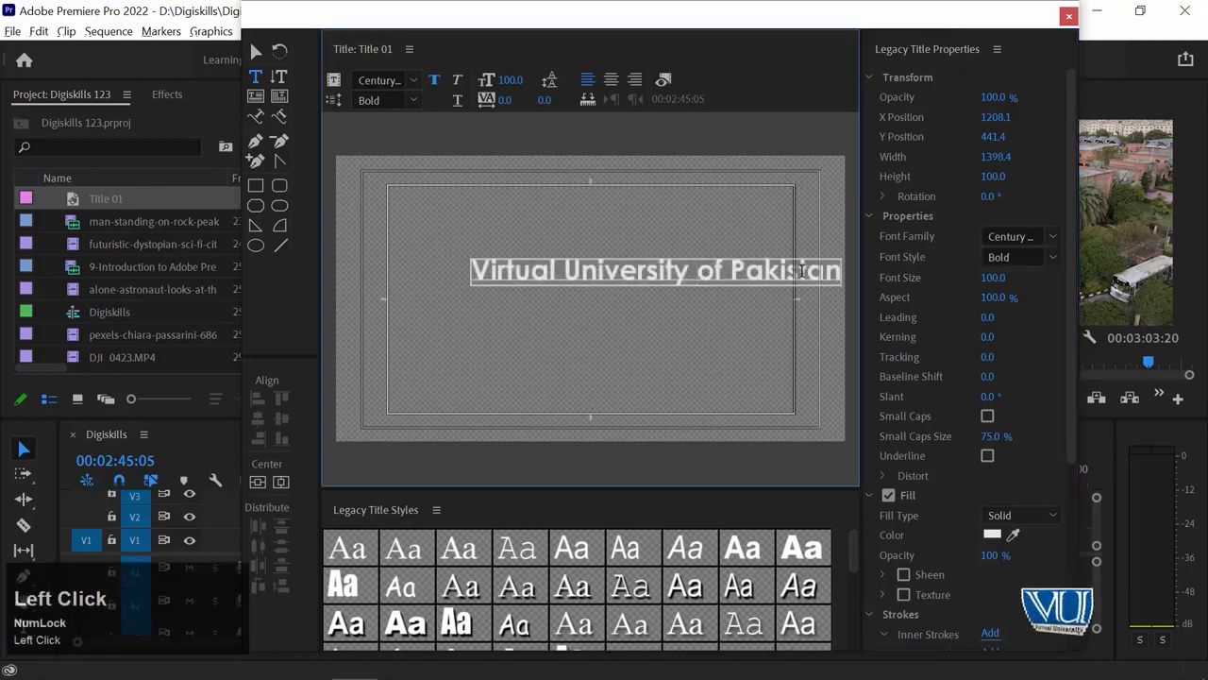
Break the title into three lines: 'Virtual University', 'of' and 'Pakistan'.
key(Return)
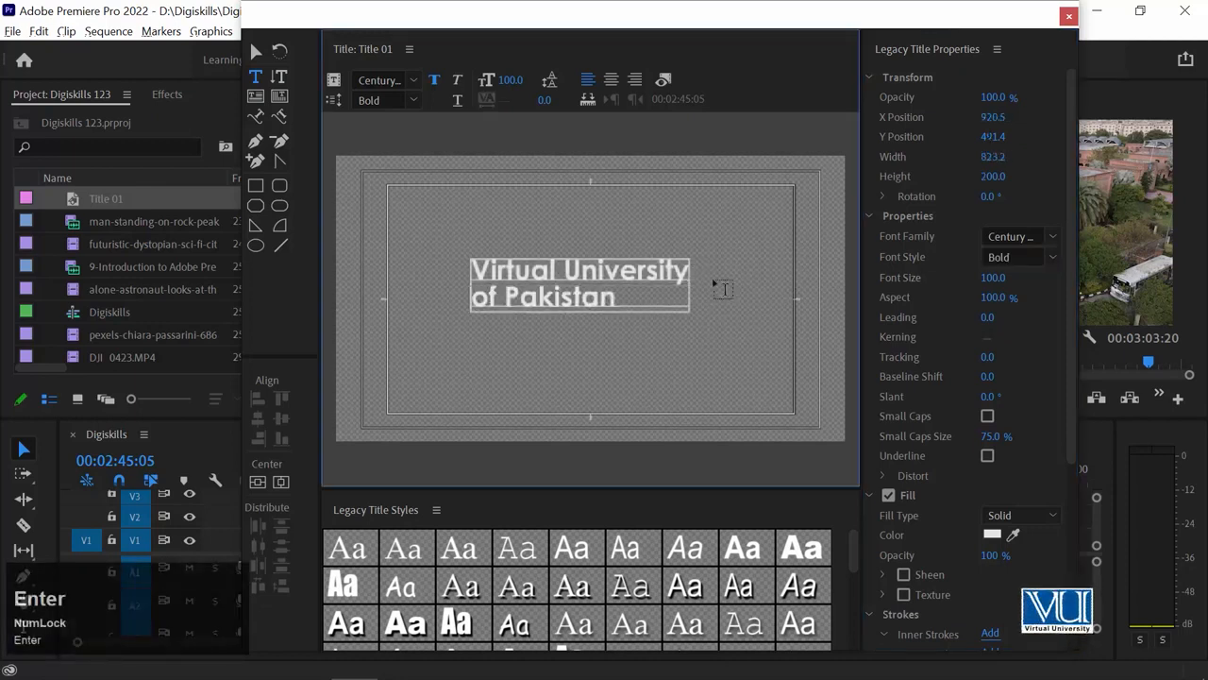
click(498, 285)
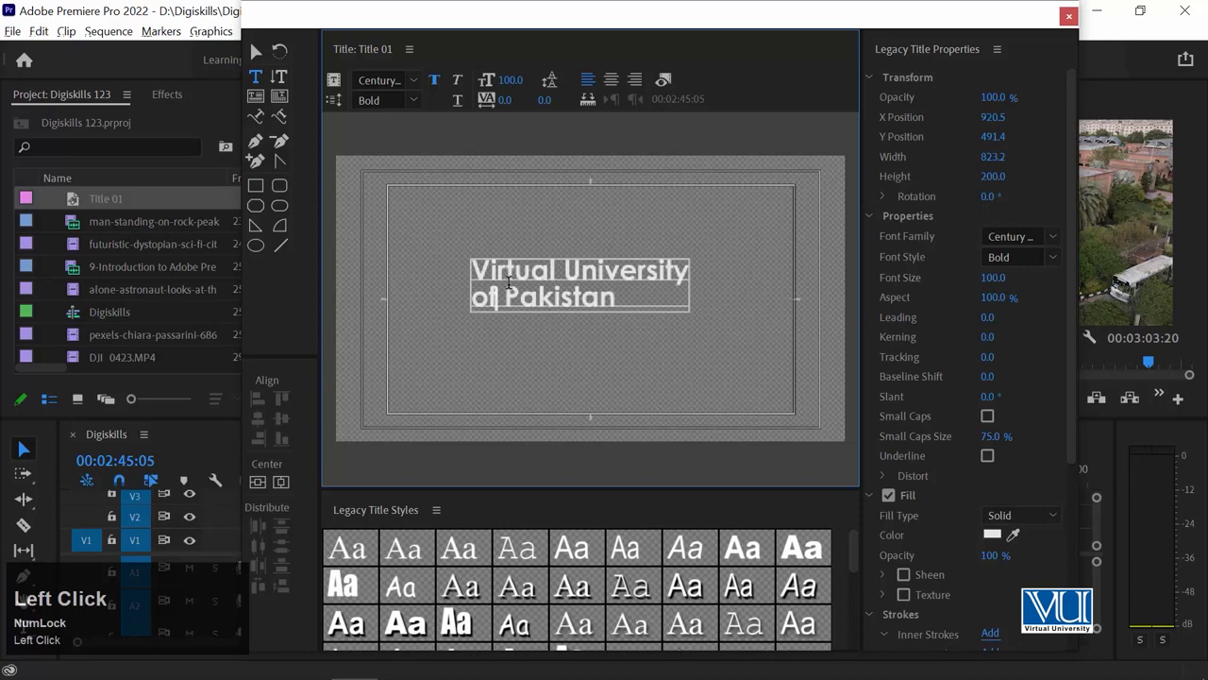
key(Return)
key(Delete)
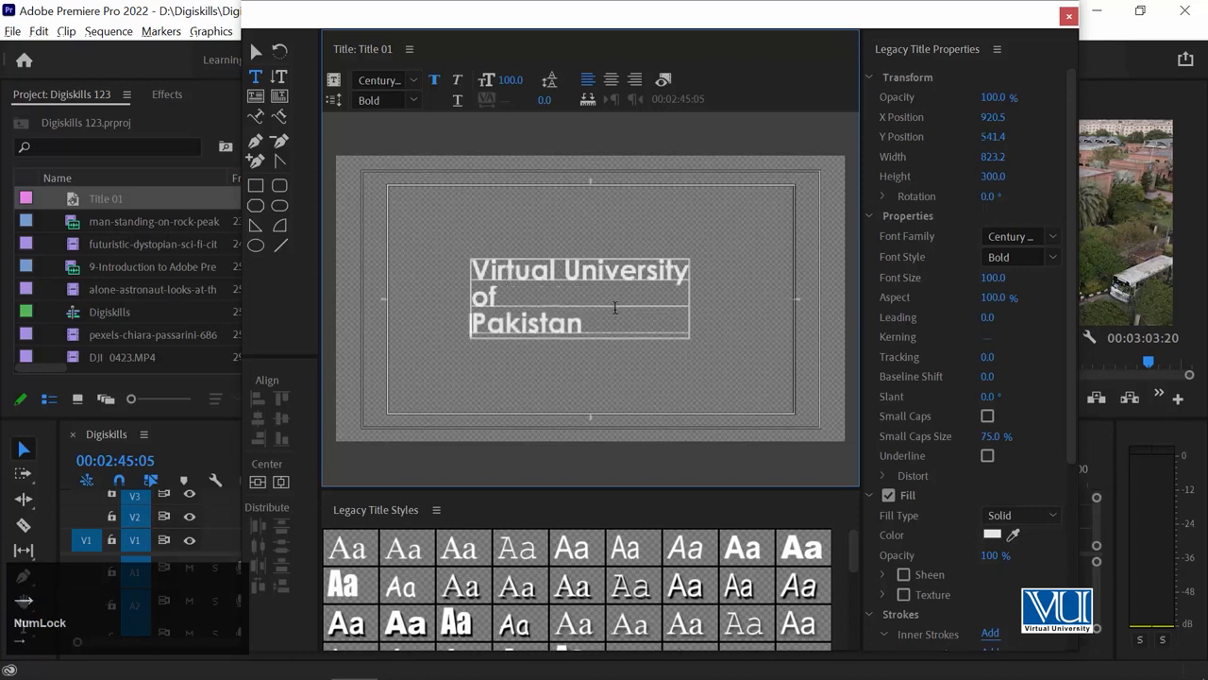
Enlarge 'Pakistan' to font size 193 and centre-align all three lines.
drag(589, 323, 437, 325)
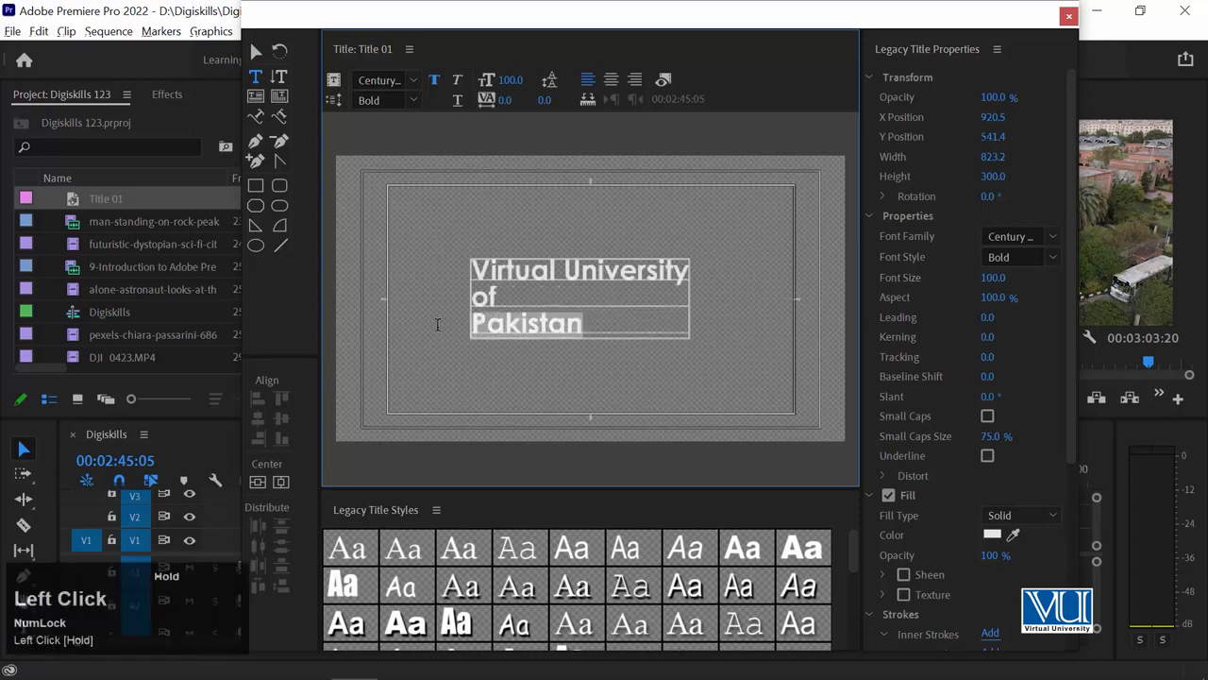
drag(995, 279, 1083, 280)
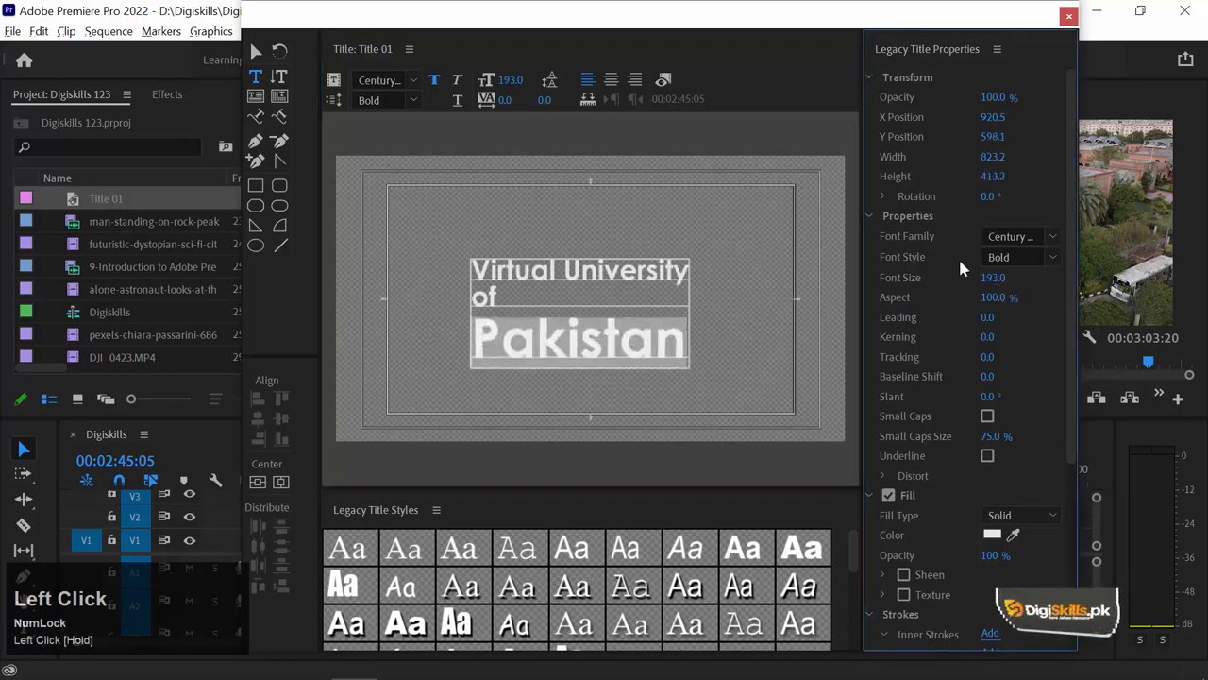
click(540, 296)
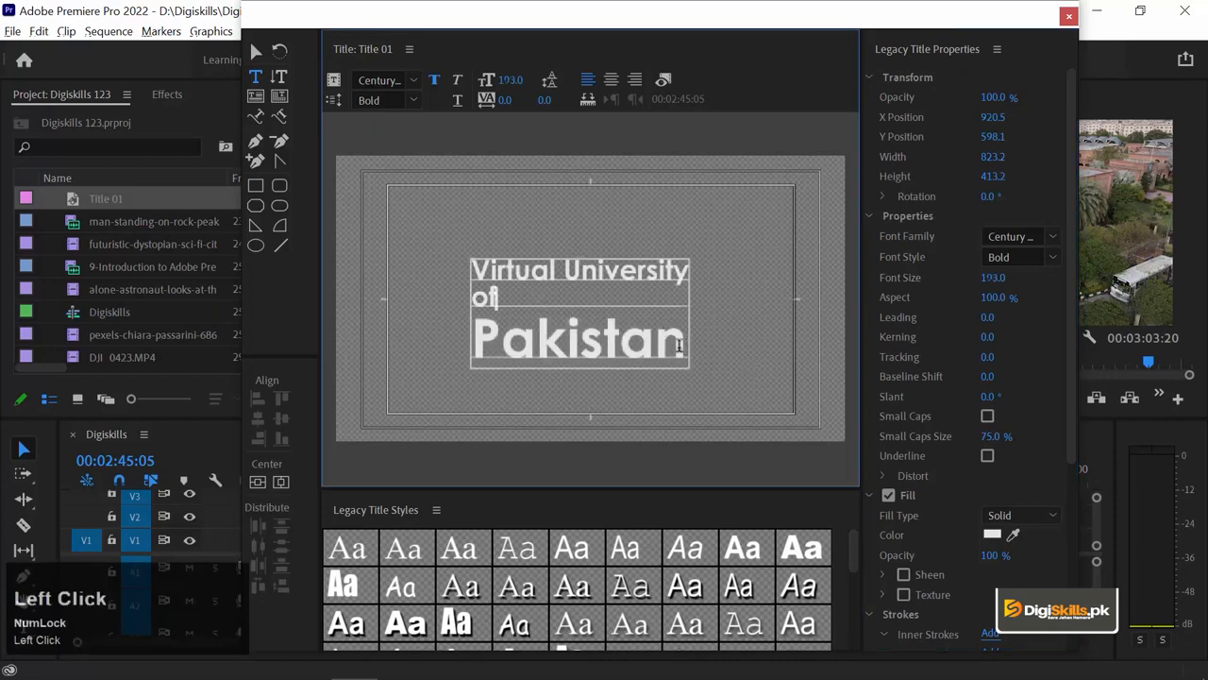
drag(679, 346, 457, 245)
click(609, 80)
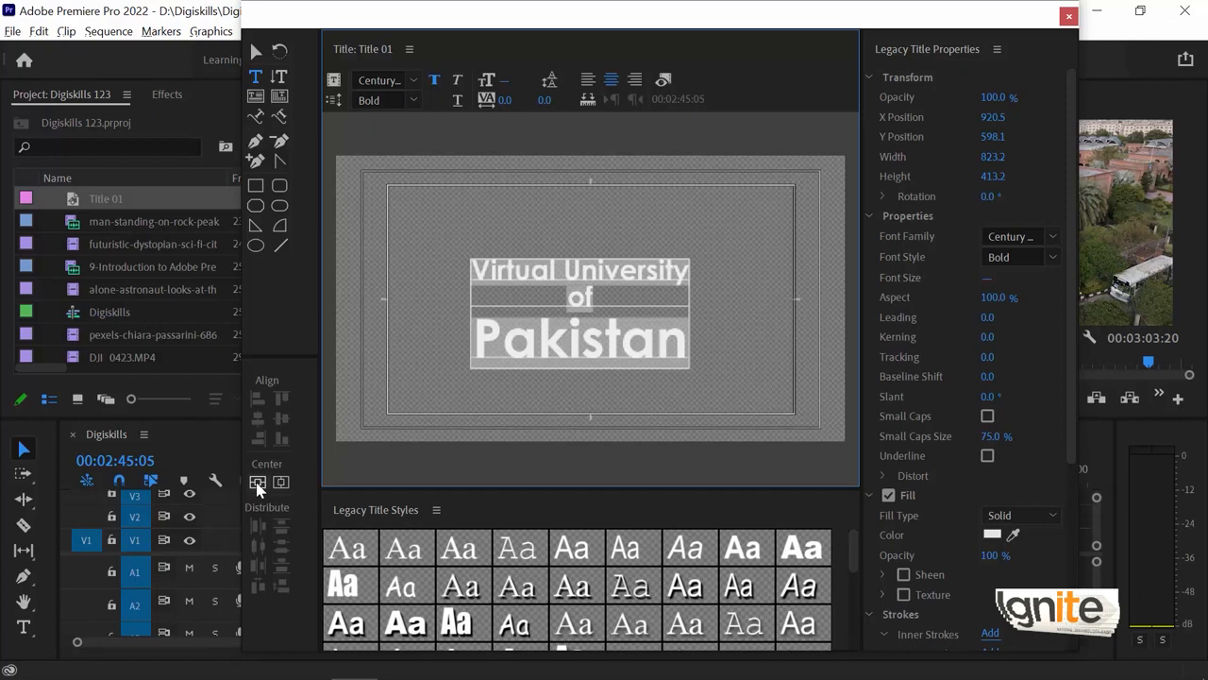
Centre the title block horizontally and vertically at 961, 541, then select all its text.
click(258, 482)
click(256, 50)
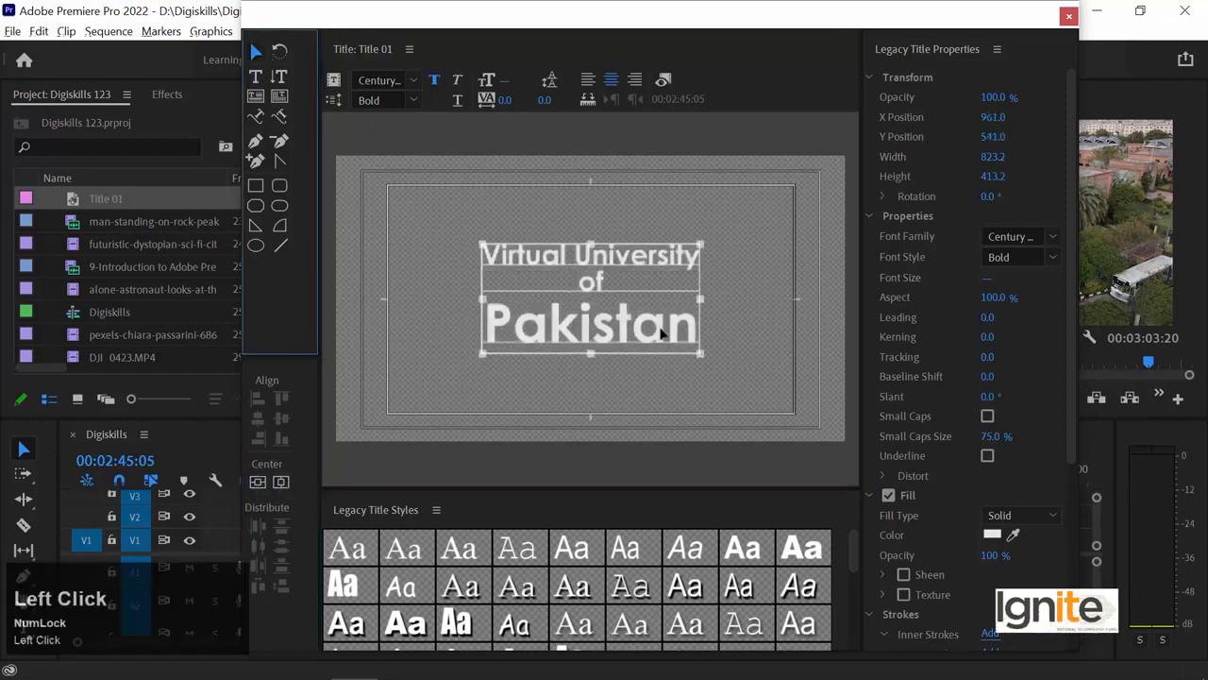
drag(624, 324, 482, 243)
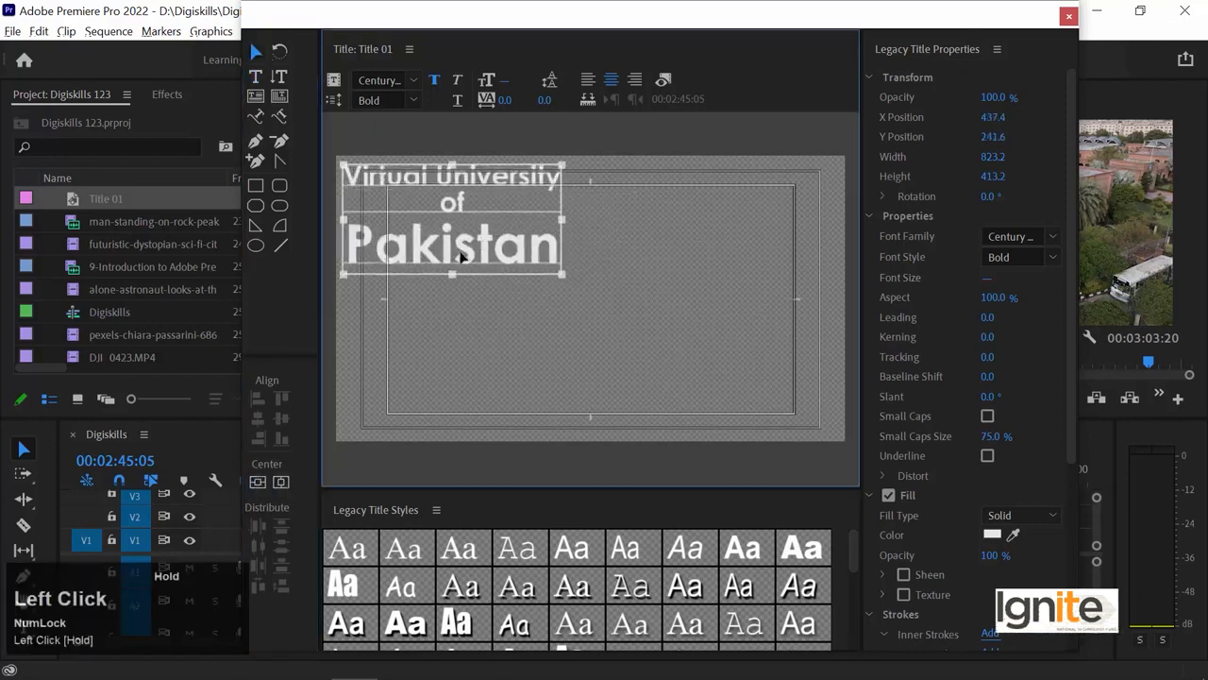
click(259, 484)
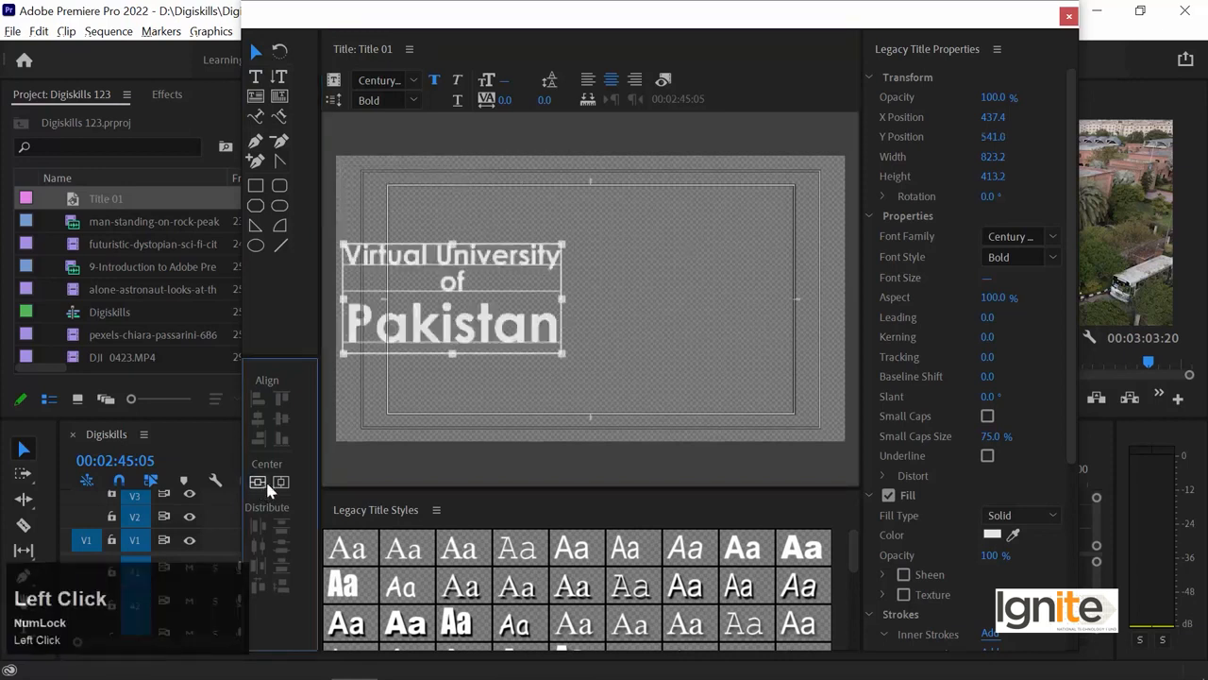
click(280, 482)
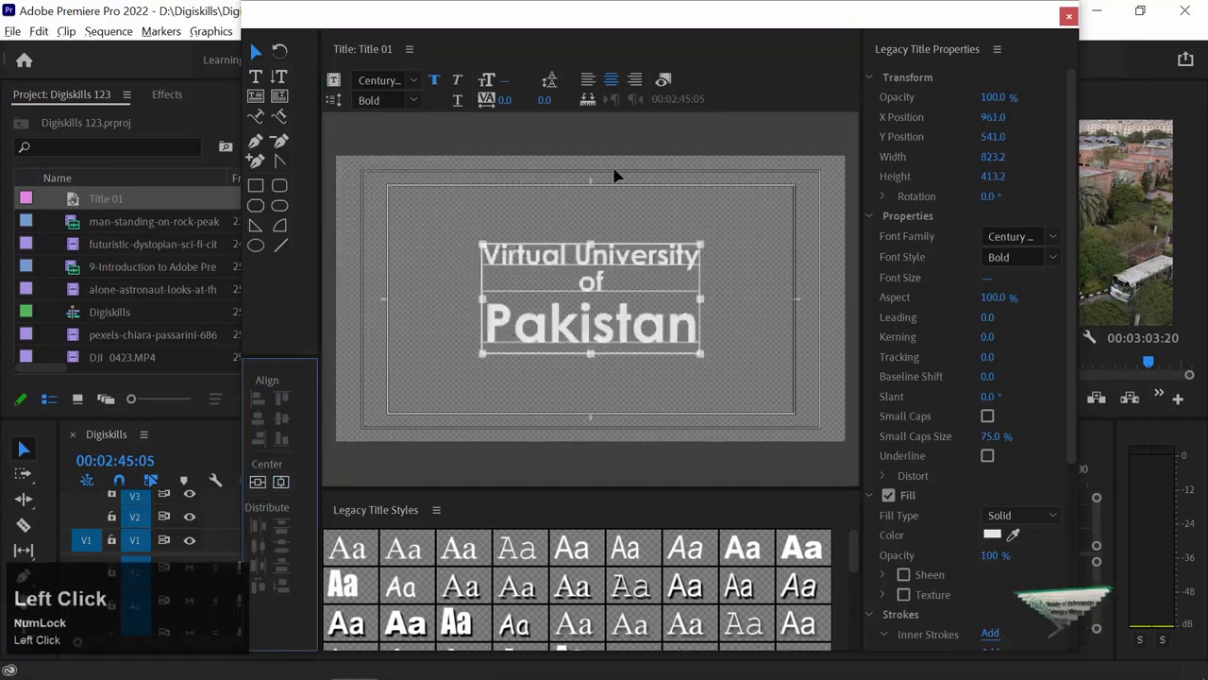
double_click(607, 322)
key(ctrl+a)
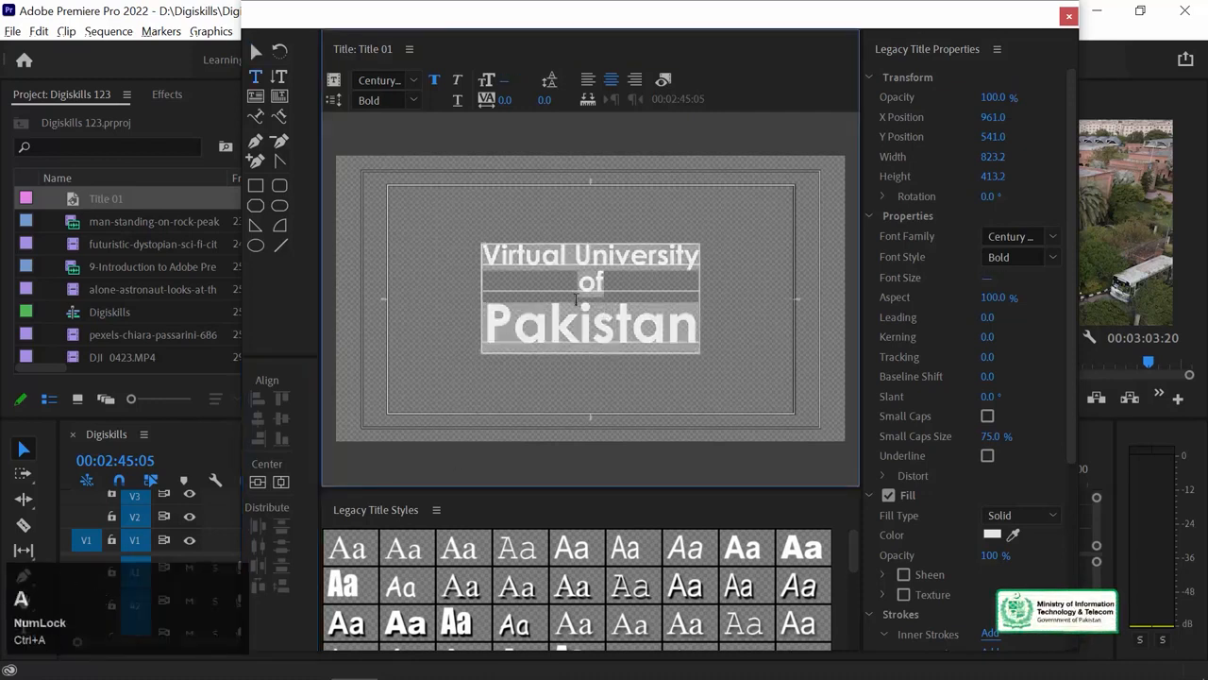
Set kerning to 12 and leading to -3, re-centre vertically, and undo a trial slant.
mouse_move(986, 328)
mouse_down()
mouse_move(1014, 327)
mouse_move(981, 324)
mouse_move(1006, 339)
mouse_move(987, 339)
mouse_move(979, 362)
mouse_up()
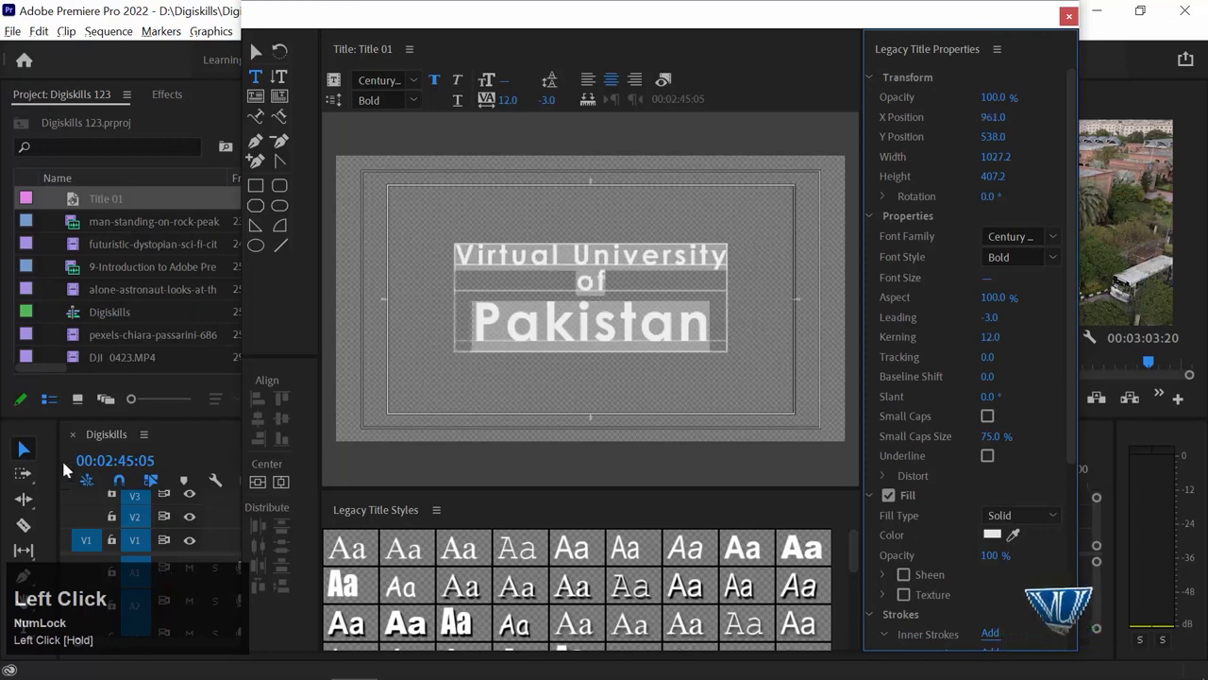
click(280, 481)
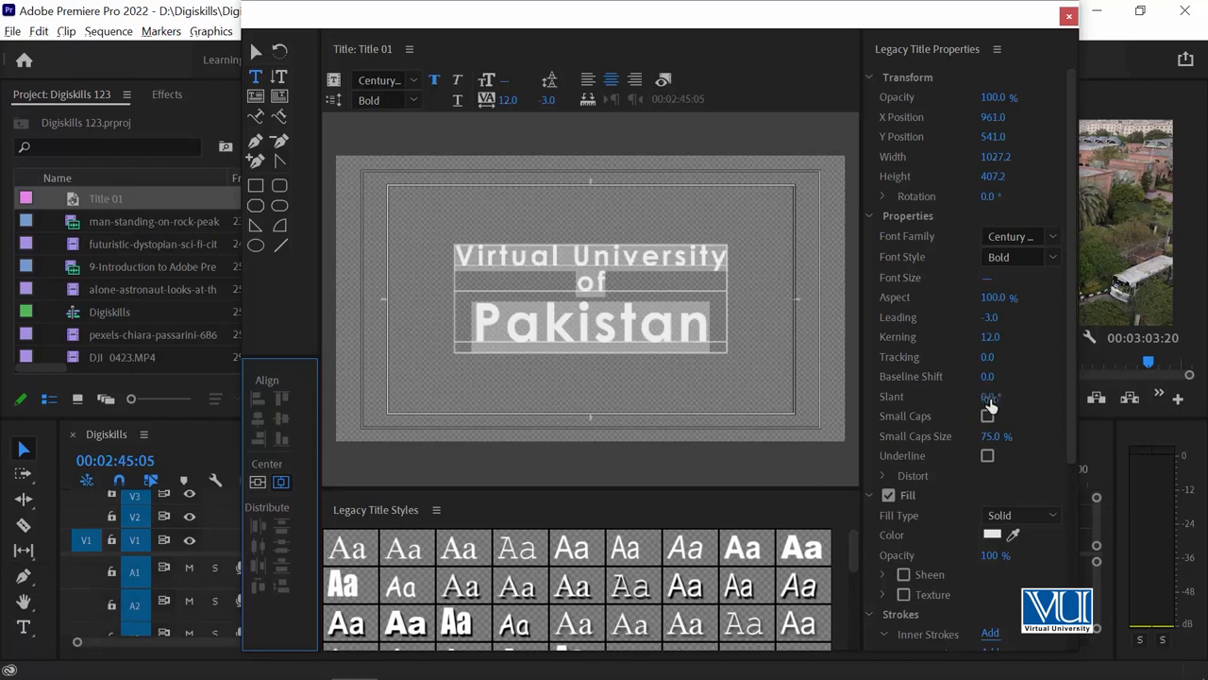
mouse_move(990, 402)
mouse_down()
mouse_move(1033, 400)
mouse_move(1001, 396)
mouse_up()
key(ctrl+z)
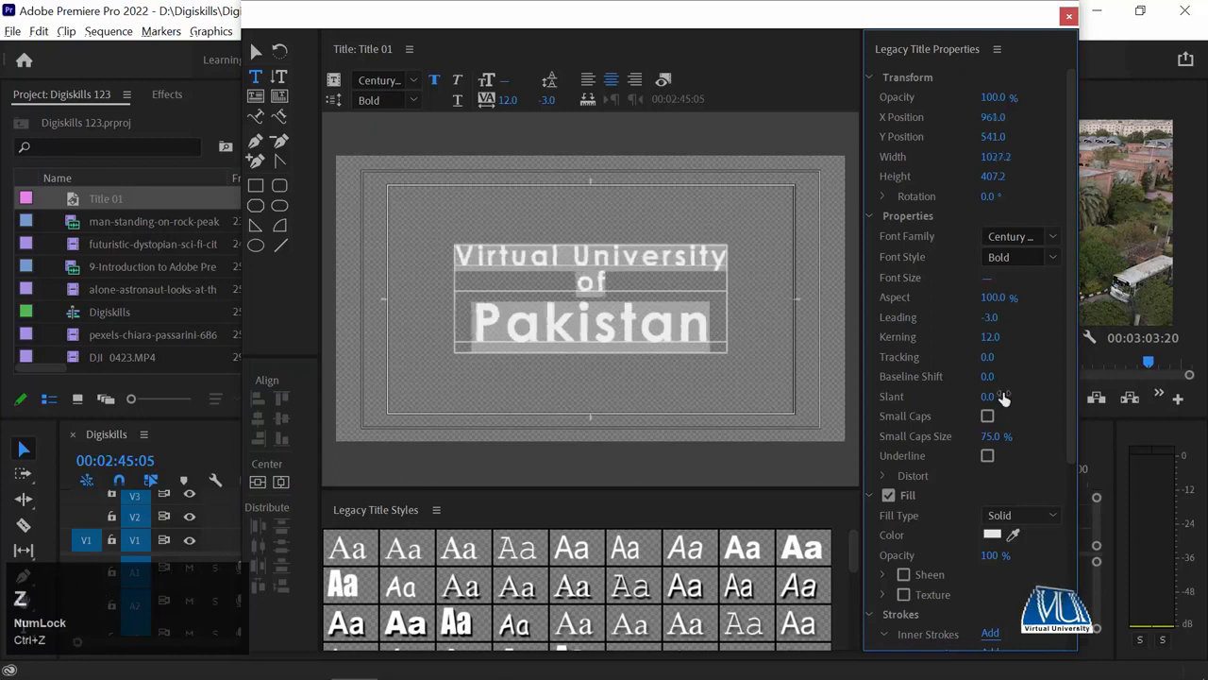
Turn on Small Caps, undoing a trial size change and a blue fill, keeping E5E5E5.
click(988, 417)
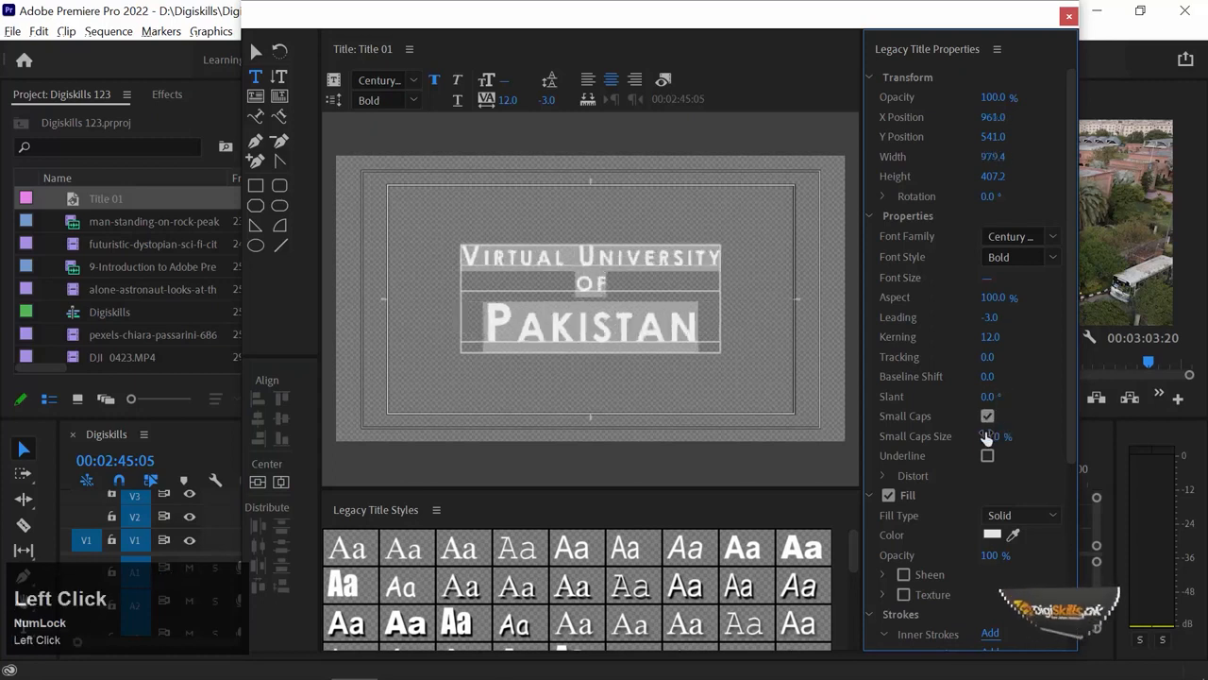
drag(989, 436, 1003, 435)
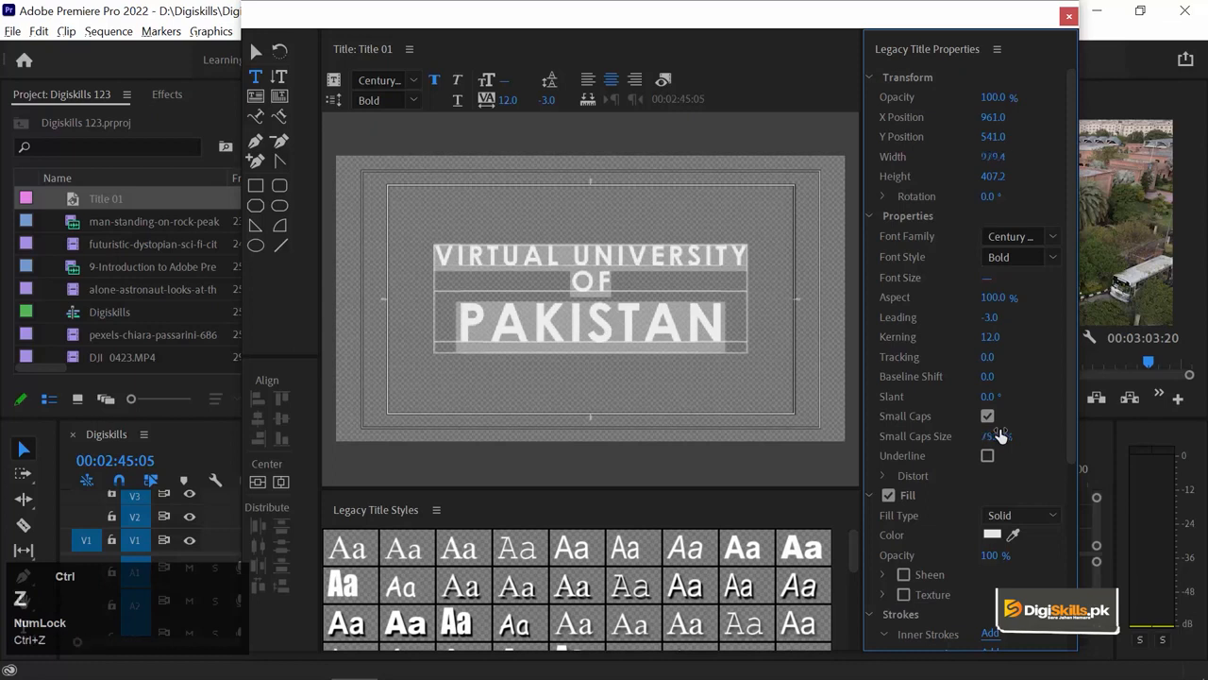
key(ctrl+z)
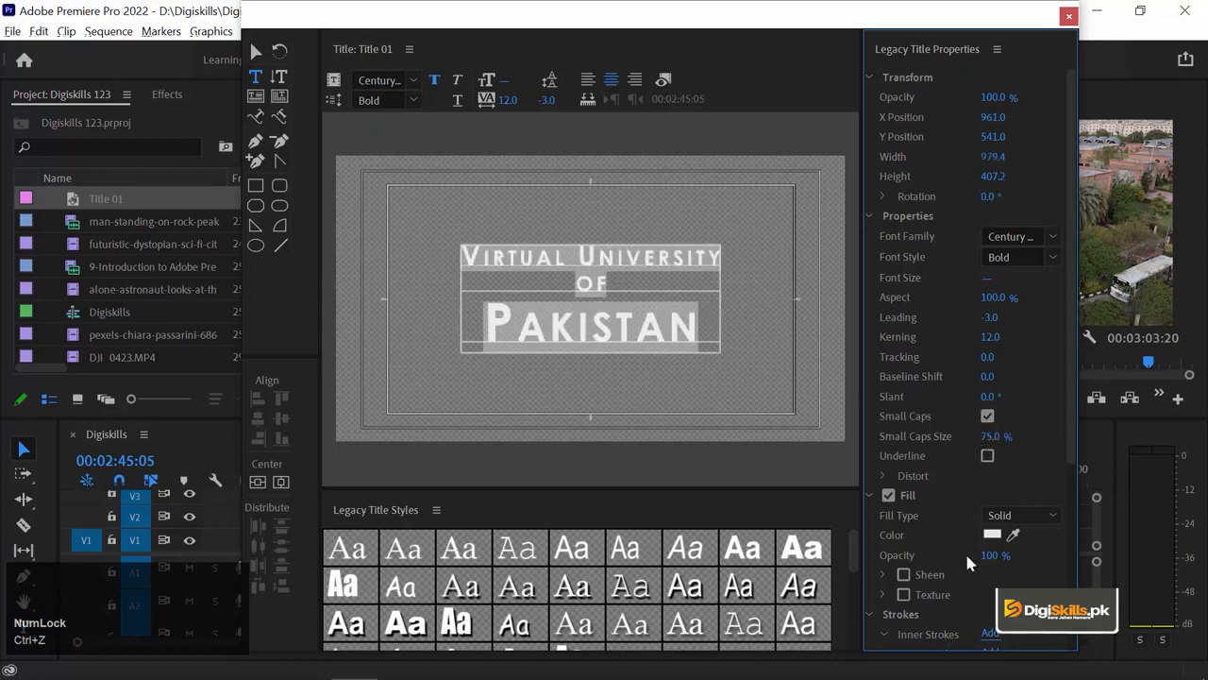
click(992, 534)
drag(520, 346, 623, 396)
drag(641, 276, 638, 377)
click(772, 223)
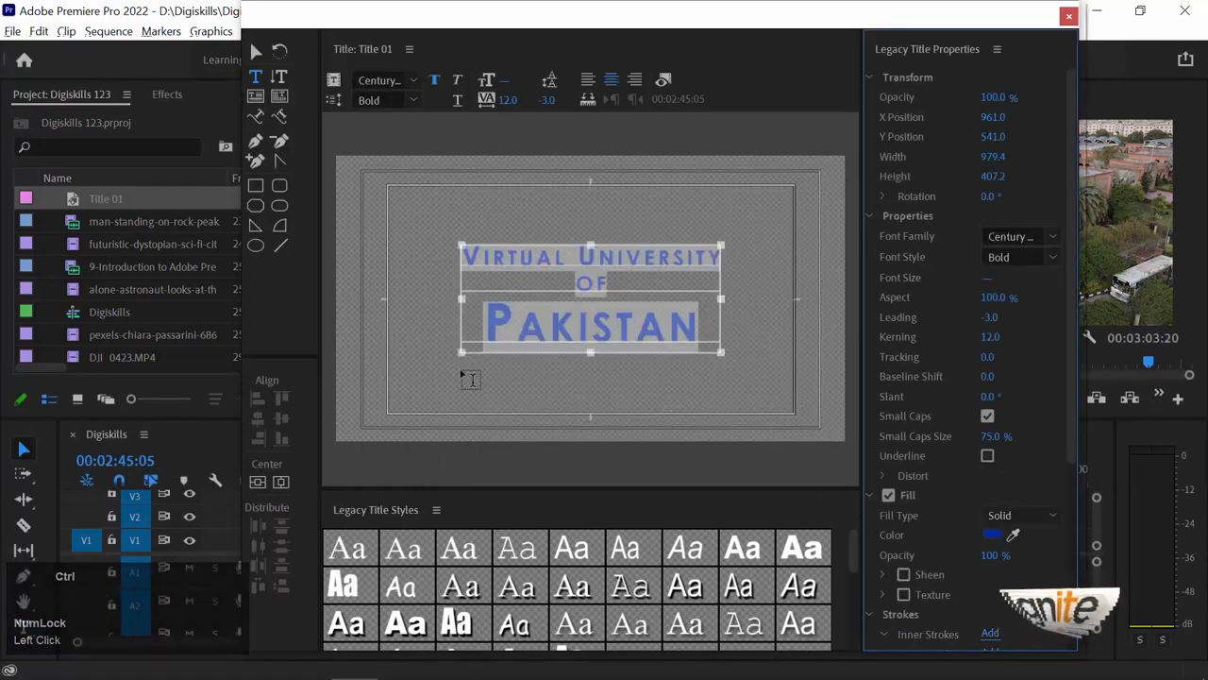
key(ctrl+z)
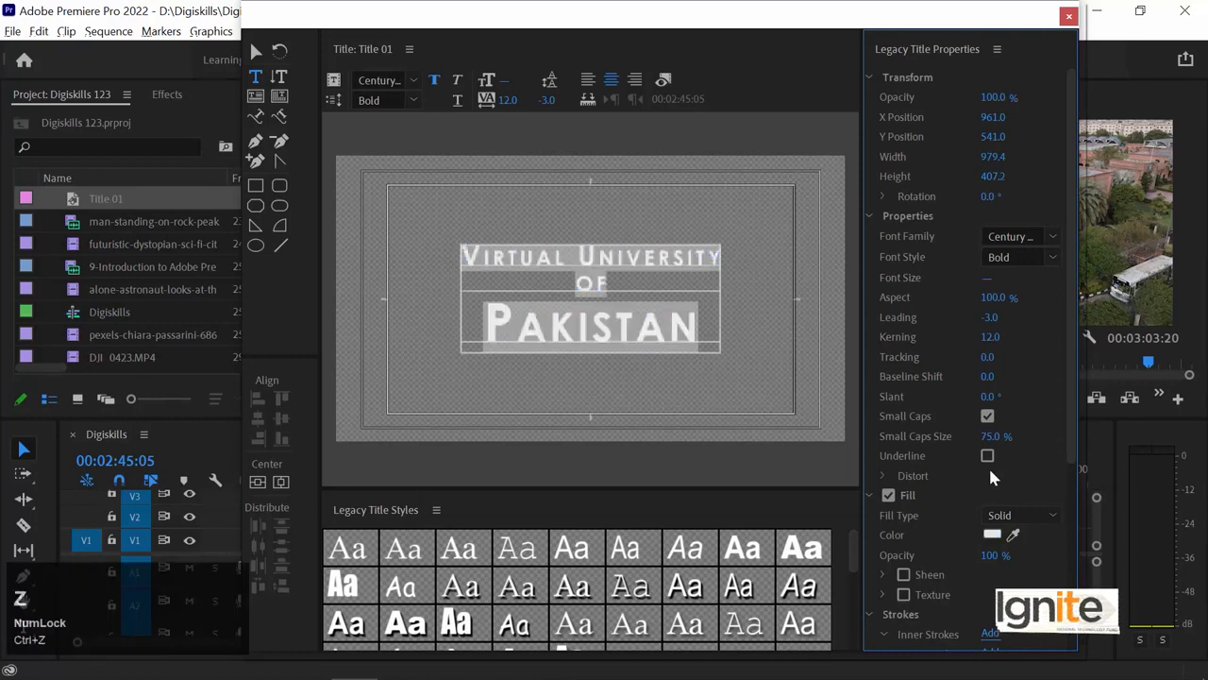
drag(1070, 350, 1071, 426)
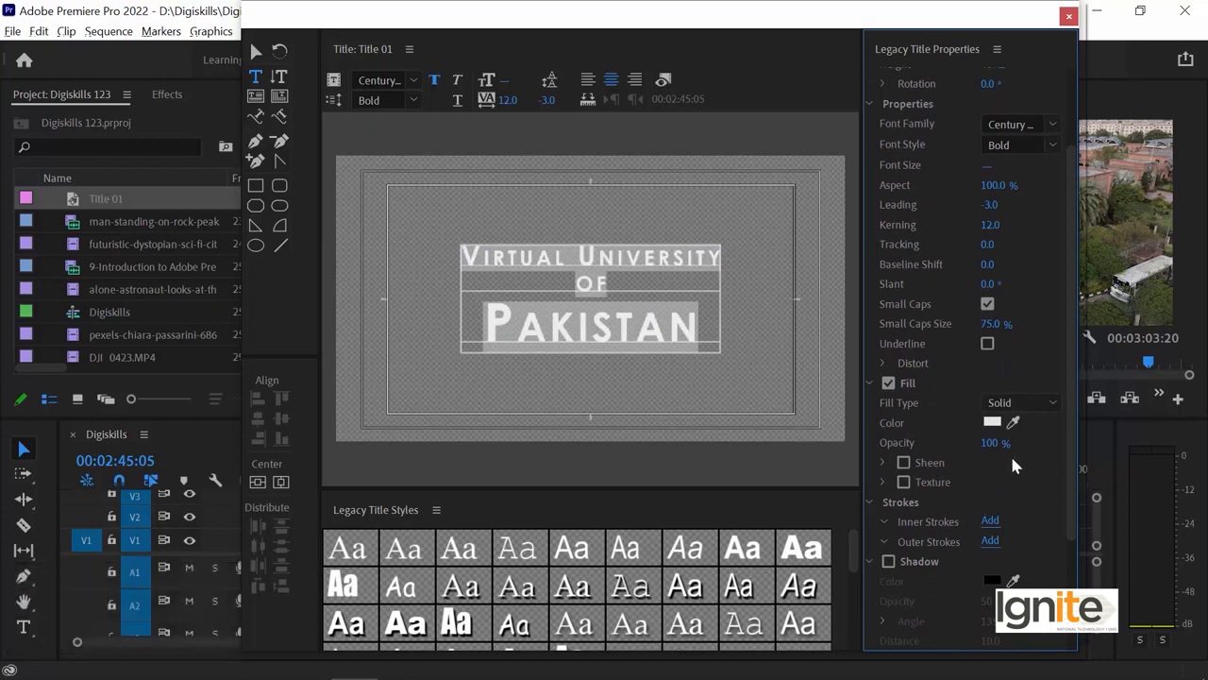
Enable Shadow and set distance 12, keeping 50% opacity, 135° angle and spread 30.
drag(1069, 425, 1059, 482)
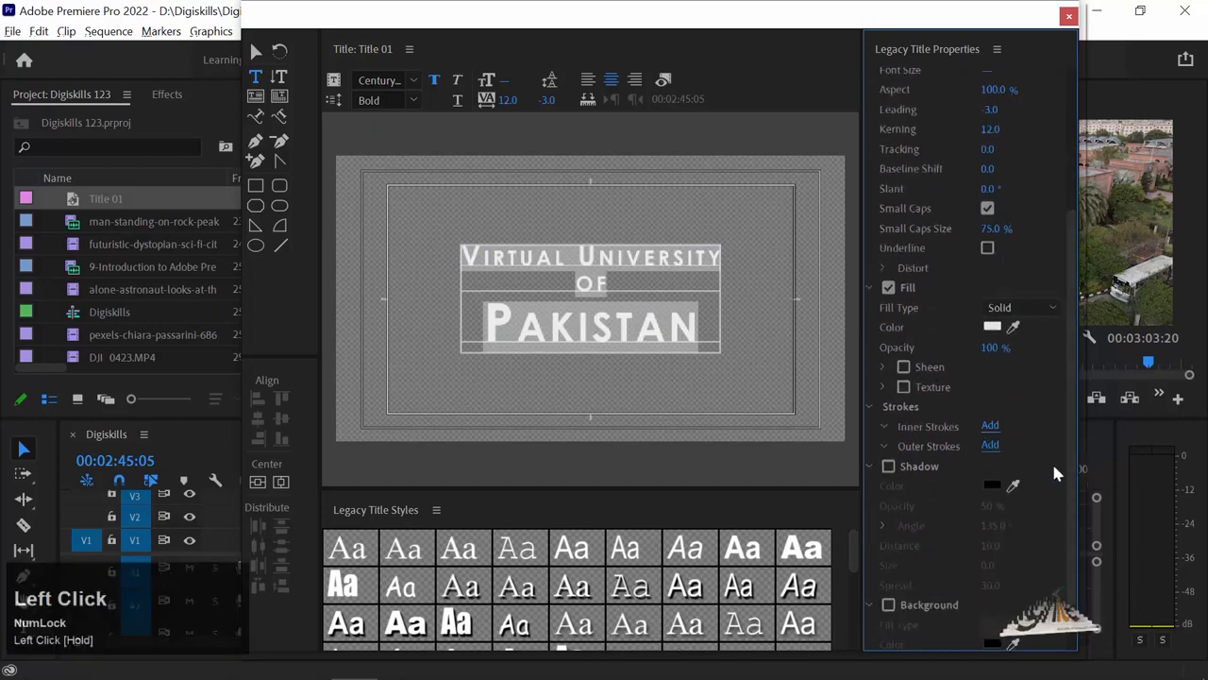
click(888, 466)
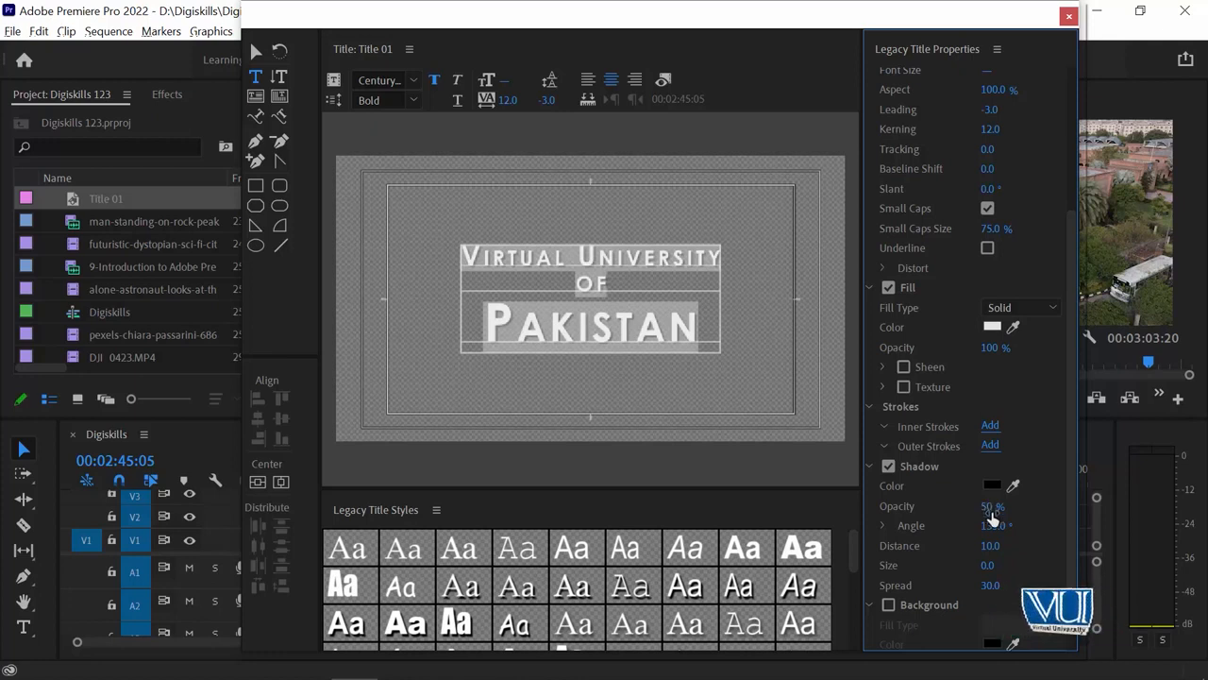
key(ctrl+z)
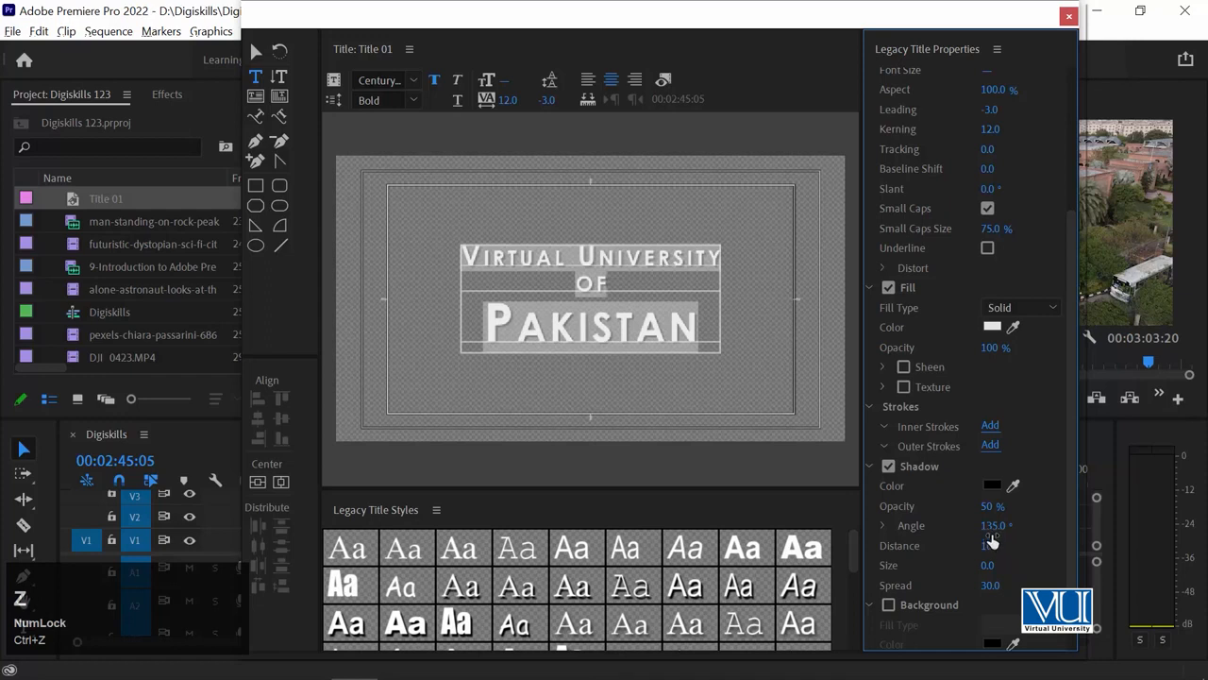
click(989, 565)
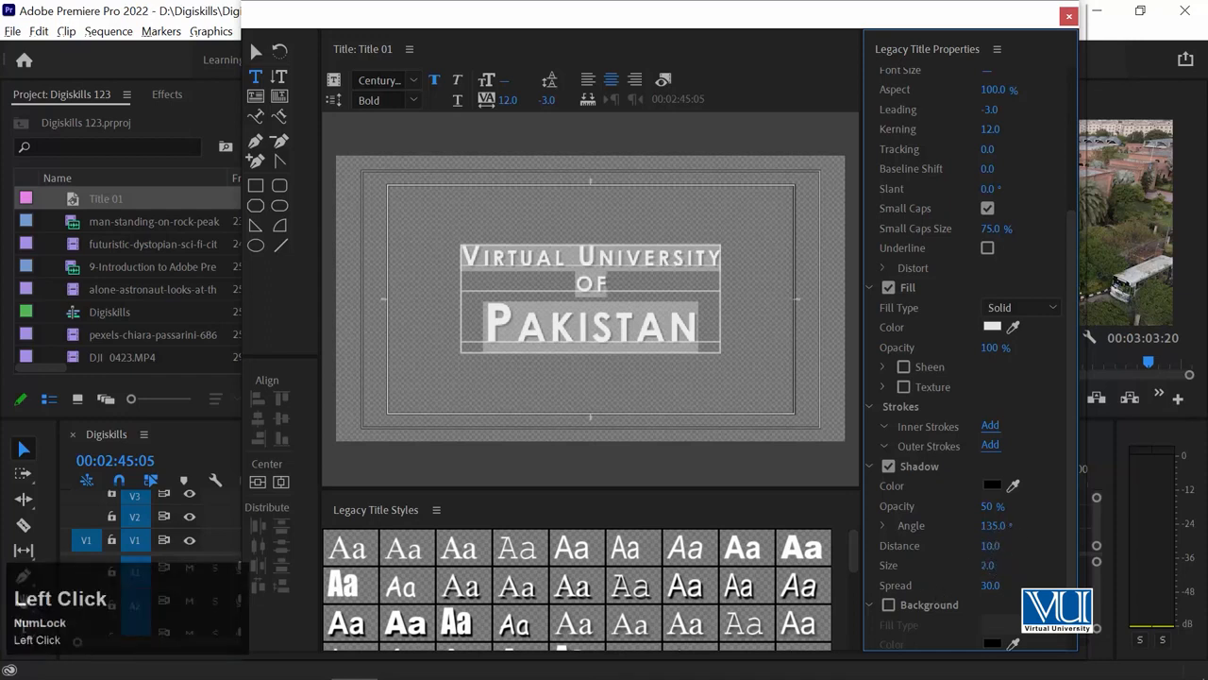
drag(993, 557, 1001, 557)
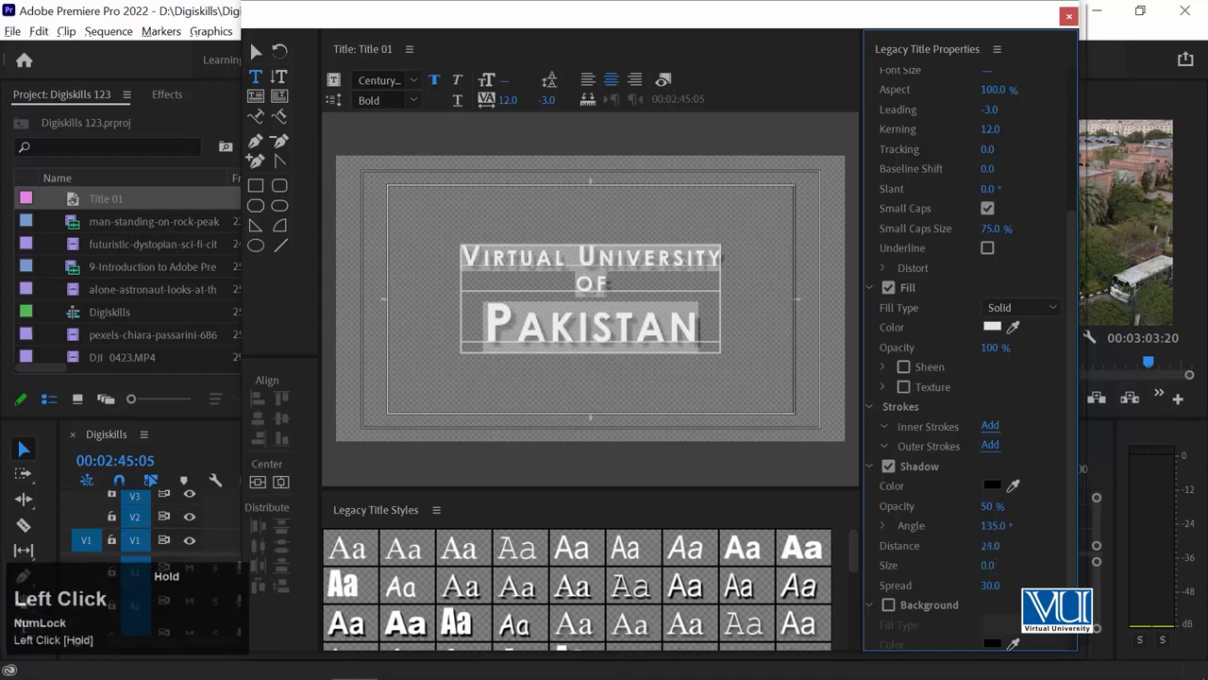
scroll(963, 378, down, 2)
click(644, 162)
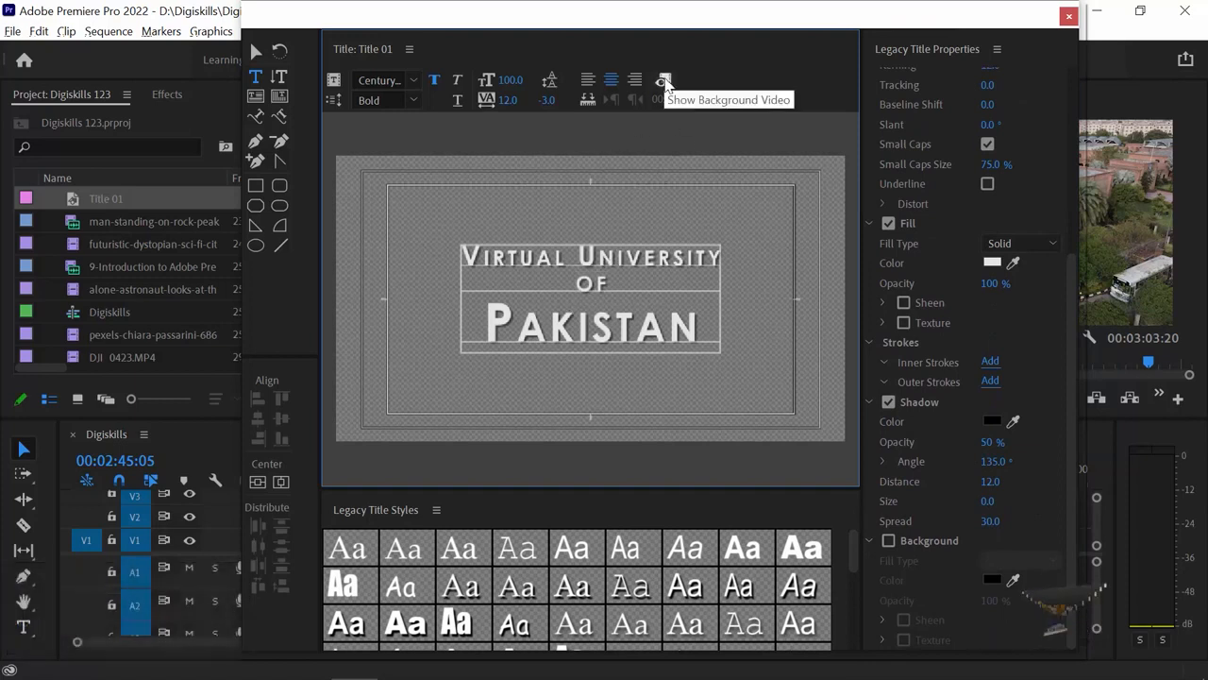
Show the campus video behind the title and drag the title box toward the lower right.
click(663, 80)
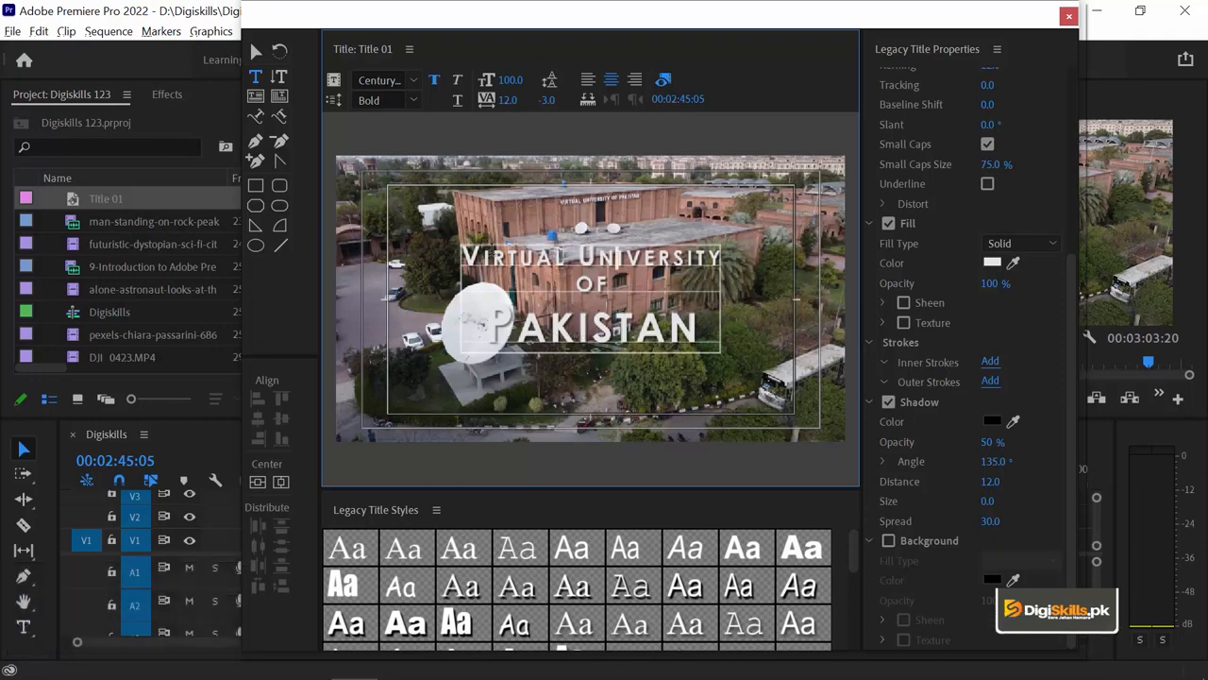
click(256, 51)
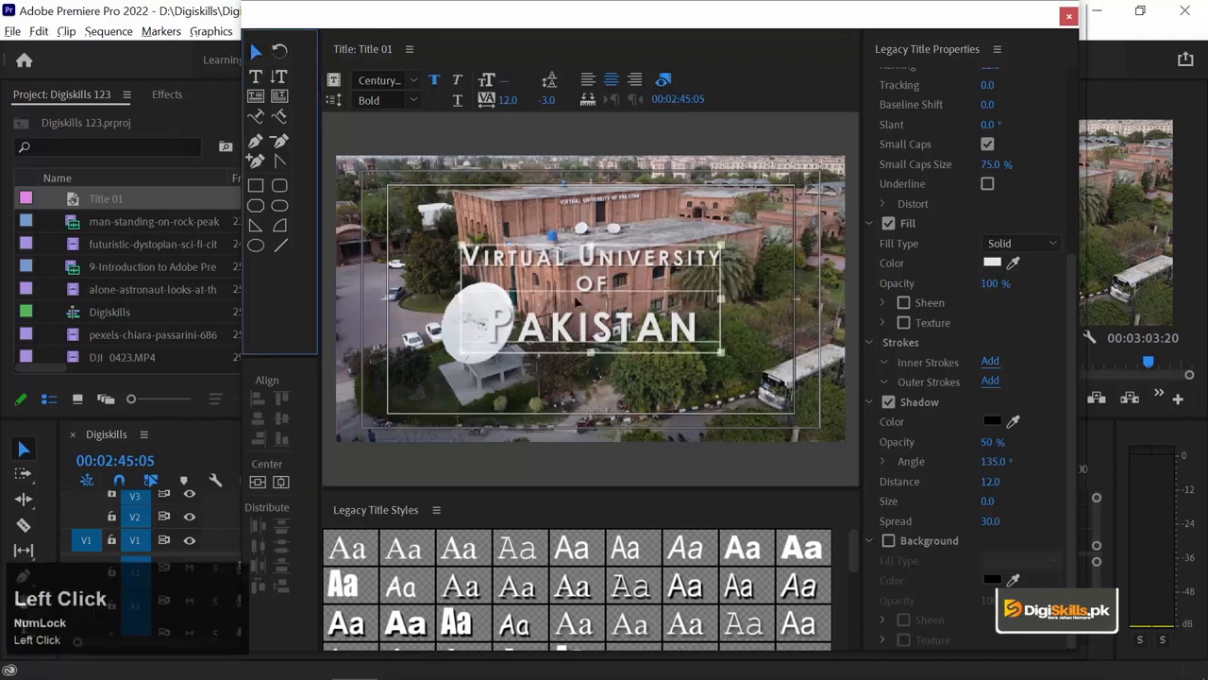
drag(601, 331, 711, 391)
Select all the title text and reduce its font size to 65.
double_click(711, 391)
double_click(712, 391)
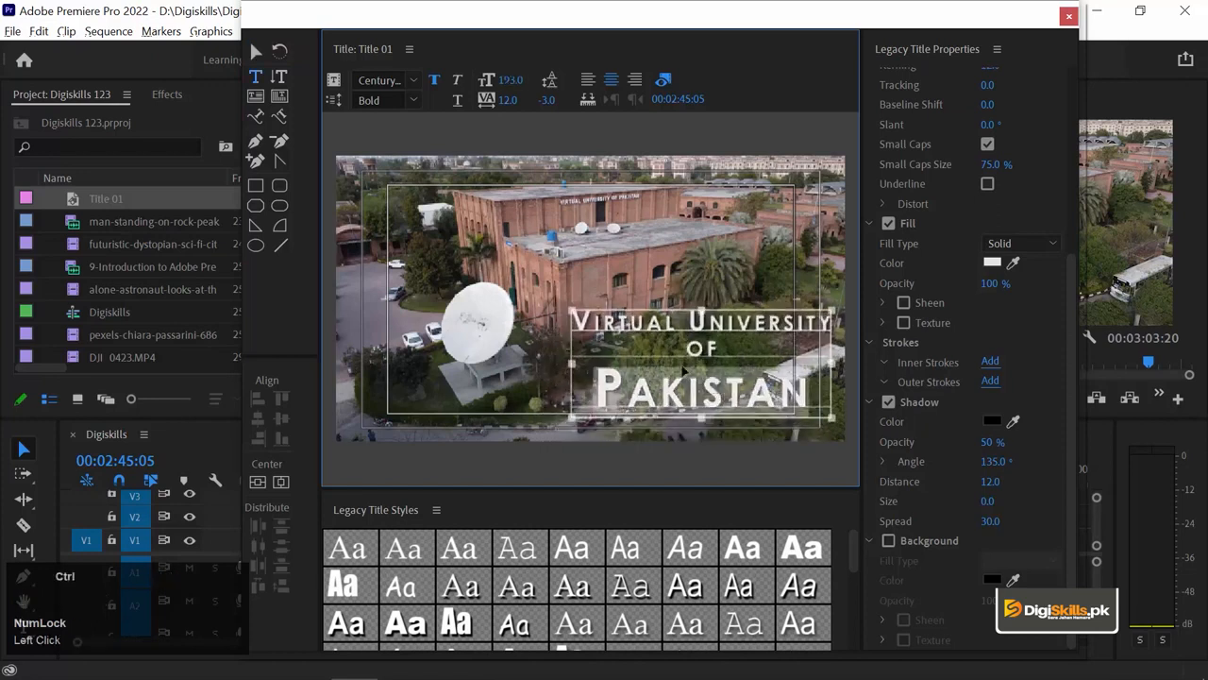
key(ctrl+a)
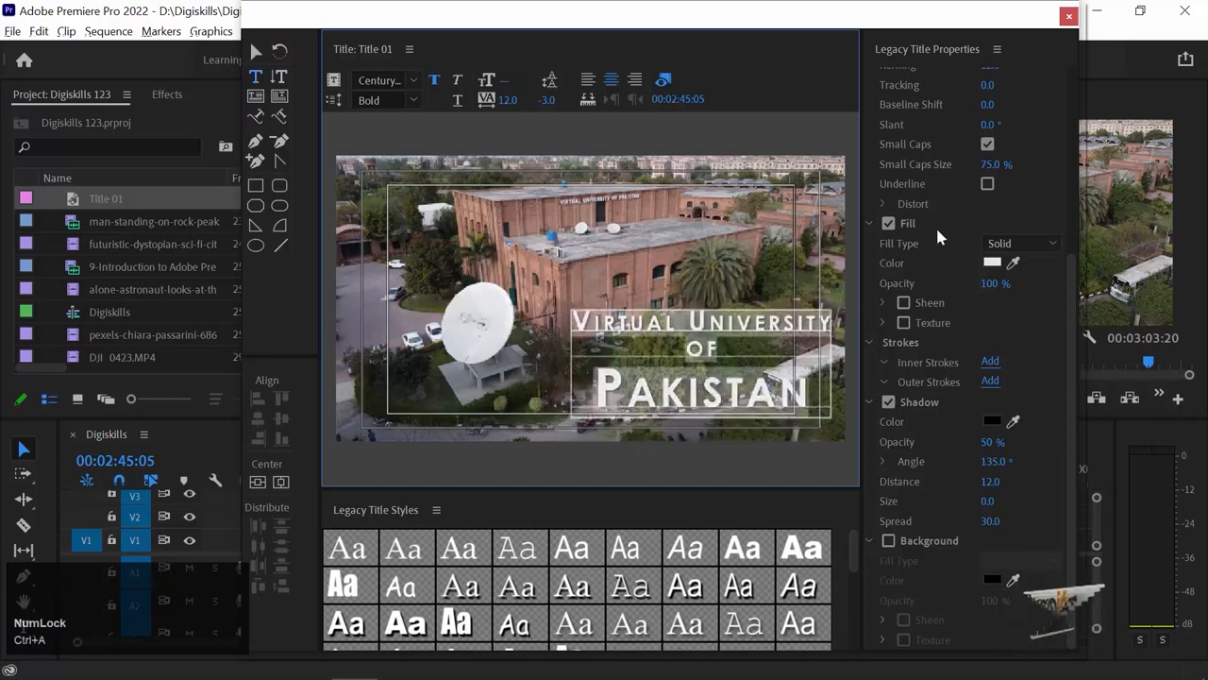
drag(1069, 358, 1060, 173)
click(987, 275)
text(60)
key(Return)
Move the title box further down into the frame's lower right, around 1399, 867.
click(256, 53)
drag(714, 342, 719, 389)
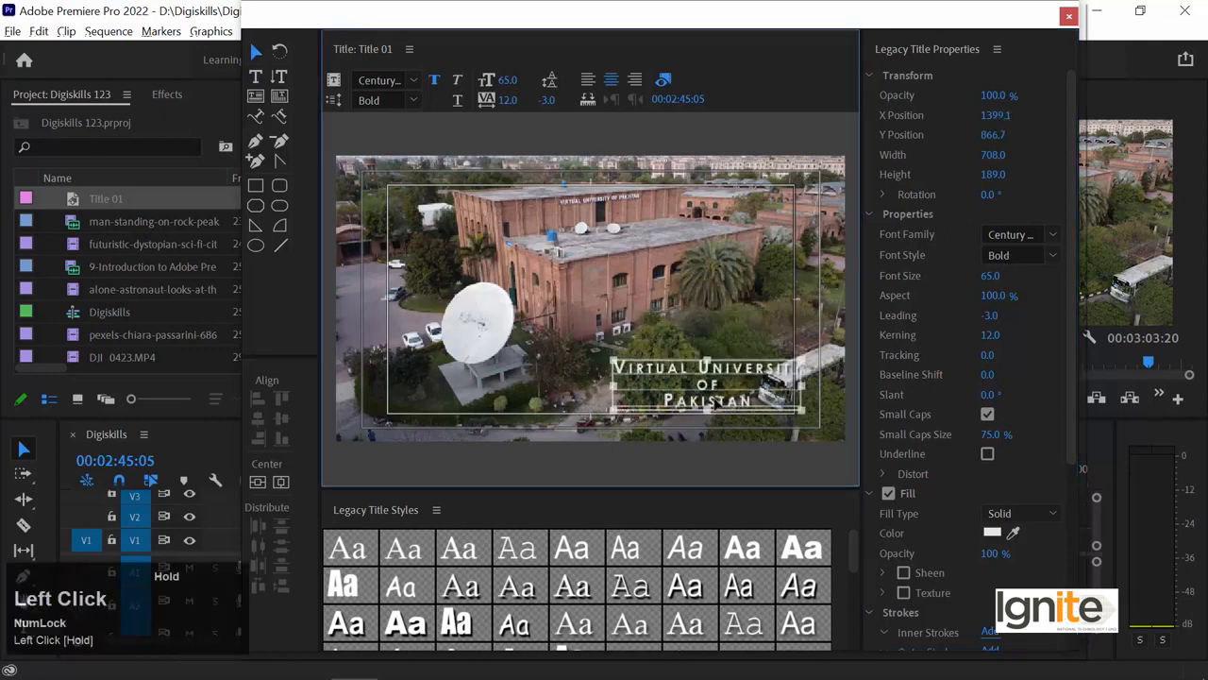
click(710, 326)
click(665, 398)
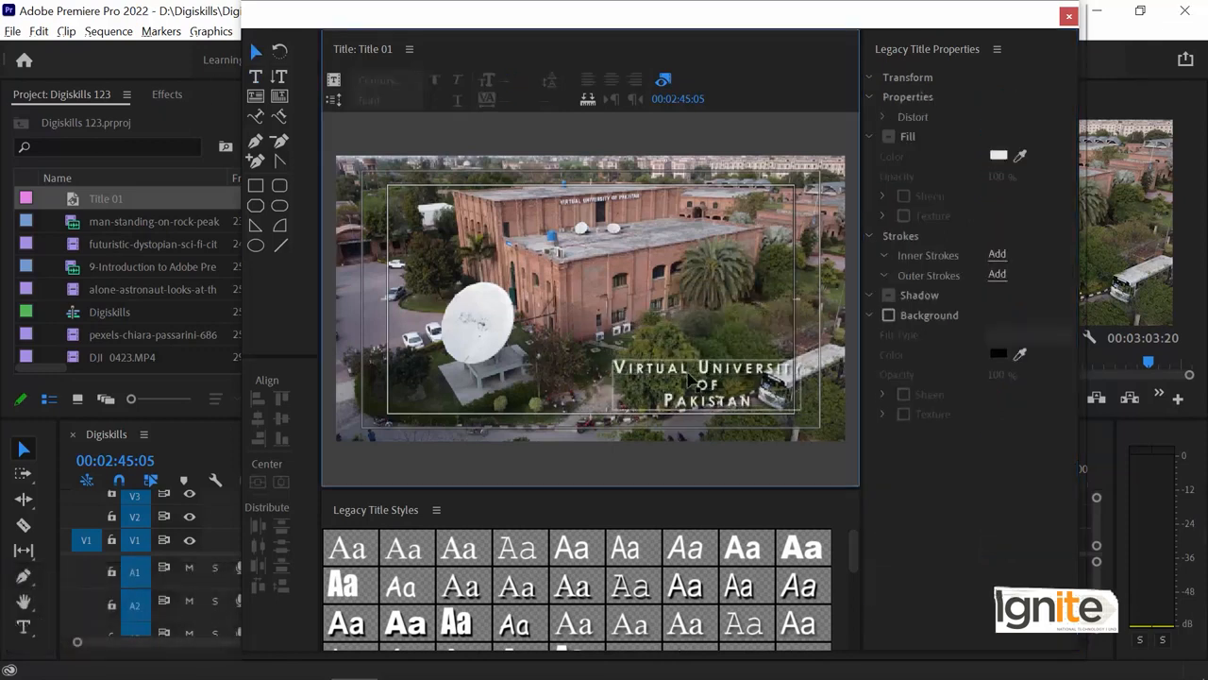
click(710, 295)
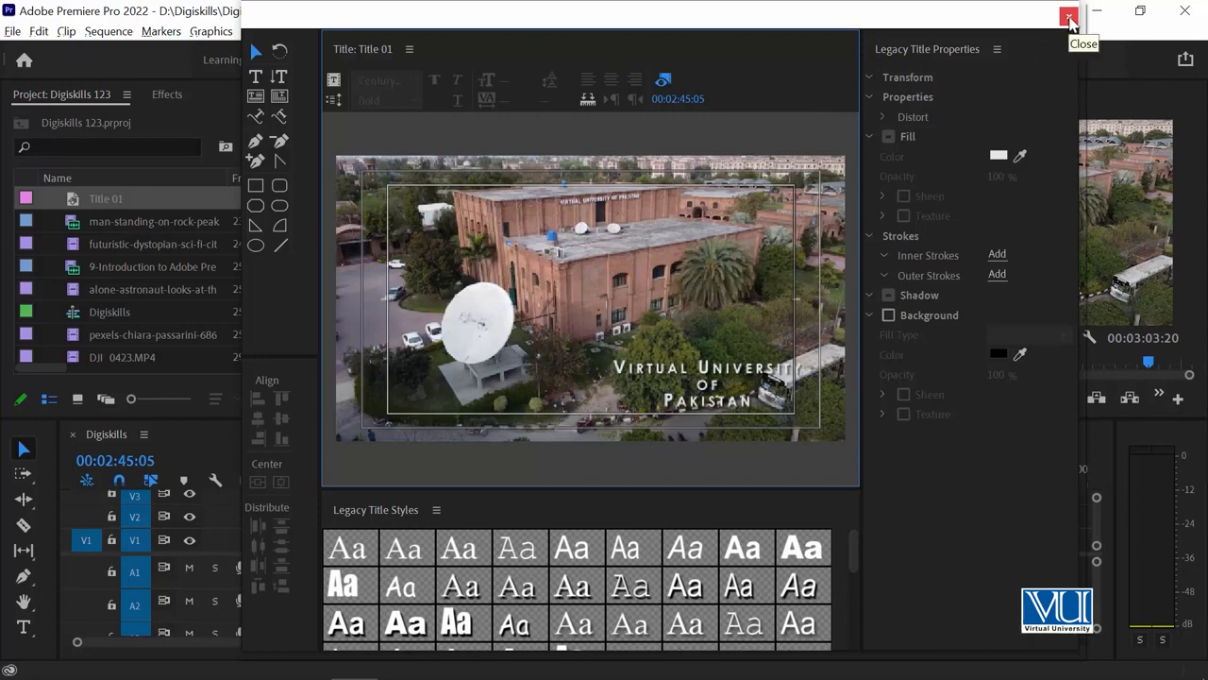
Close the title editor and place Title 01 on the track above DJI_0423.MP4, at its start.
click(1069, 19)
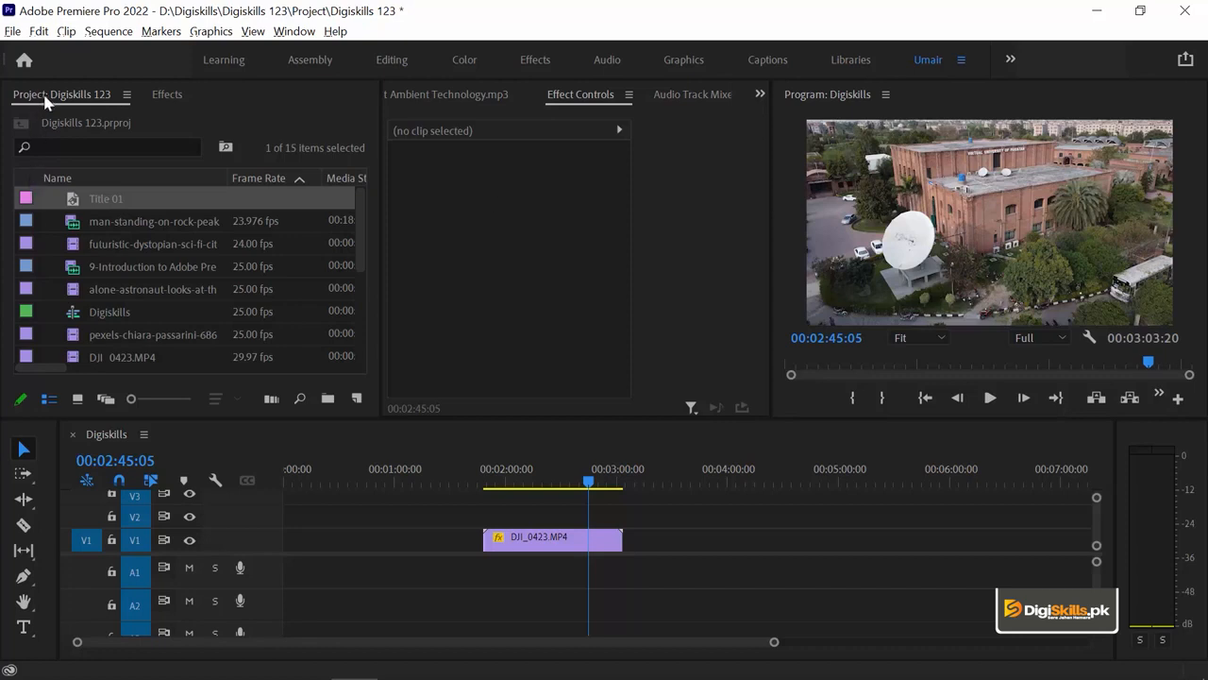
click(72, 207)
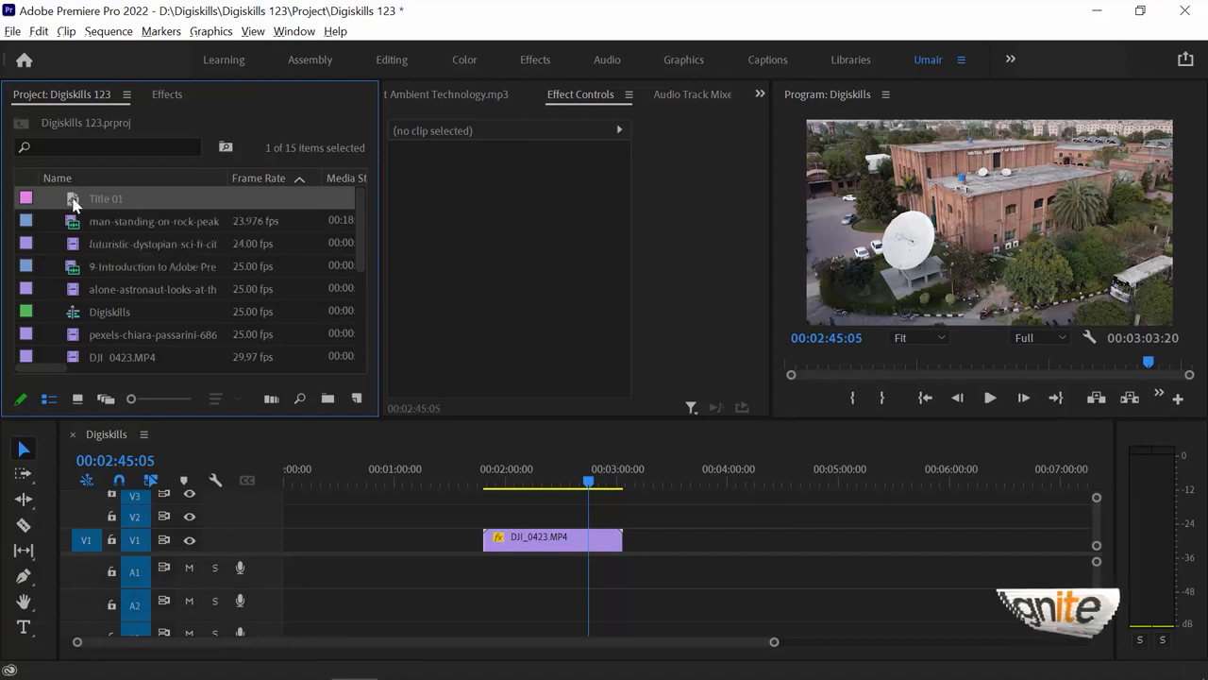
drag(75, 203, 485, 514)
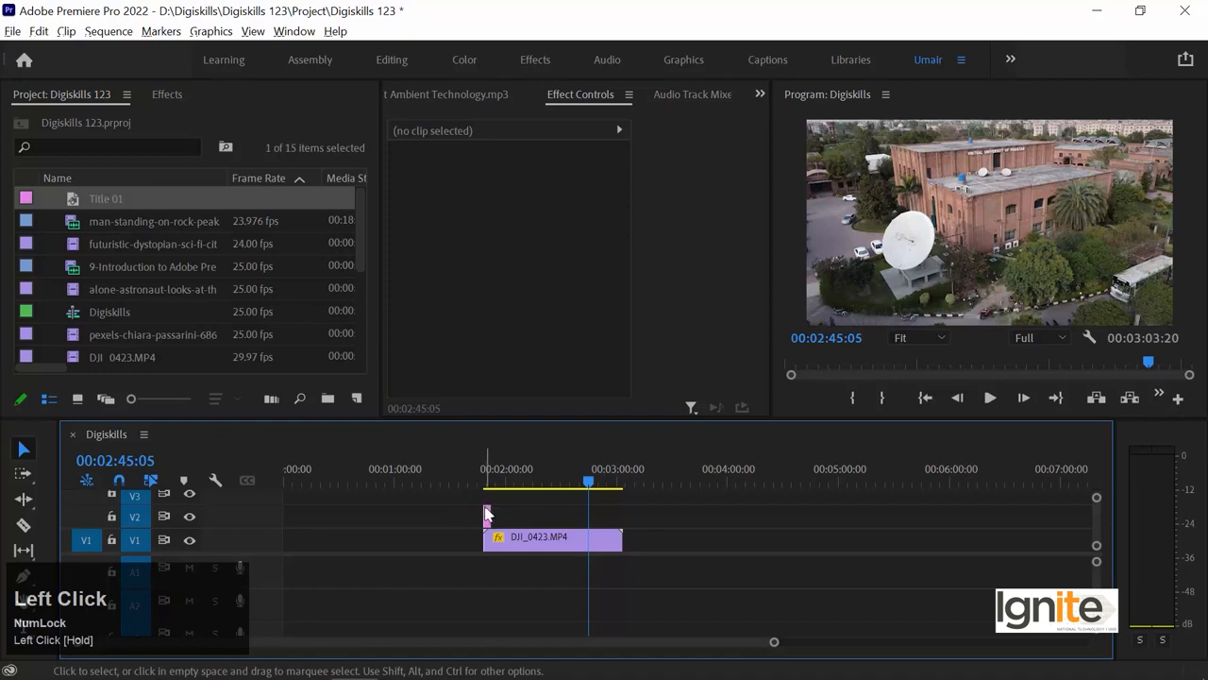
Stretch Title 01 so it ends together with the DJI_0423 drone clip.
click(483, 475)
key(=)
key(minus)
drag(490, 517, 599, 518)
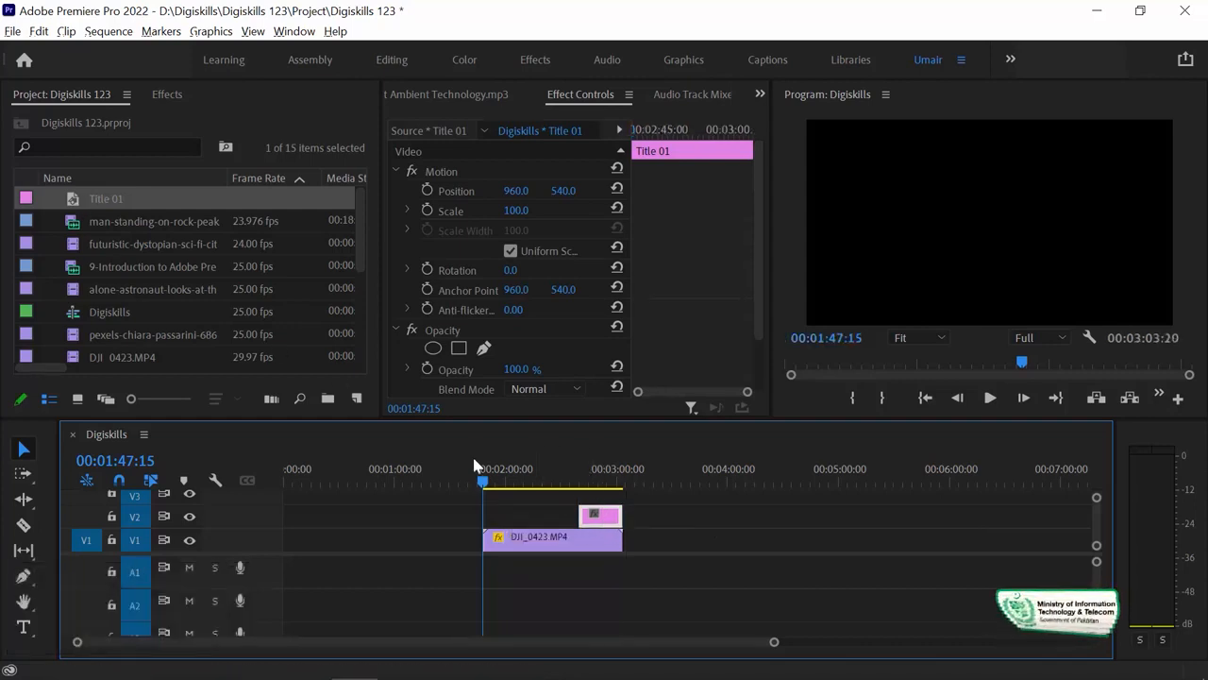
Check the bottom-right title over the campus in the enlarged Program monitor, then select Title 01.
click(594, 483)
key(equal)
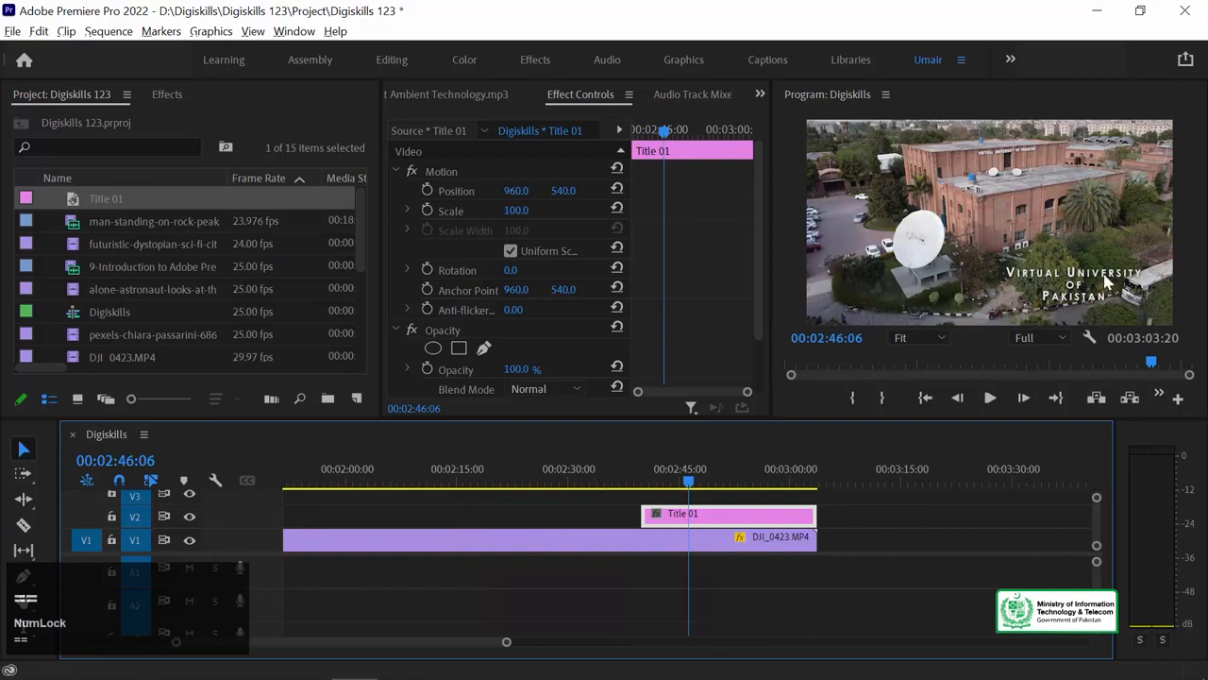
click(778, 246)
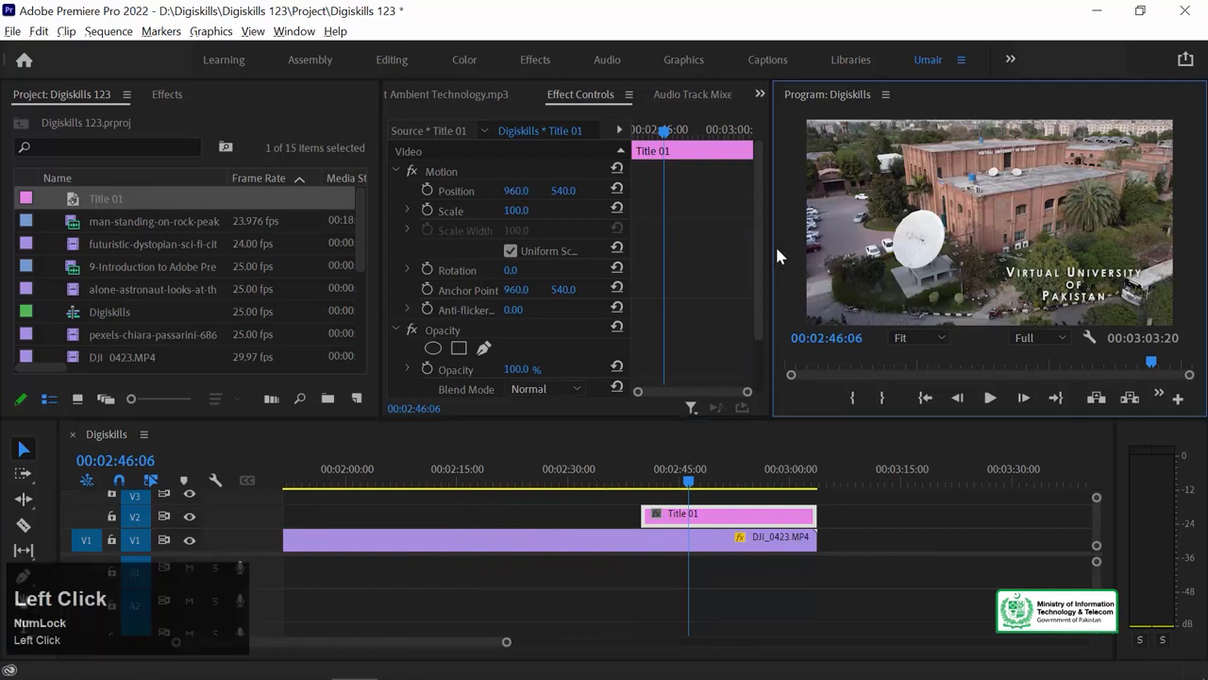
key(grave)
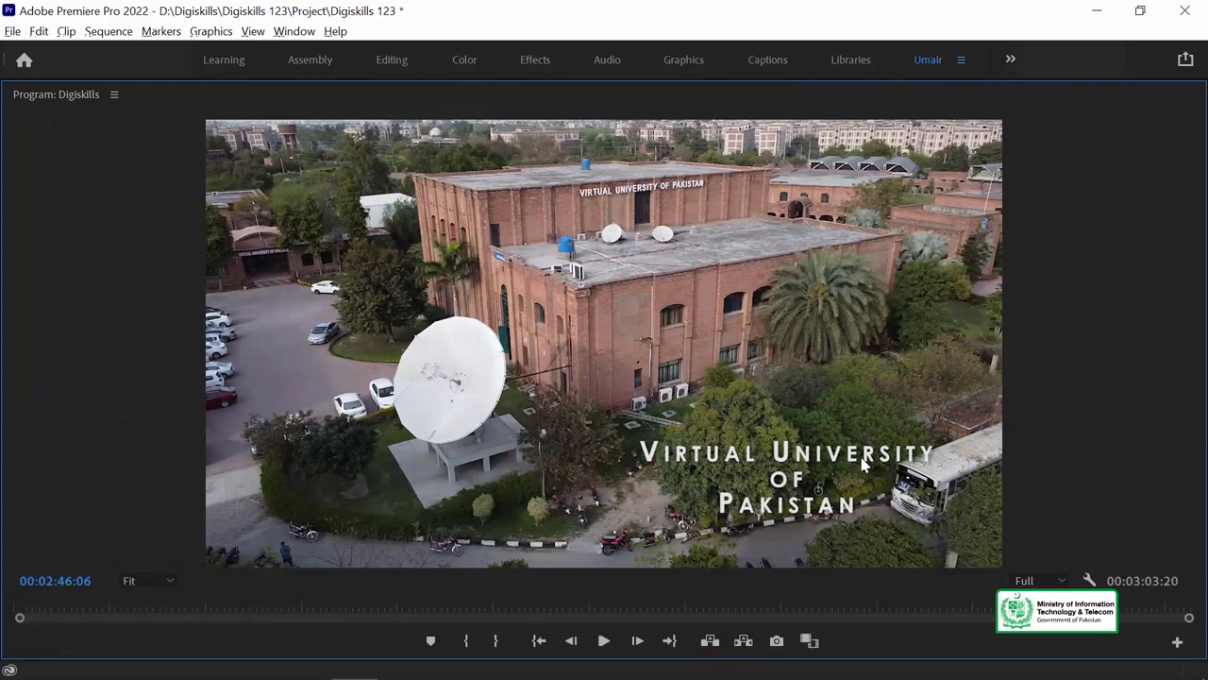
key(grave)
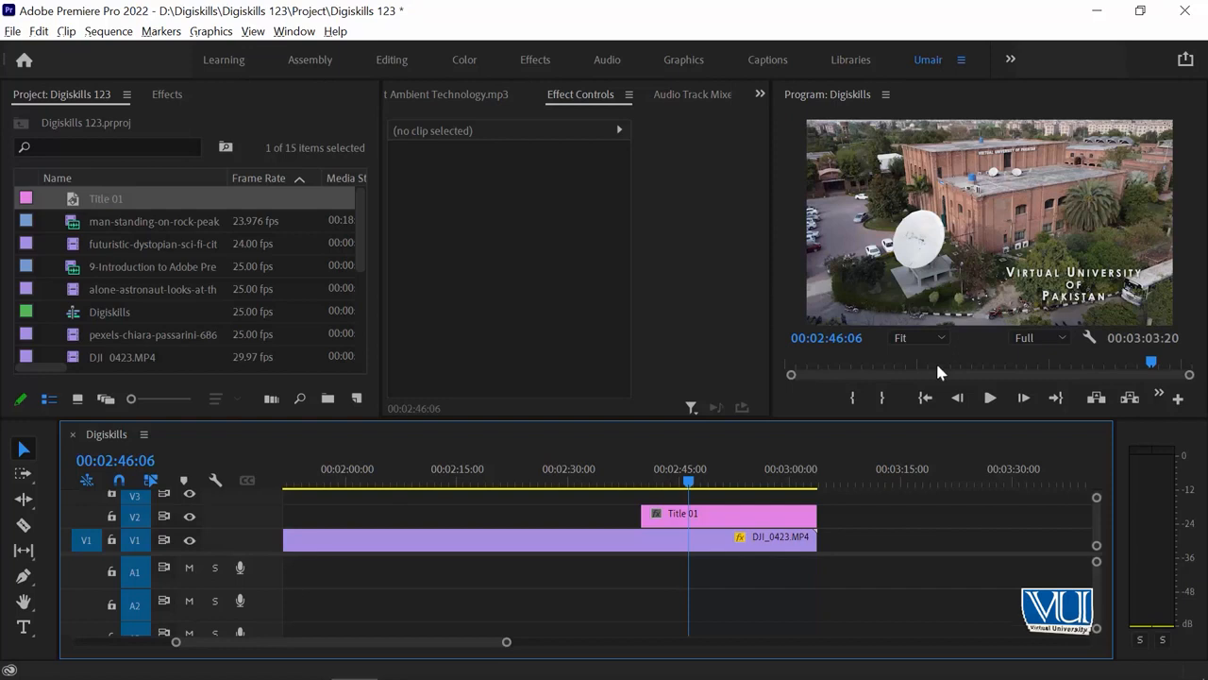
click(715, 483)
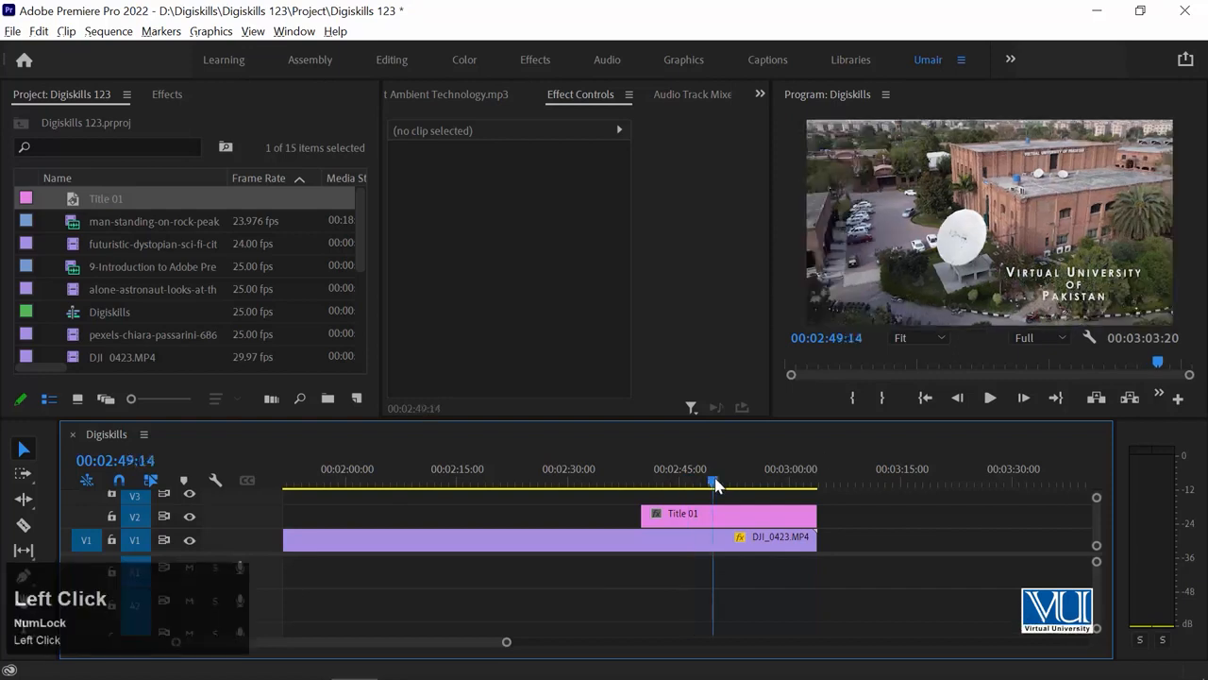
click(760, 516)
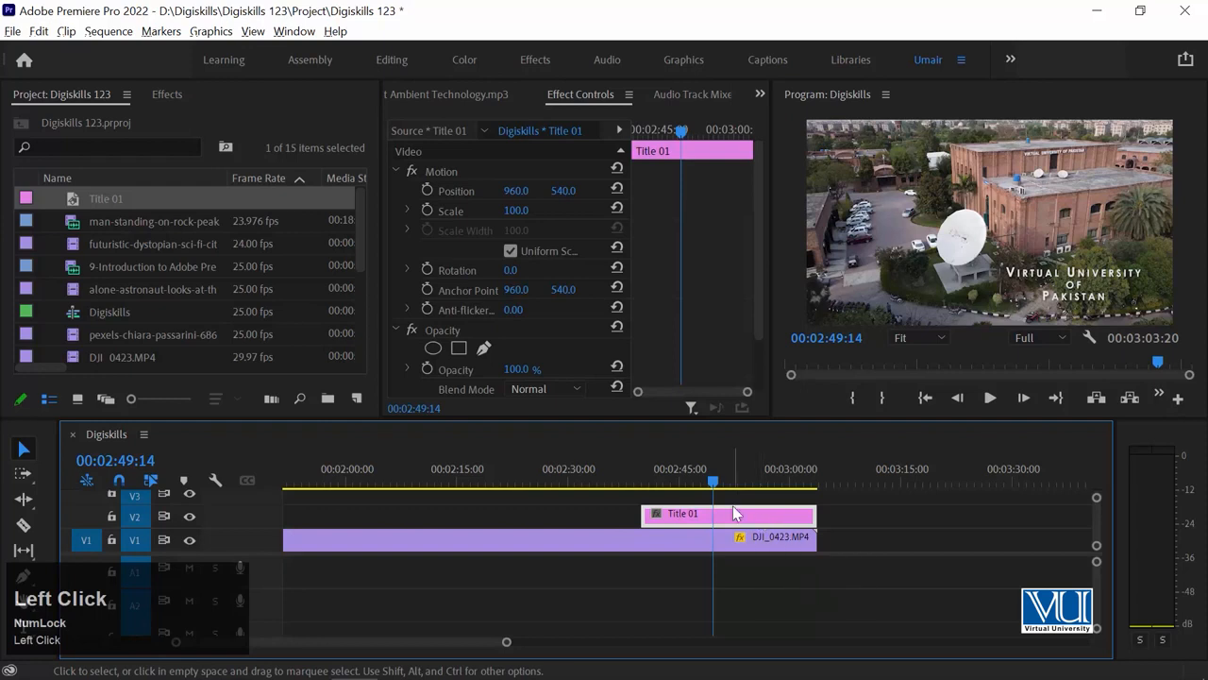
Enlarge the Title 01 text to font size 88.
double_click(732, 508)
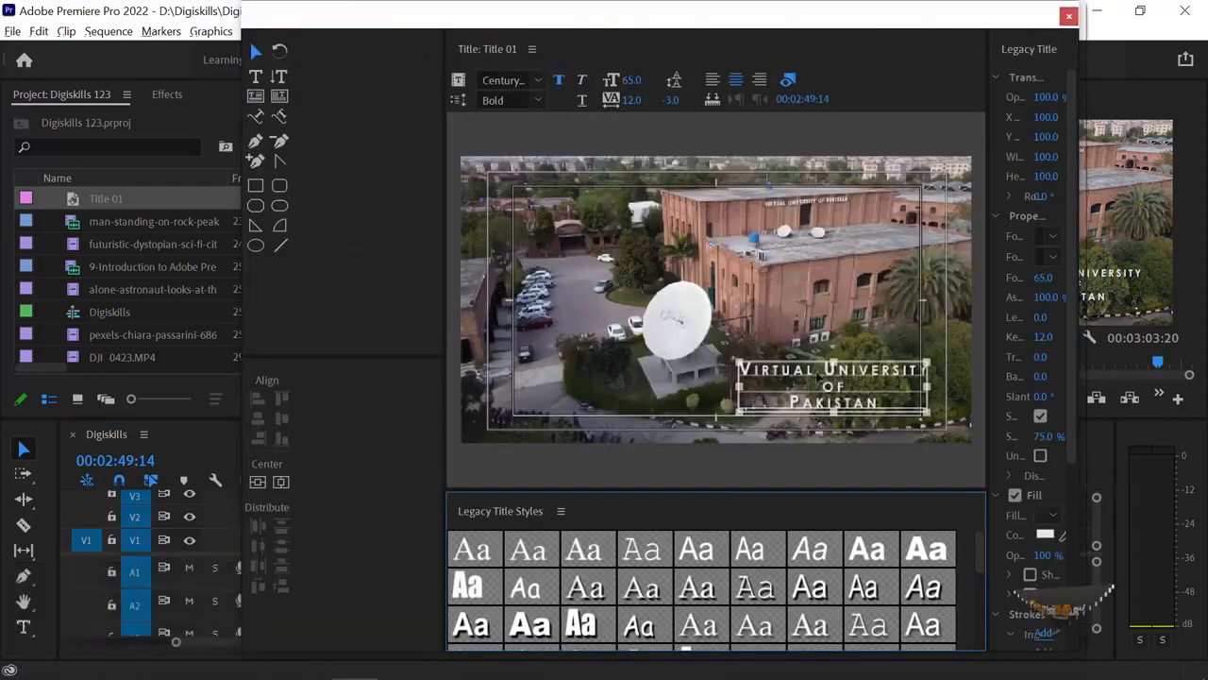
click(255, 75)
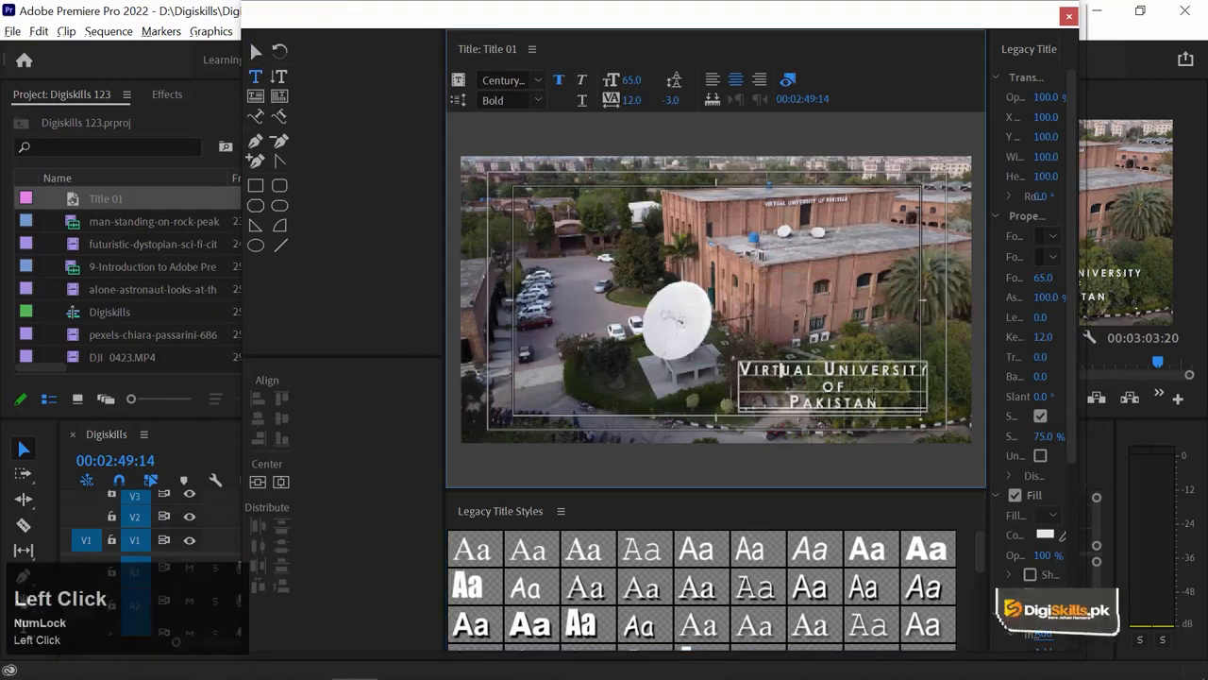
drag(882, 400, 722, 367)
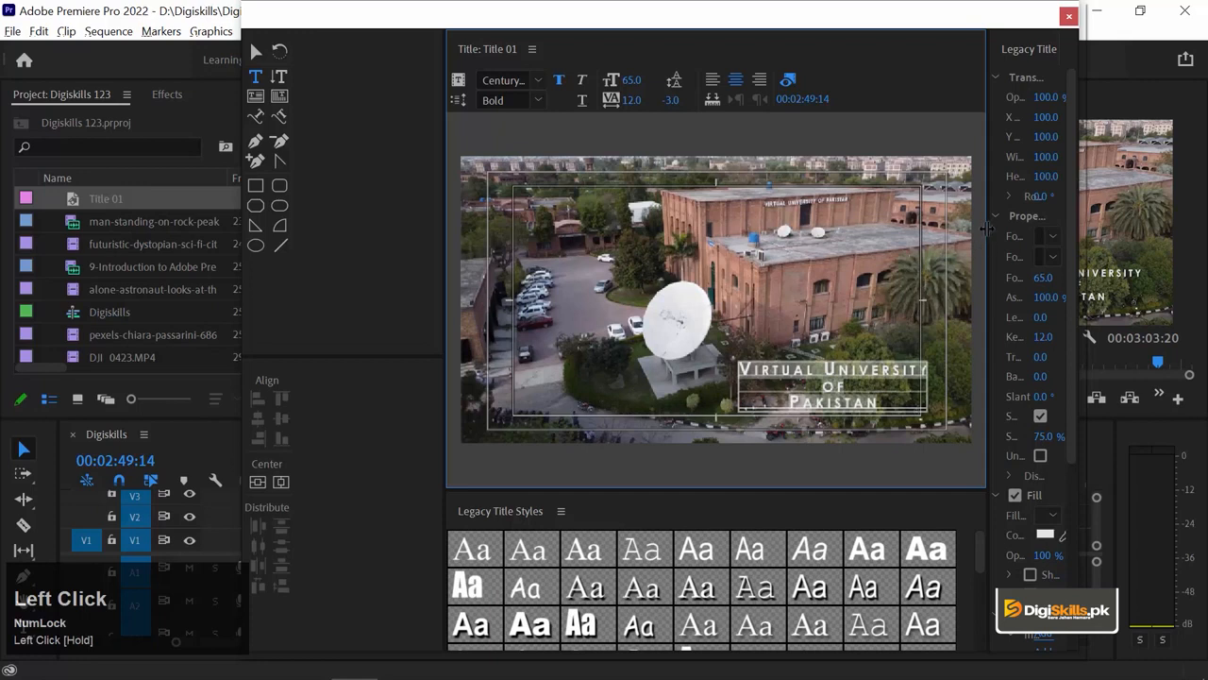
drag(985, 229, 872, 230)
drag(995, 278, 1017, 277)
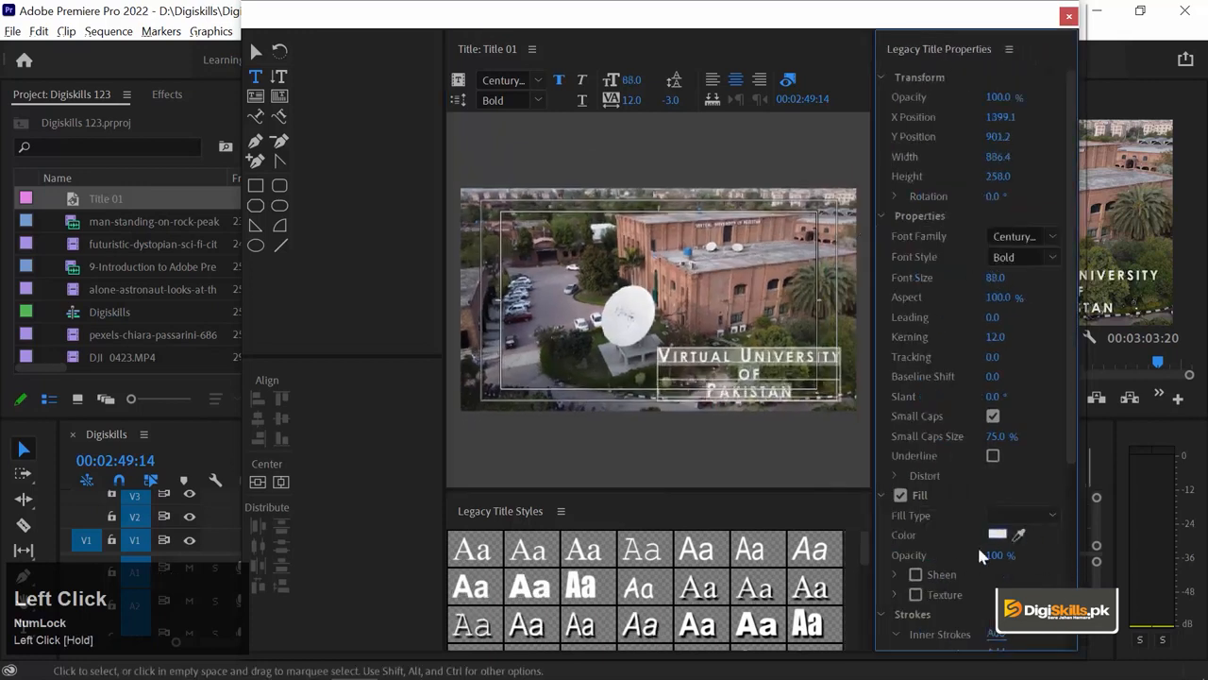
Give the title a black Edge outer stroke of size 10.
drag(1071, 412, 1072, 589)
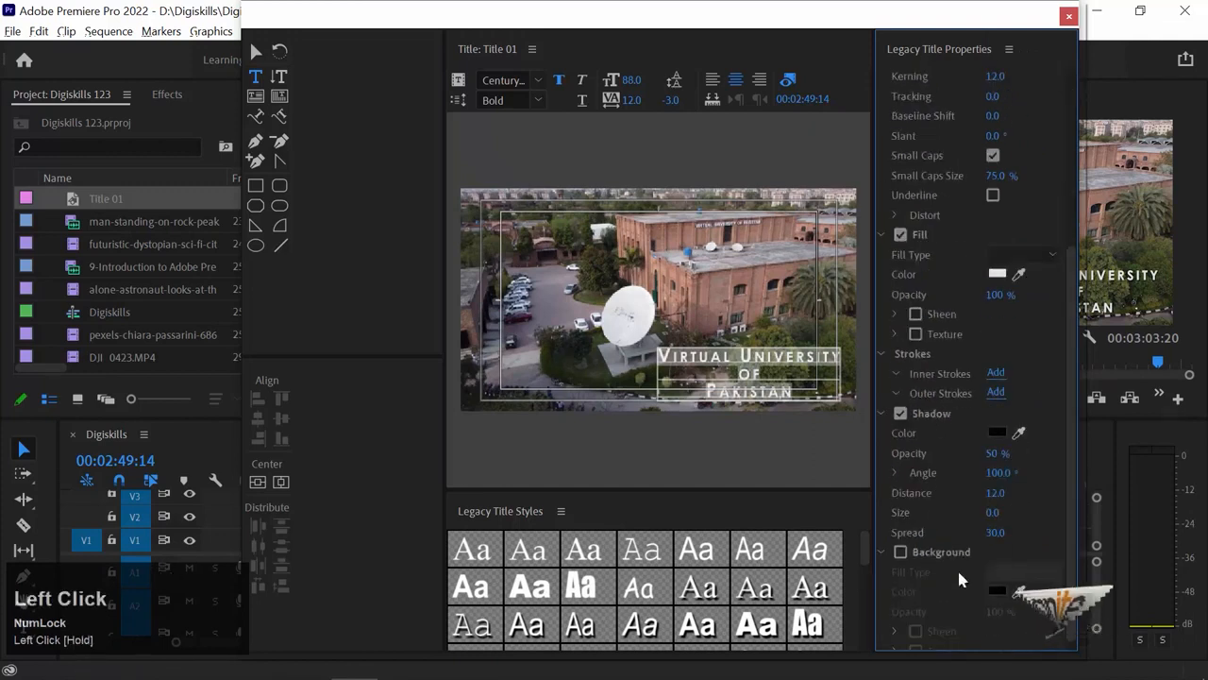
click(896, 394)
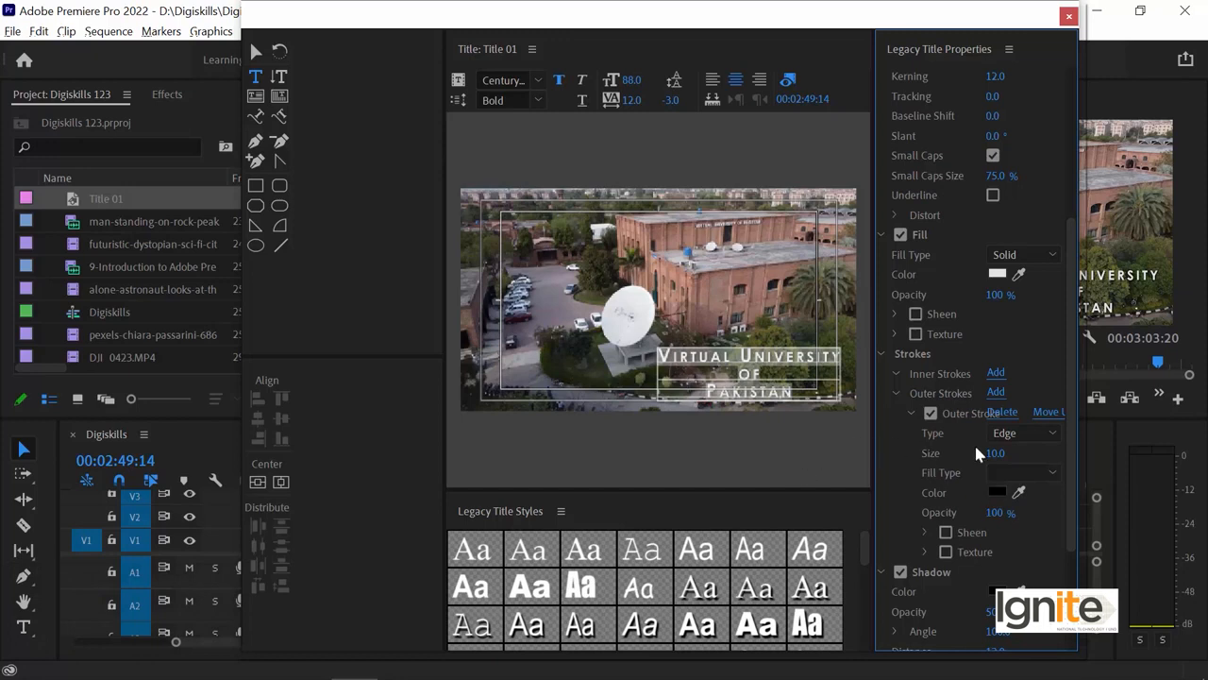
click(1026, 435)
click(1028, 437)
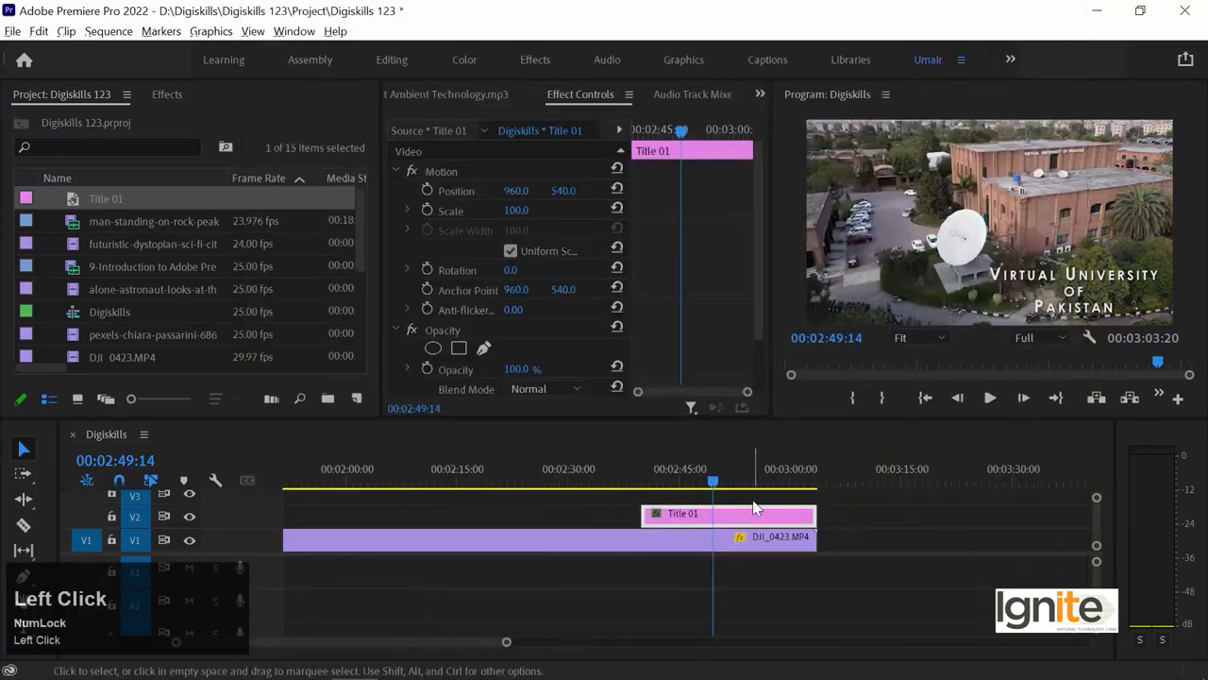
click(713, 474)
Play the title over the footage in the enlarged Program monitor.
key(grave)
key(space)
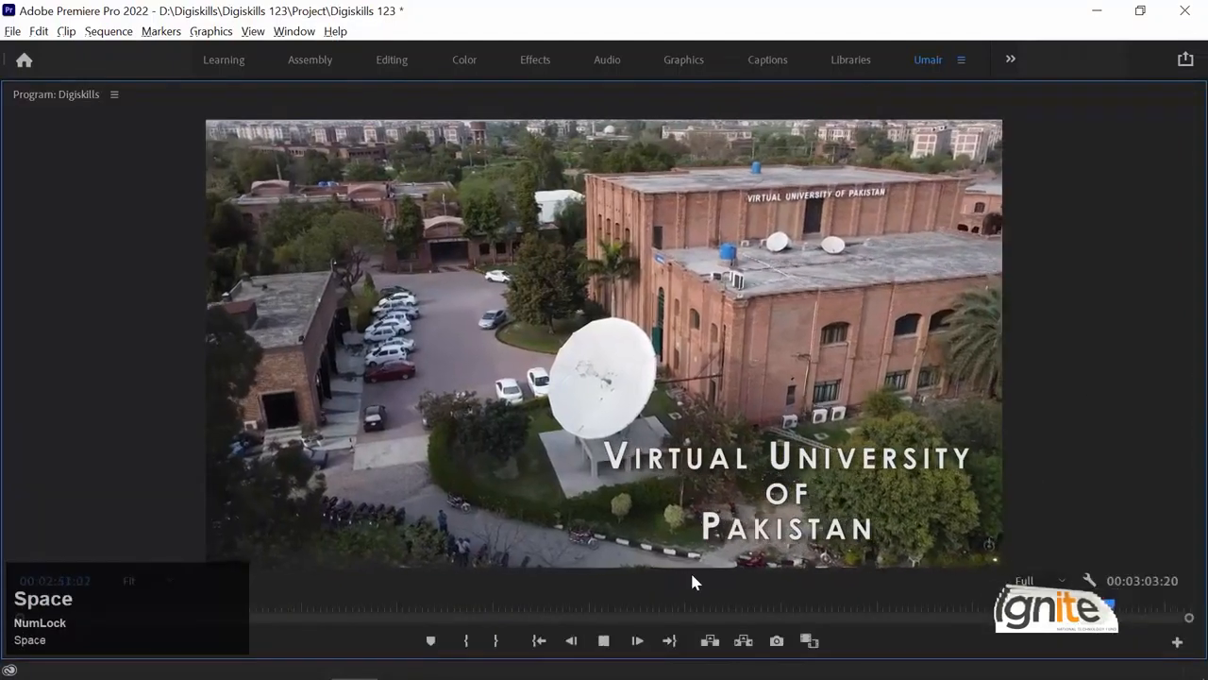
key(space)
key(grave)
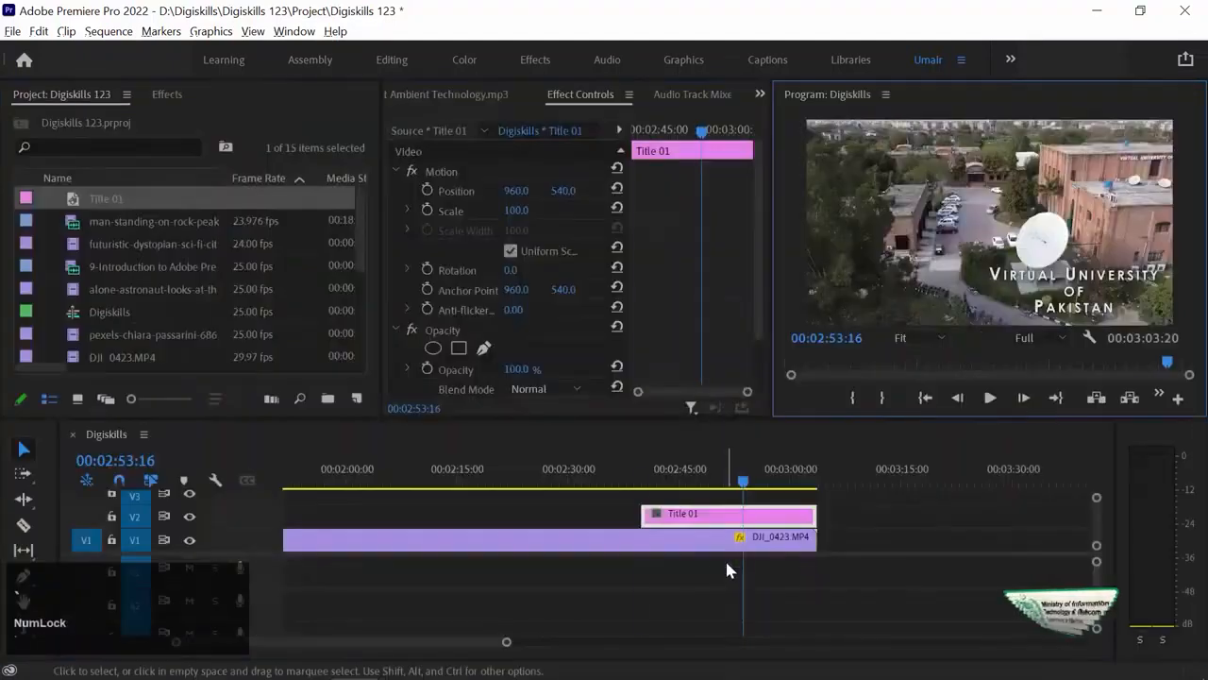
Apply the default fade-in transition at Title 01's start and preview it.
key(Up)
key(Left)
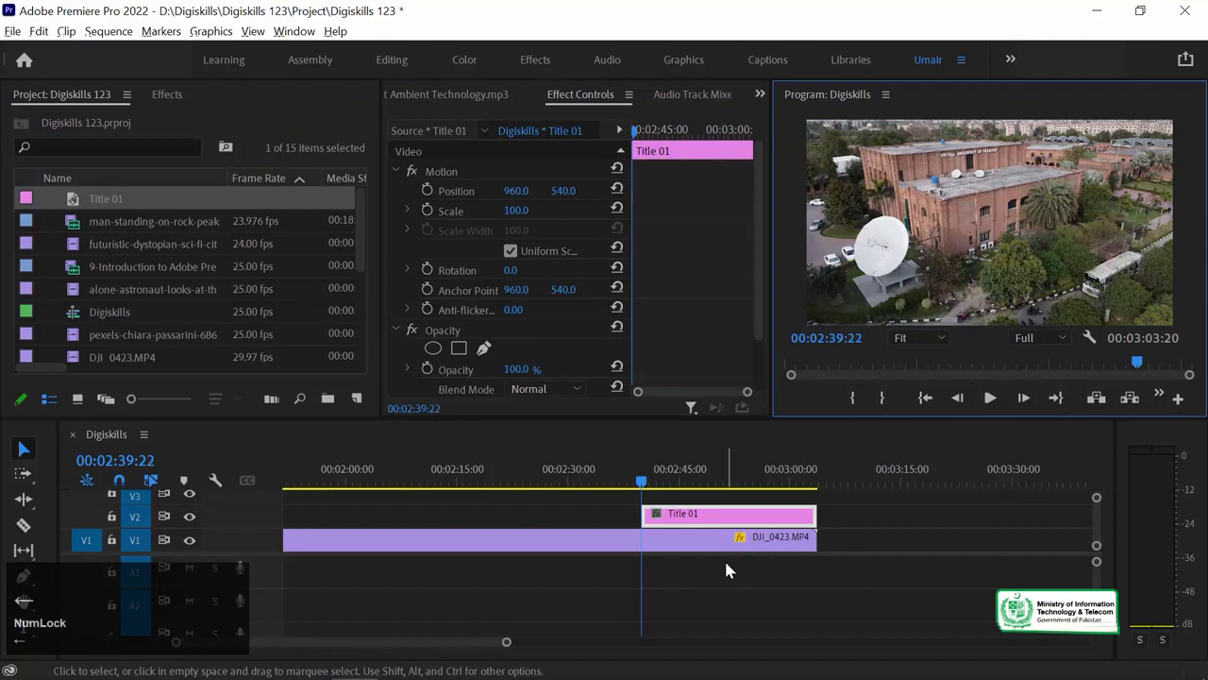
click(168, 94)
click(79, 118)
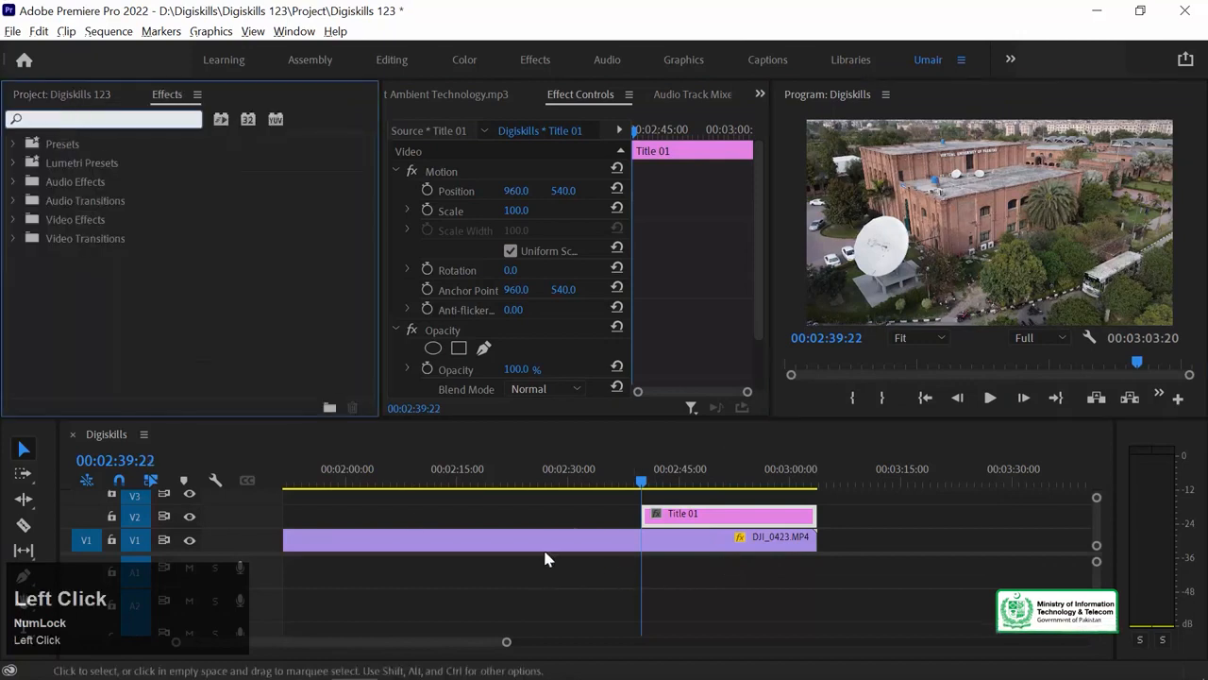
click(629, 518)
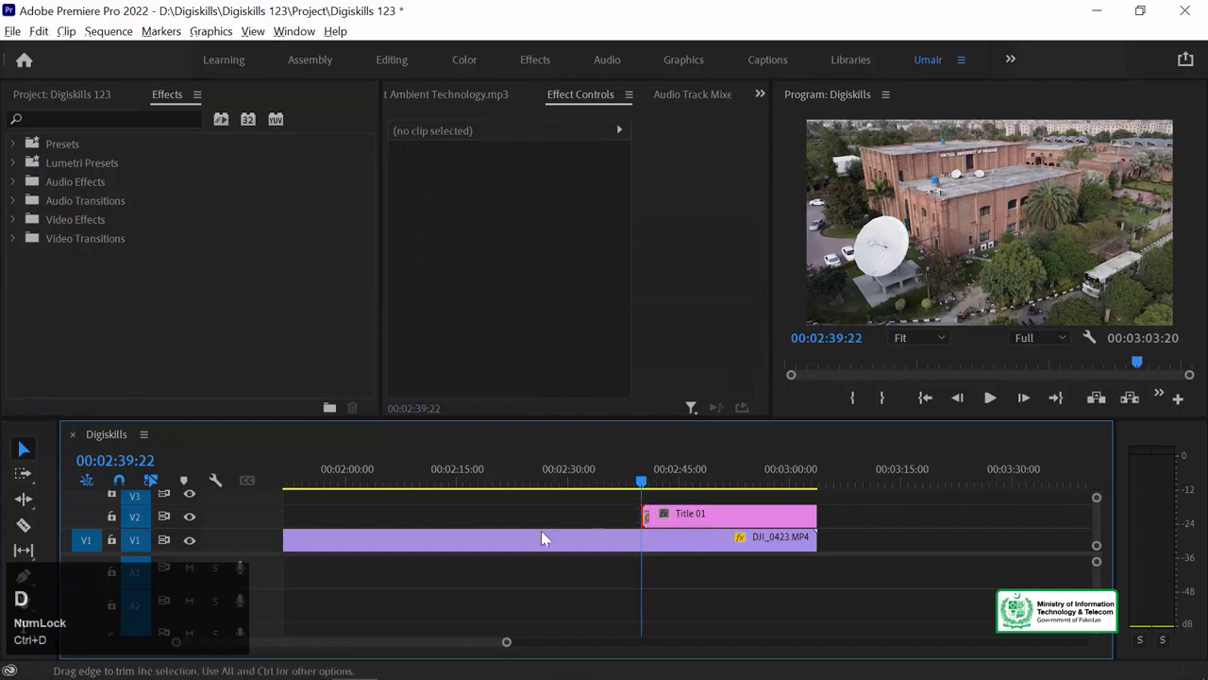
key(space)
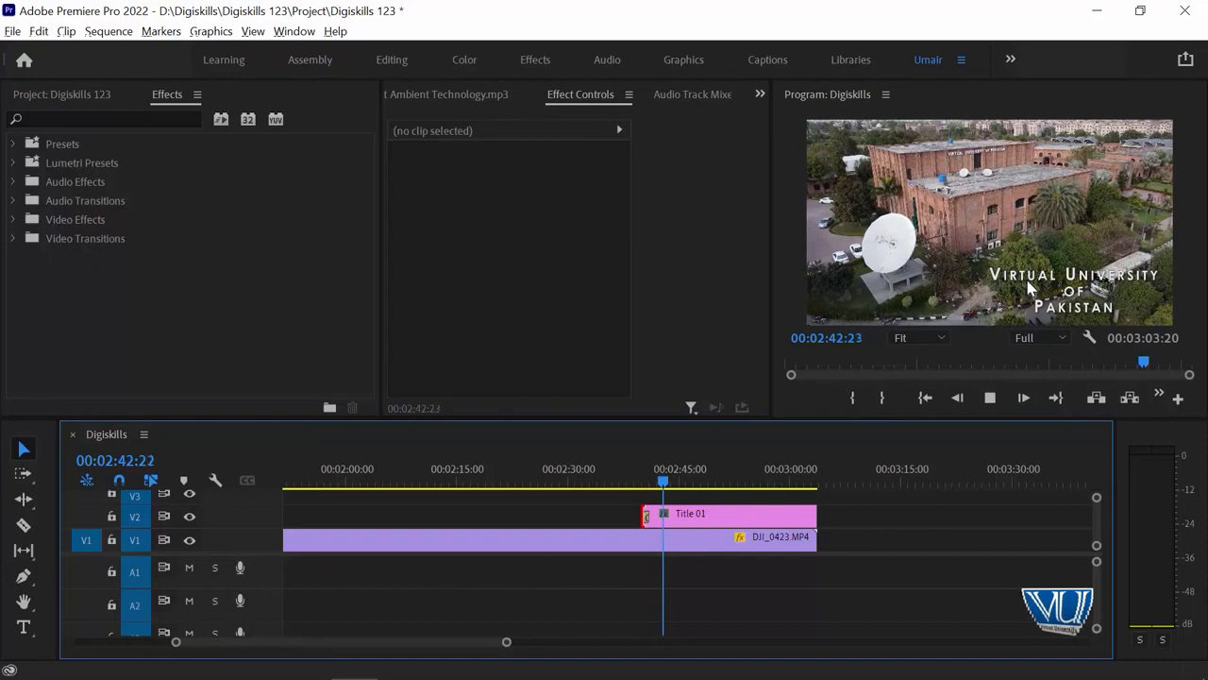
key(space)
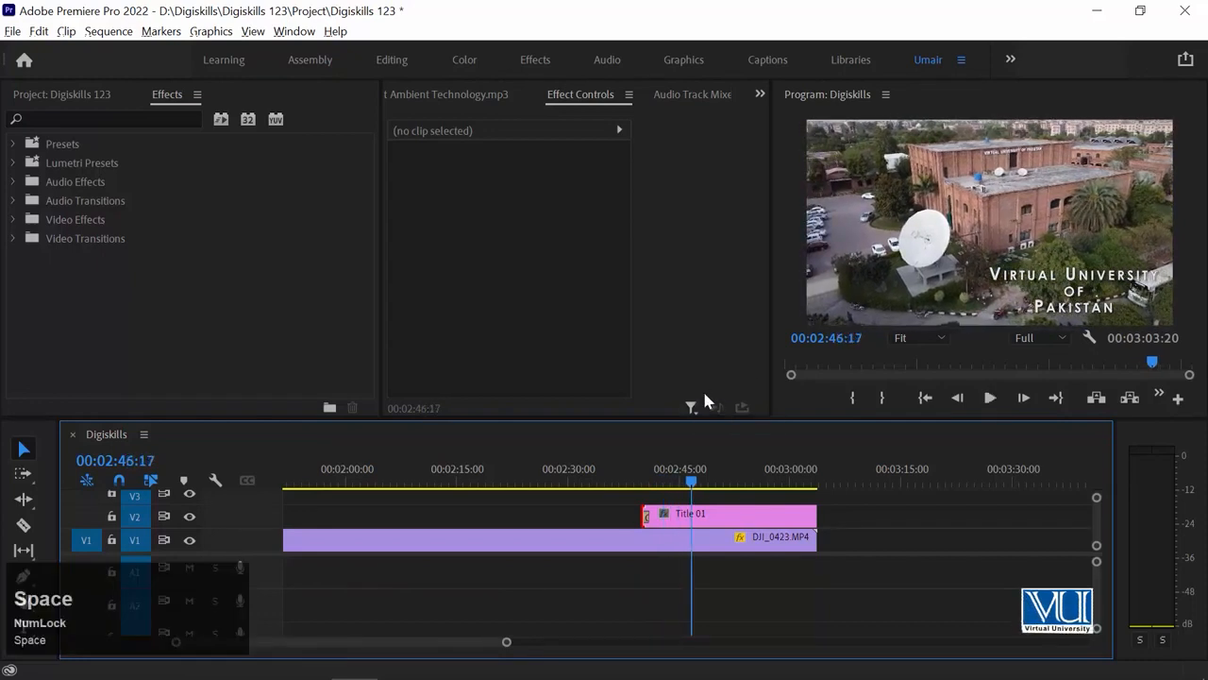